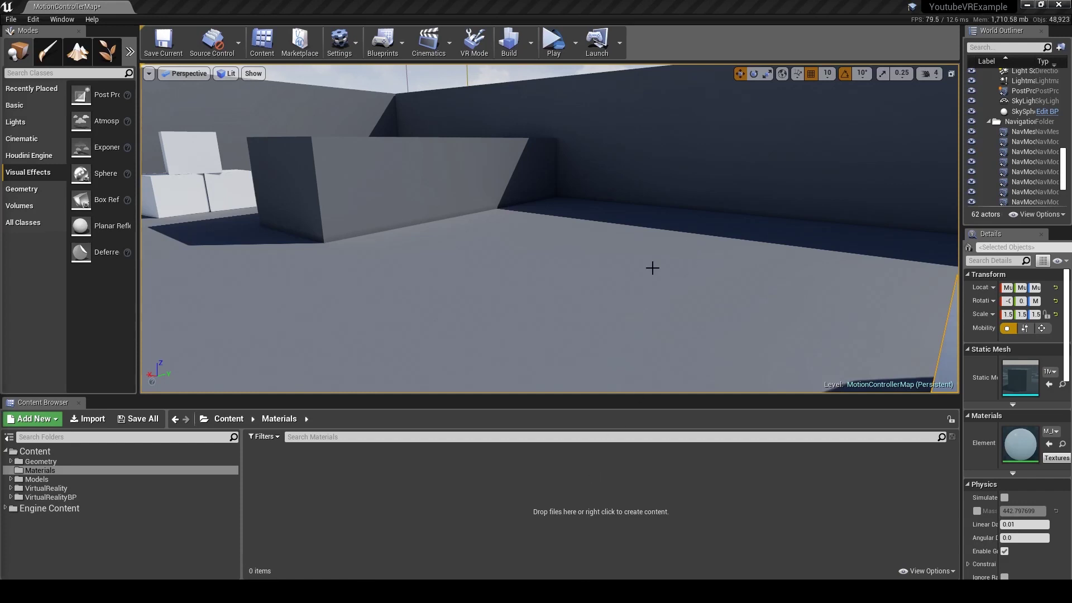
Place a plane near the shaded wall, scale it up about 3.3 times and rotate it 90° to hang upright against the wall
{"action": "right_click_drag", "start_coordinate": [699, 250], "coordinate": [708, 228]}
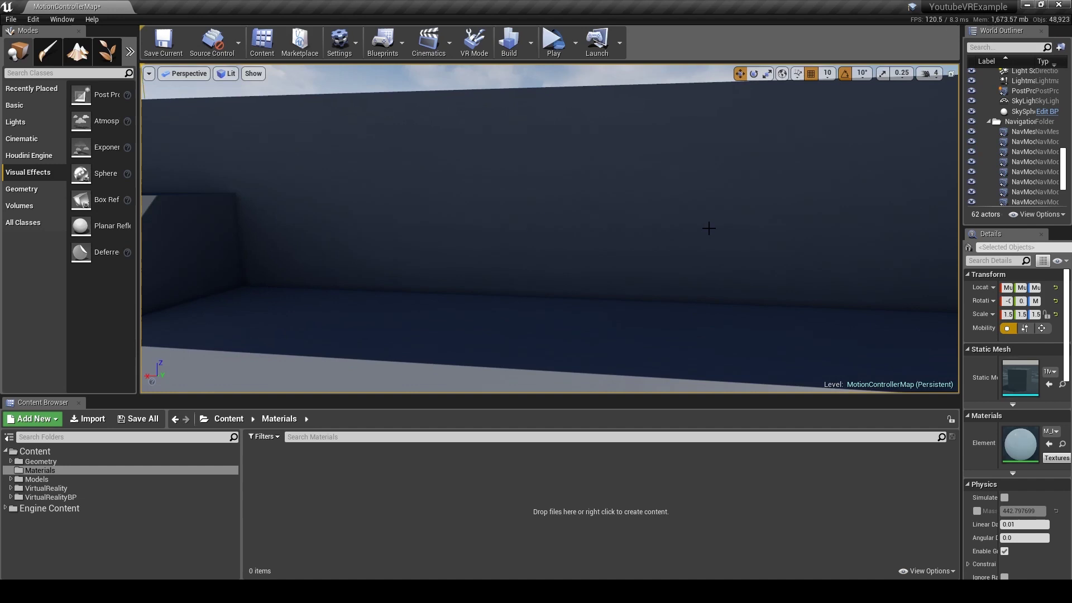
{"action": "left_click", "coordinate": [22, 105]}
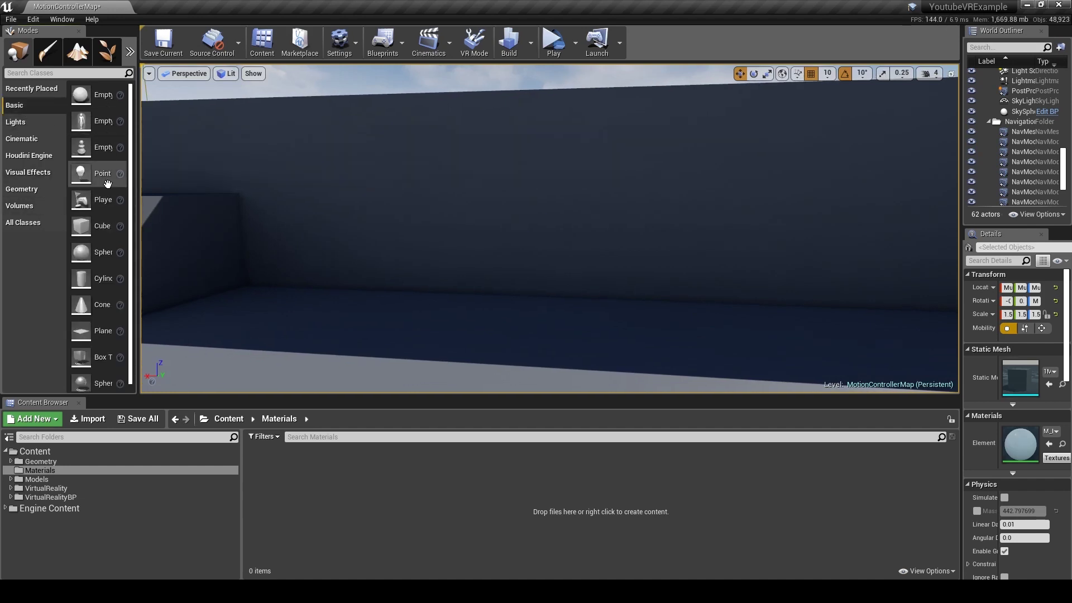
{"action": "left_click_drag", "start_coordinate": [94, 328], "coordinate": [440, 360]}
{"action": "left_click_drag", "start_coordinate": [505, 344], "coordinate": [484, 377]}
{"action": "key", "text": "w"}
{"action": "key", "text": "e"}
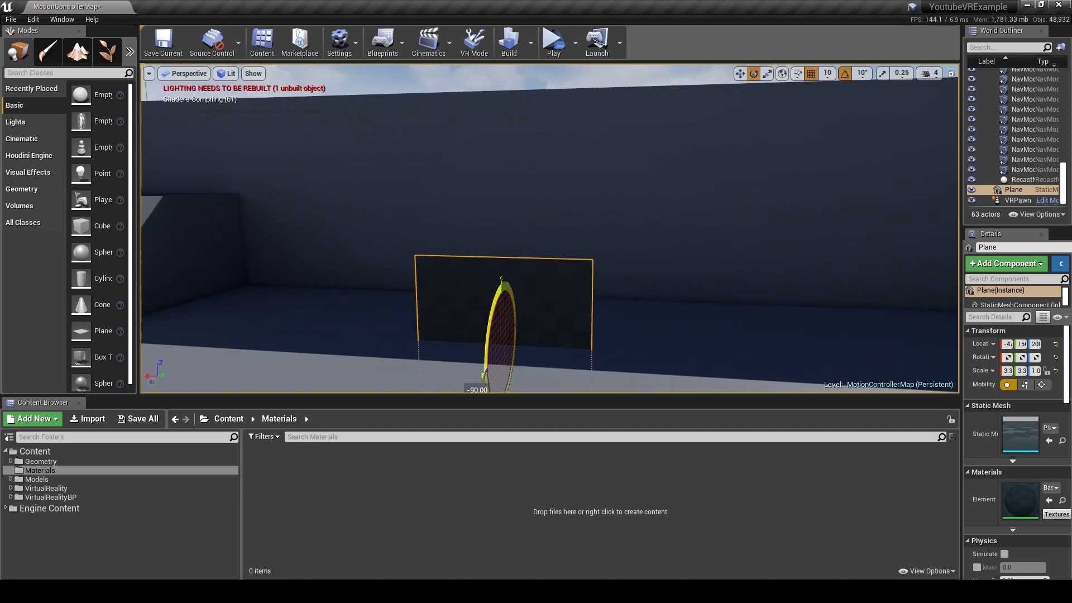
{"action": "mouse_move", "coordinate": [509, 332]}
{"action": "left_mouse_down"}
{"action": "mouse_move", "coordinate": [545, 179]}
{"action": "mouse_move", "coordinate": [531, 212]}
{"action": "left_mouse_up"}
{"action": "mouse_move", "coordinate": [610, 203]}
{"action": "right_mouse_down"}
{"action": "mouse_move", "coordinate": [435, 203]}
{"action": "mouse_move", "coordinate": [610, 204]}
{"action": "right_mouse_up"}
Duplicate the upright plane three times along the wall to form an evenly spaced row of four
{"action": "left_click_drag", "start_coordinate": [319, 229], "coordinate": [768, 253], "text": "alt"}
{"action": "right_click_drag", "start_coordinate": [768, 253], "coordinate": [859, 253]}
{"action": "left_click_drag", "start_coordinate": [449, 240], "coordinate": [699, 245], "text": "alt"}
{"action": "mouse_move", "coordinate": [699, 244]}
{"action": "right_mouse_down"}
{"action": "mouse_move", "coordinate": [731, 244]}
{"action": "mouse_move", "coordinate": [731, 265]}
{"action": "mouse_move", "coordinate": [664, 265]}
{"action": "mouse_move", "coordinate": [709, 257]}
{"action": "right_mouse_up"}
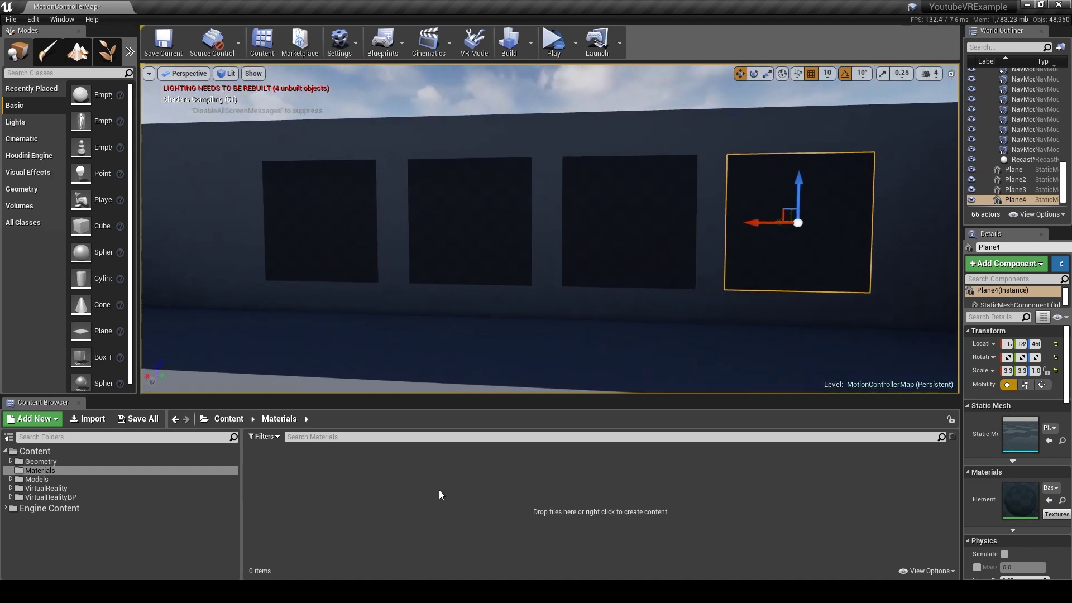
Create a material named M_Mirror in the Materials folder and open it for editing
{"action": "right_click", "coordinate": [292, 493]}
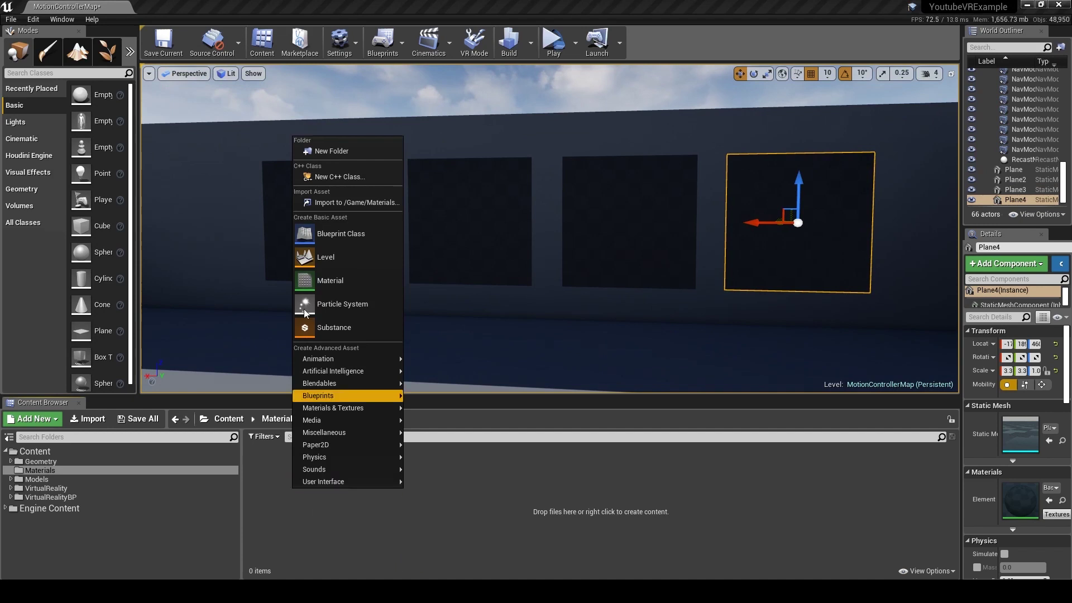
{"action": "left_click", "coordinate": [360, 234]}
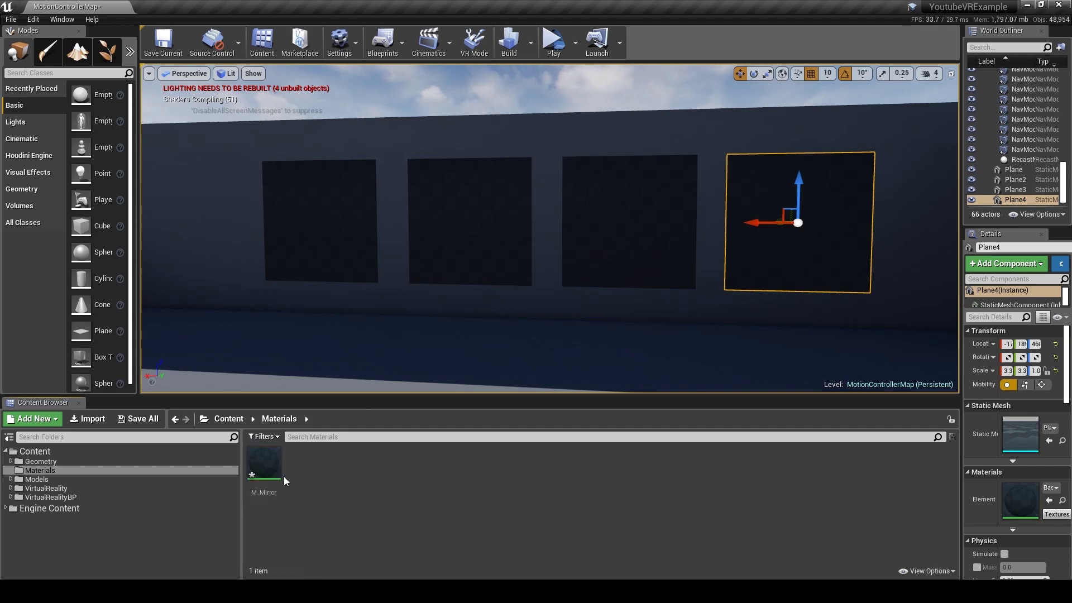
{"action": "double_click", "coordinate": [262, 463]}
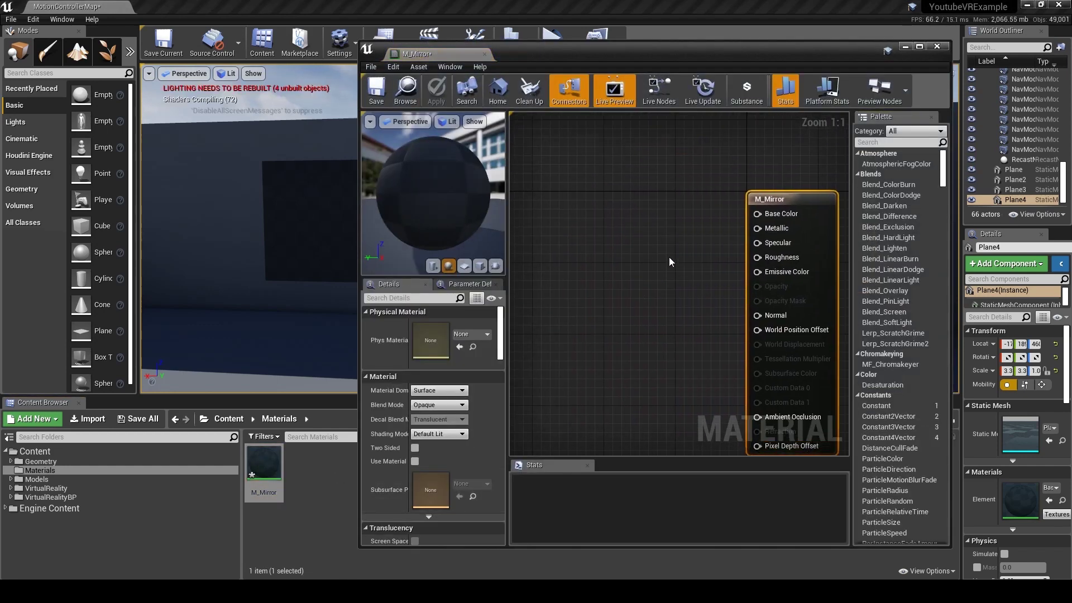
Add a Constant3Vector node with a grey colour of about 0.443 and connect it to Base Color
{"action": "left_click", "coordinate": [610, 165]}
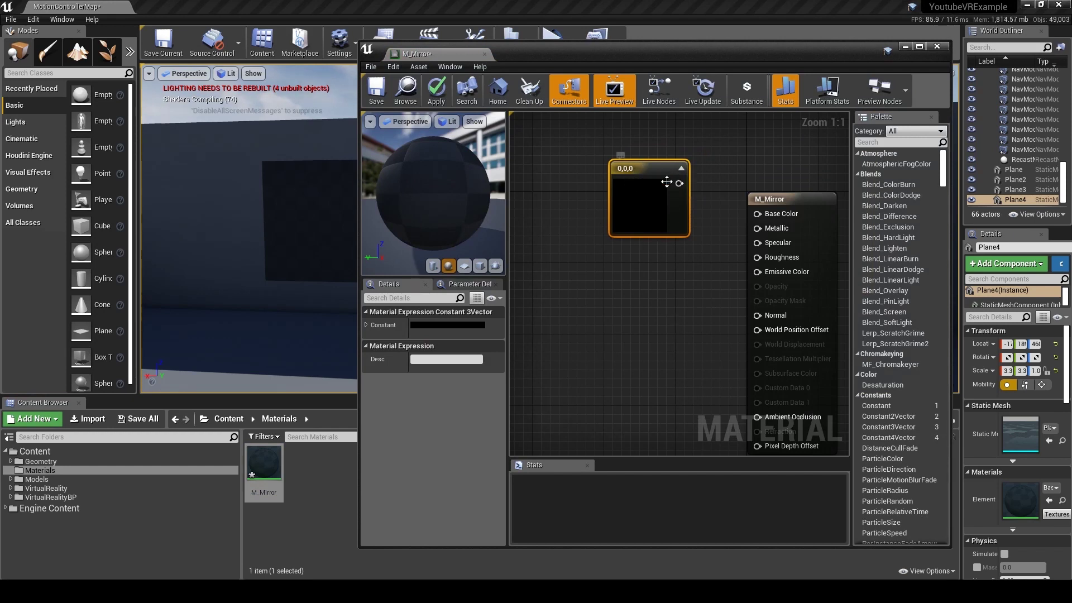
{"action": "left_click_drag", "start_coordinate": [637, 177], "coordinate": [606, 164]}
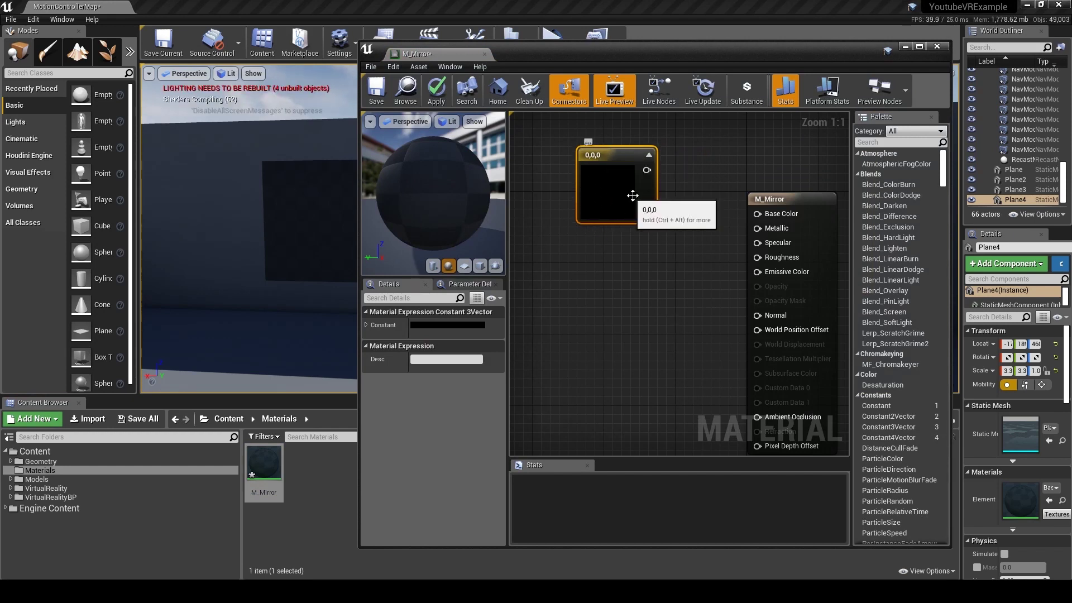
{"action": "left_click", "coordinate": [436, 326]}
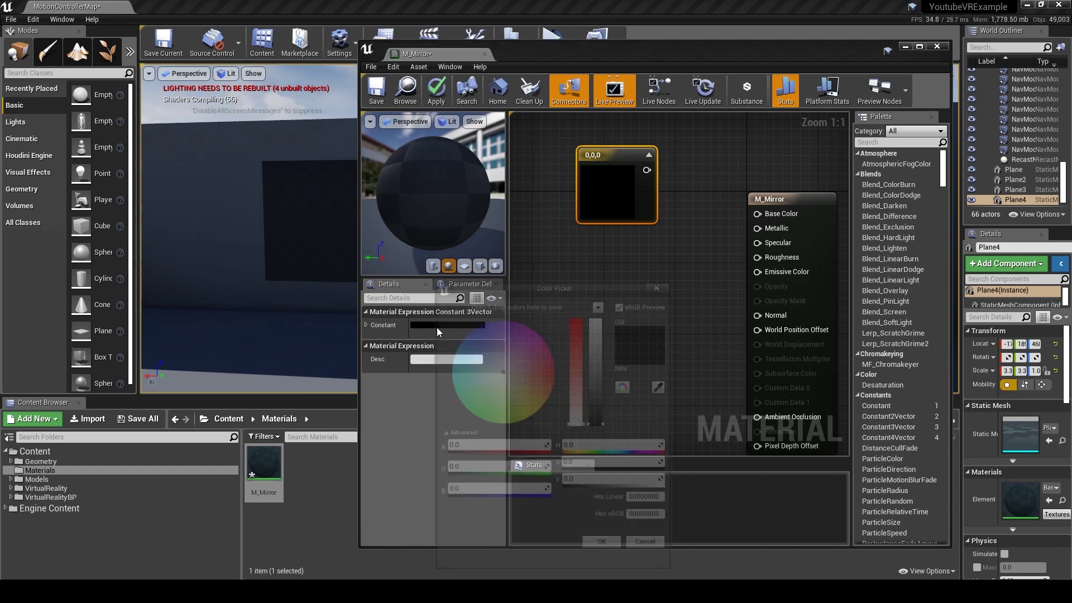
{"action": "left_click", "coordinate": [601, 381]}
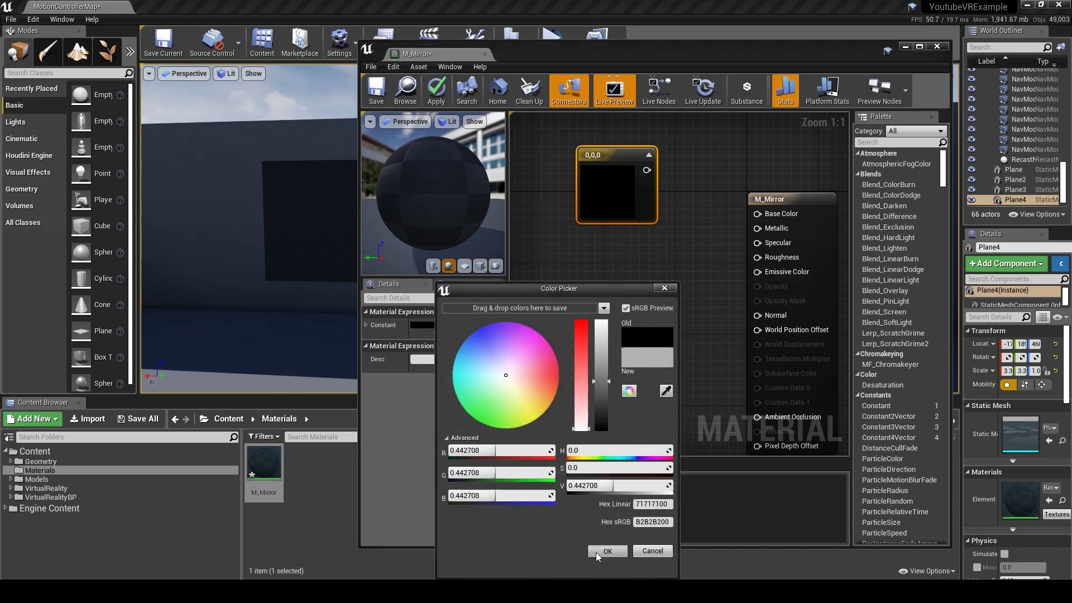
{"action": "left_click", "coordinate": [598, 554]}
{"action": "left_click_drag", "start_coordinate": [647, 170], "coordinate": [759, 214]}
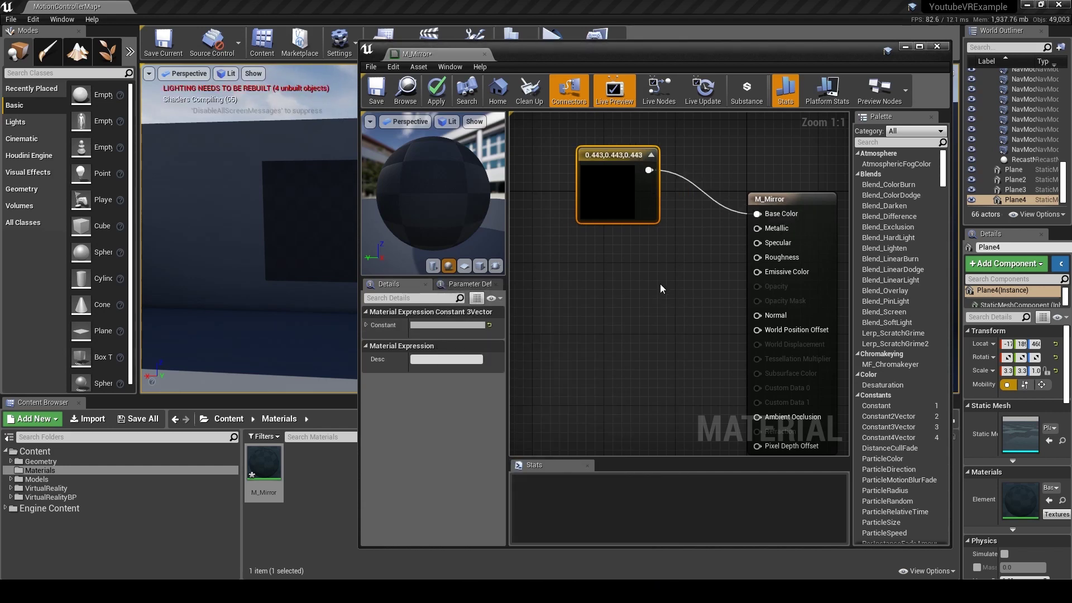
Add two constant nodes to M_Mirror, feeding a value of 1 into Metallic and 0 into Roughness
{"action": "left_click", "coordinate": [659, 284]}
{"action": "left_click", "coordinate": [657, 266]}
{"action": "left_click_drag", "start_coordinate": [675, 286], "coordinate": [633, 245]}
{"action": "key", "text": "1"}
{"action": "left_click", "coordinate": [635, 301]}
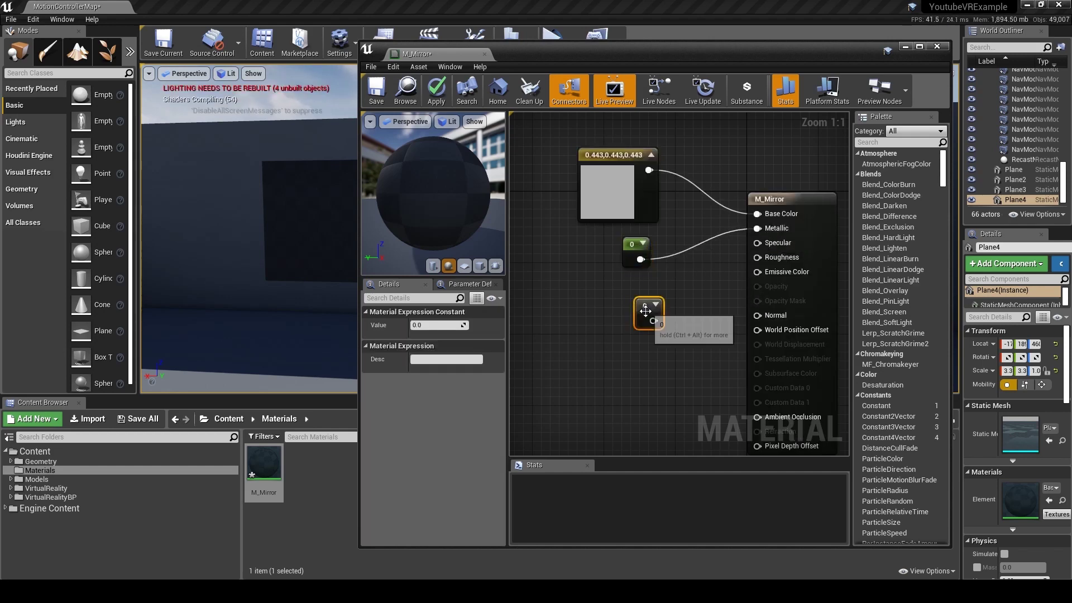
{"action": "left_click_drag", "start_coordinate": [653, 321], "coordinate": [627, 302]}
{"action": "left_click", "coordinate": [629, 255]}
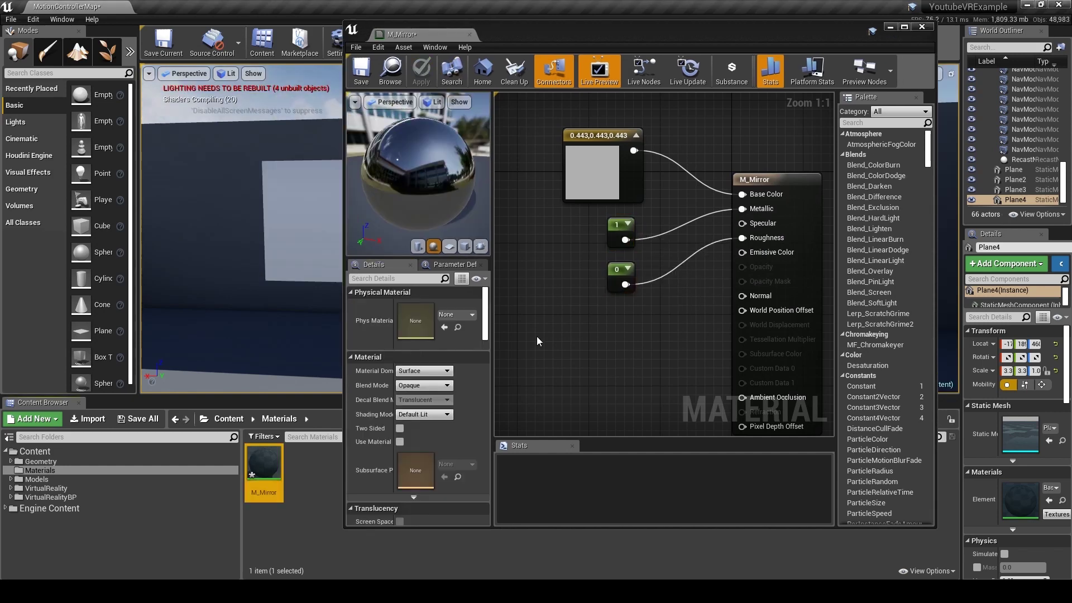
Enable High Quality Reflections and Planar Reflections under Forward Shading for M_Mirror, and save and close the material
{"action": "left_click_drag", "start_coordinate": [397, 204], "coordinate": [418, 218]}
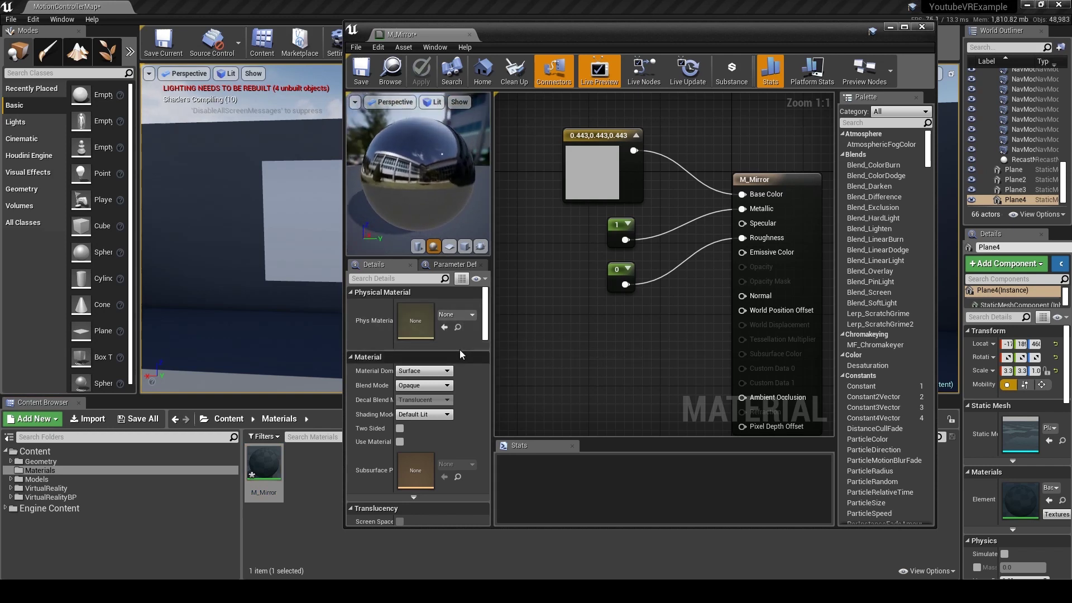
{"action": "scroll", "coordinate": [460, 350], "scroll_direction": "down", "scroll_amount": 10}
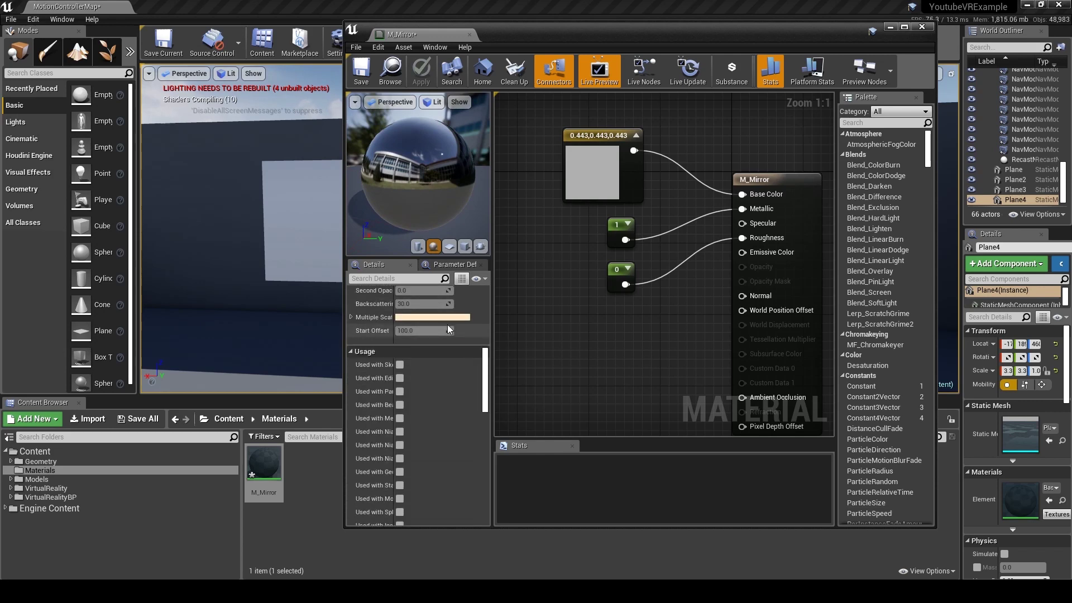
{"action": "scroll", "coordinate": [447, 324], "scroll_direction": "down", "scroll_amount": 8}
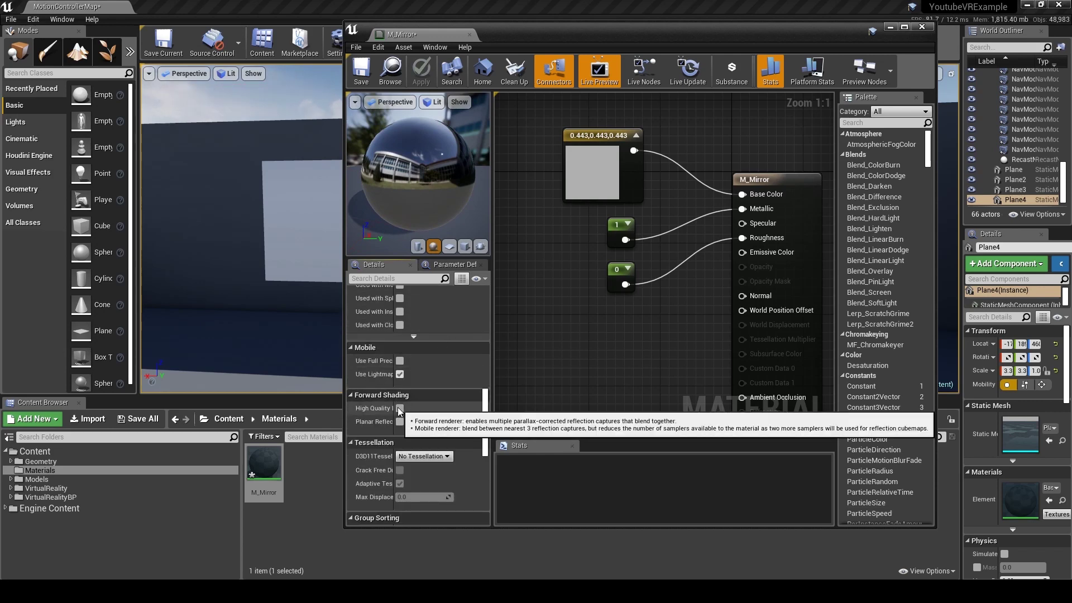
{"action": "left_click", "coordinate": [400, 408]}
{"action": "left_click", "coordinate": [400, 421]}
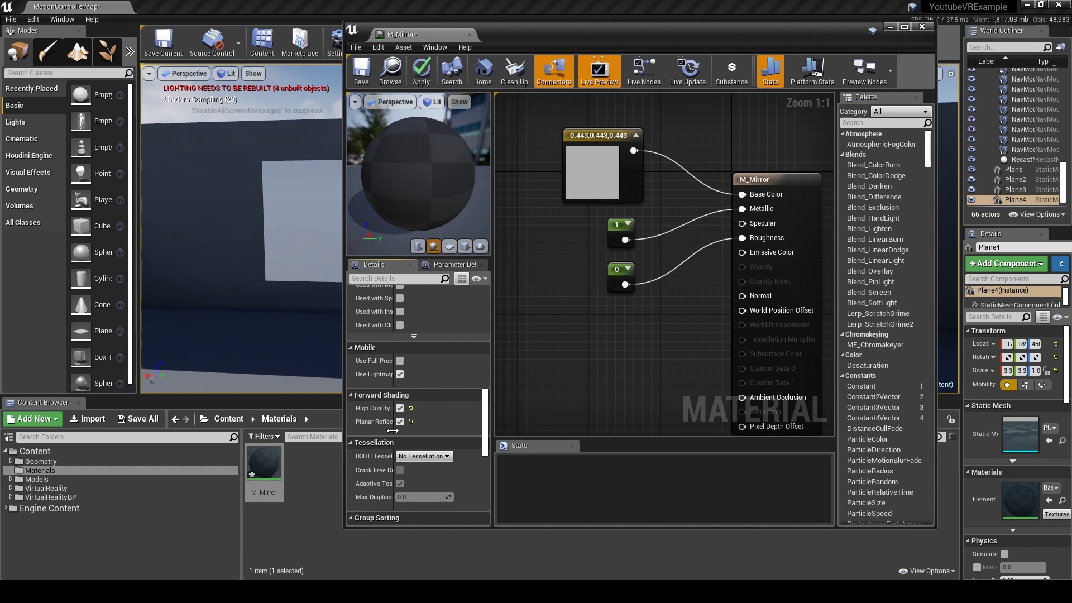
{"action": "left_click_drag", "start_coordinate": [392, 430], "coordinate": [428, 429]}
{"action": "left_click", "coordinate": [419, 70]}
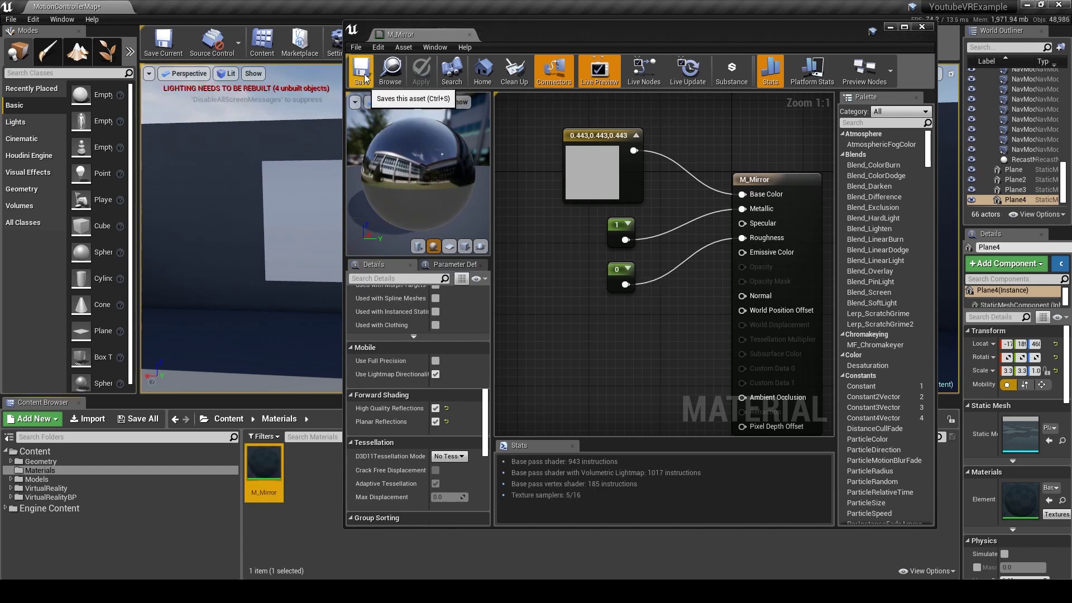
{"action": "left_click", "coordinate": [468, 34]}
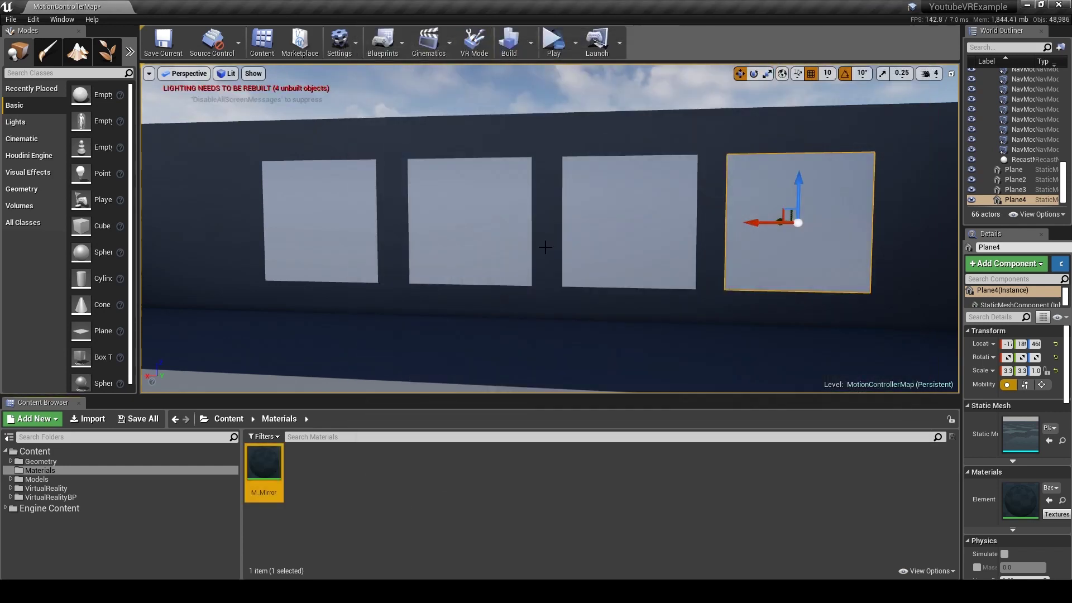
Assign the M_Mirror material to all four planes on the wall
{"action": "left_click_drag", "start_coordinate": [264, 463], "coordinate": [329, 218]}
{"action": "left_click_drag", "start_coordinate": [260, 457], "coordinate": [510, 224]}
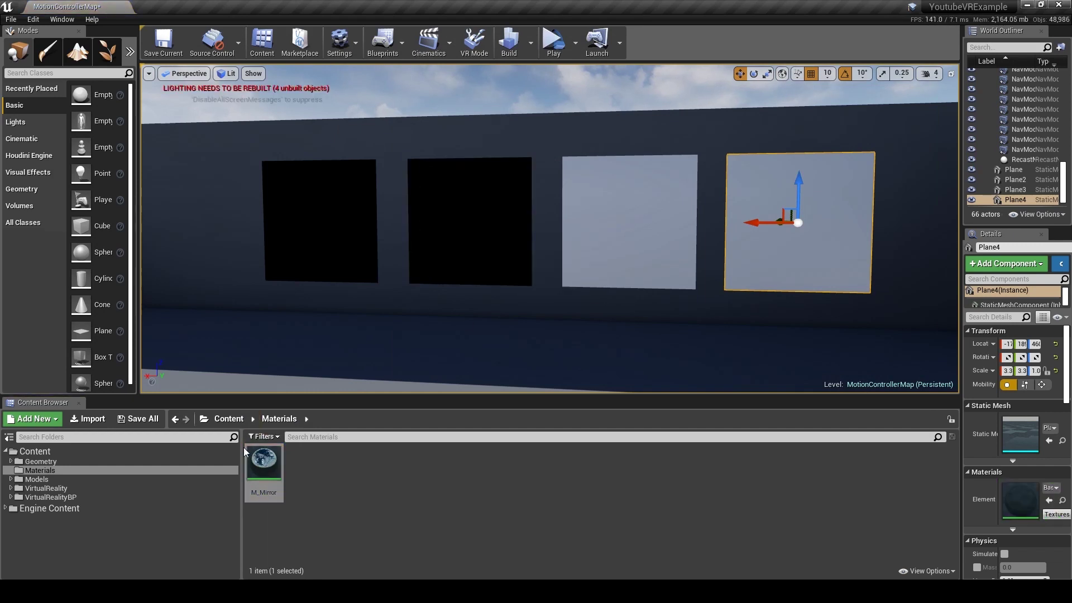
{"action": "left_click_drag", "start_coordinate": [455, 408], "coordinate": [629, 223]}
{"action": "left_click_drag", "start_coordinate": [275, 471], "coordinate": [777, 258]}
Rotate the Light Source directional light so that it illuminates the wall with the four mirrors
{"action": "right_click_drag", "start_coordinate": [751, 301], "coordinate": [553, 279]}
{"action": "right_click_drag", "start_coordinate": [641, 234], "coordinate": [637, 237]}
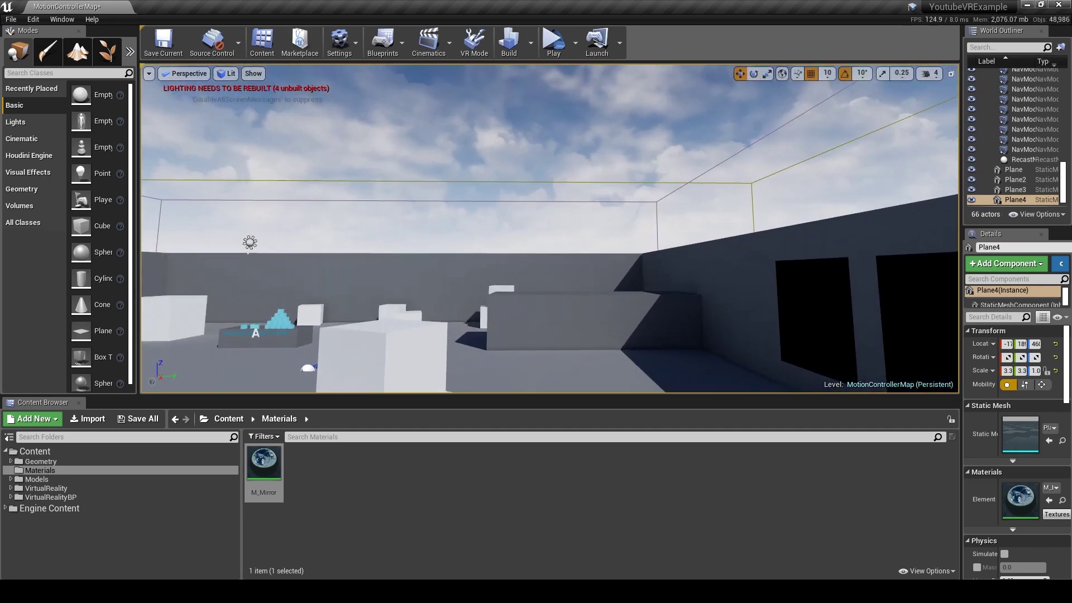
{"action": "left_click", "coordinate": [247, 240]}
{"action": "left_click", "coordinate": [249, 243]}
{"action": "key", "text": "e"}
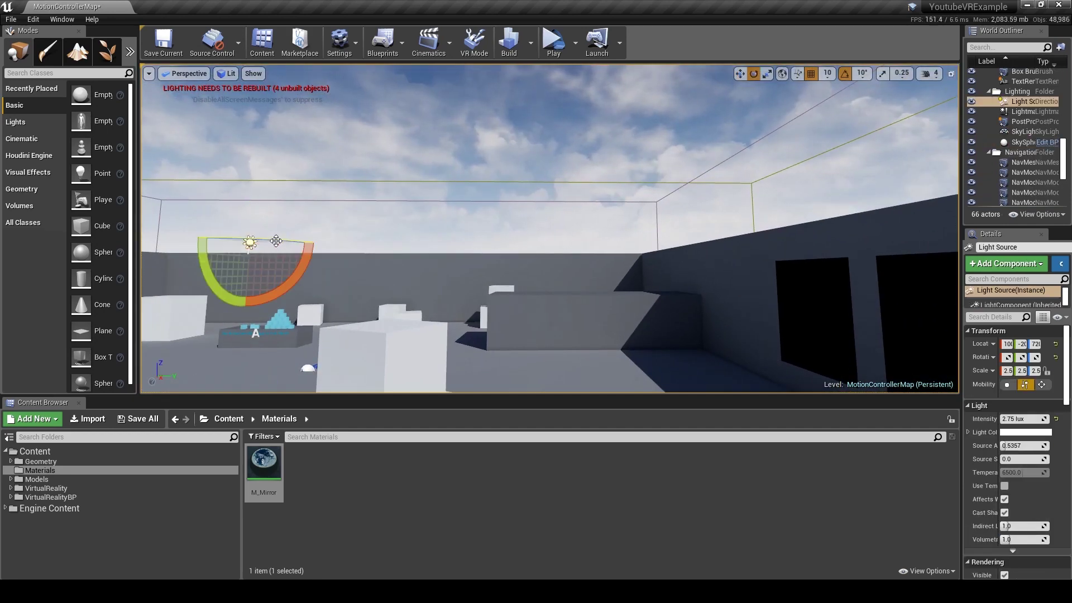
{"action": "left_click_drag", "start_coordinate": [251, 245], "coordinate": [270, 254]}
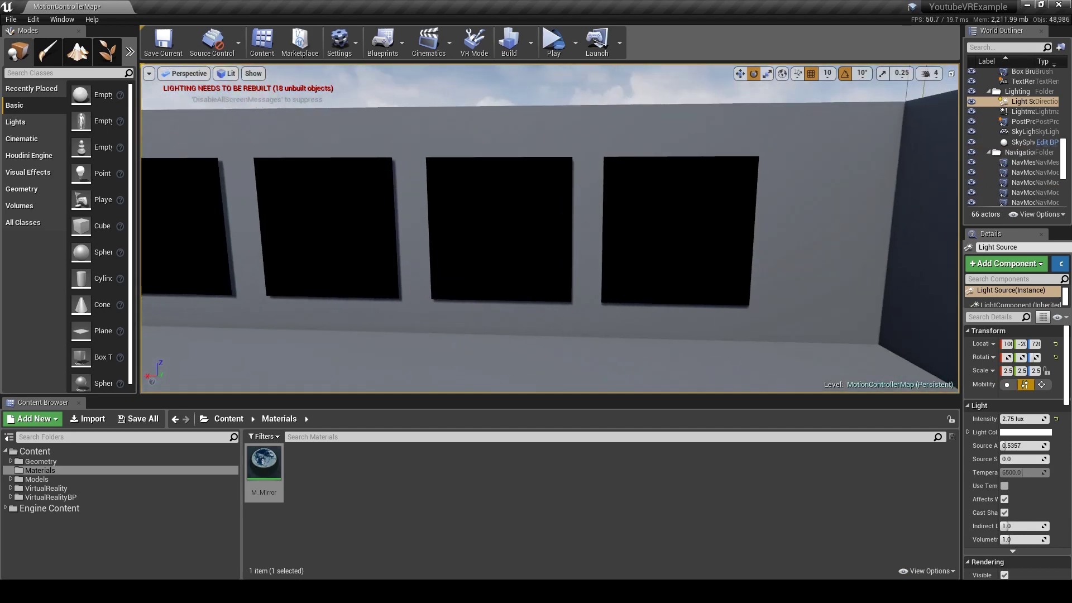
Add a Box Reflection Capture in front of the third mirror and set its Box Transition Distance to 0
{"action": "right_click_drag", "start_coordinate": [202, 142], "coordinate": [202, 142]}
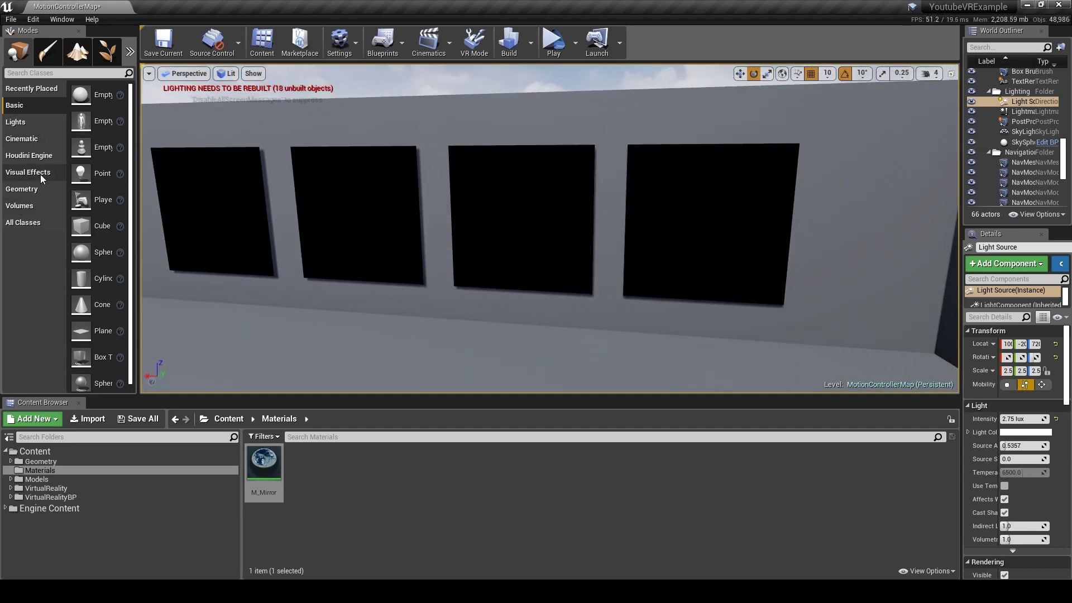
{"action": "left_click", "coordinate": [21, 208]}
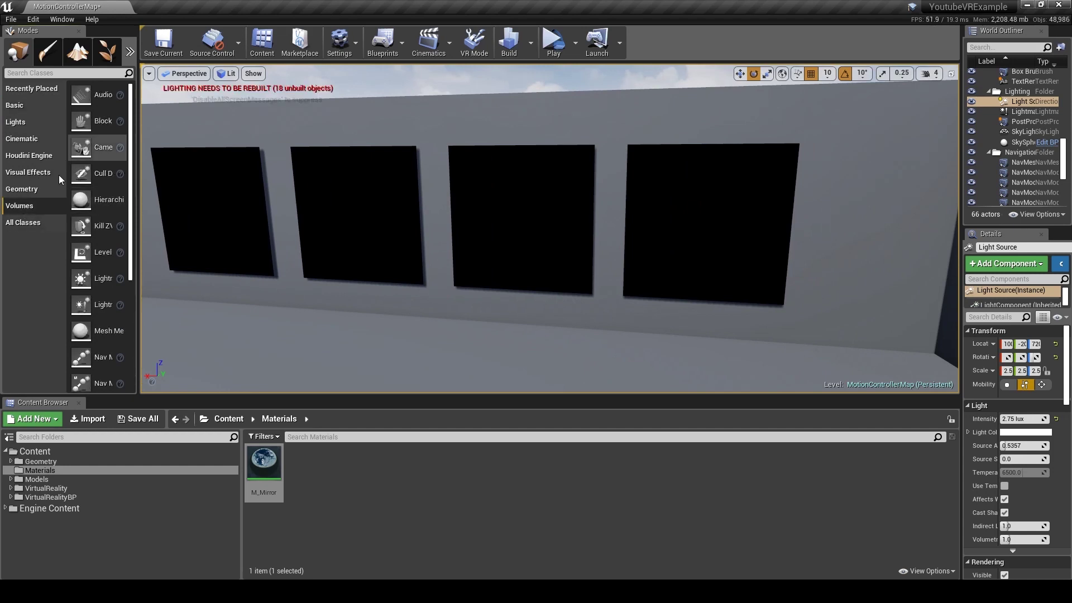
{"action": "left_click", "coordinate": [29, 172]}
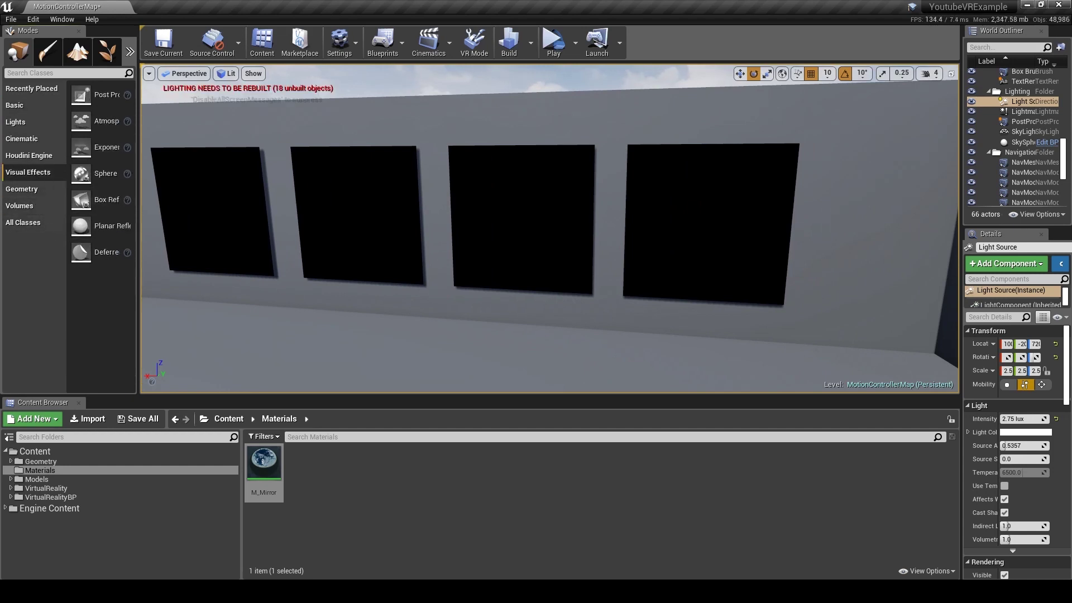
{"action": "left_click_drag", "start_coordinate": [97, 171], "coordinate": [539, 219]}
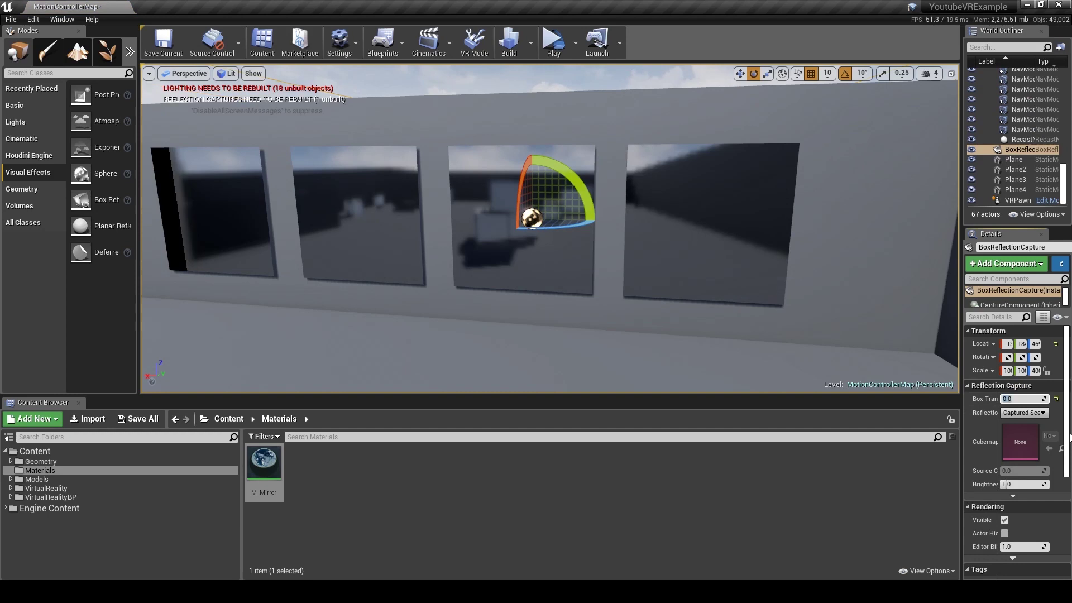
Set the box reflection capture's scale to 100 on X, Y and Z
{"action": "left_click_drag", "start_coordinate": [959, 402], "coordinate": [726, 402]}
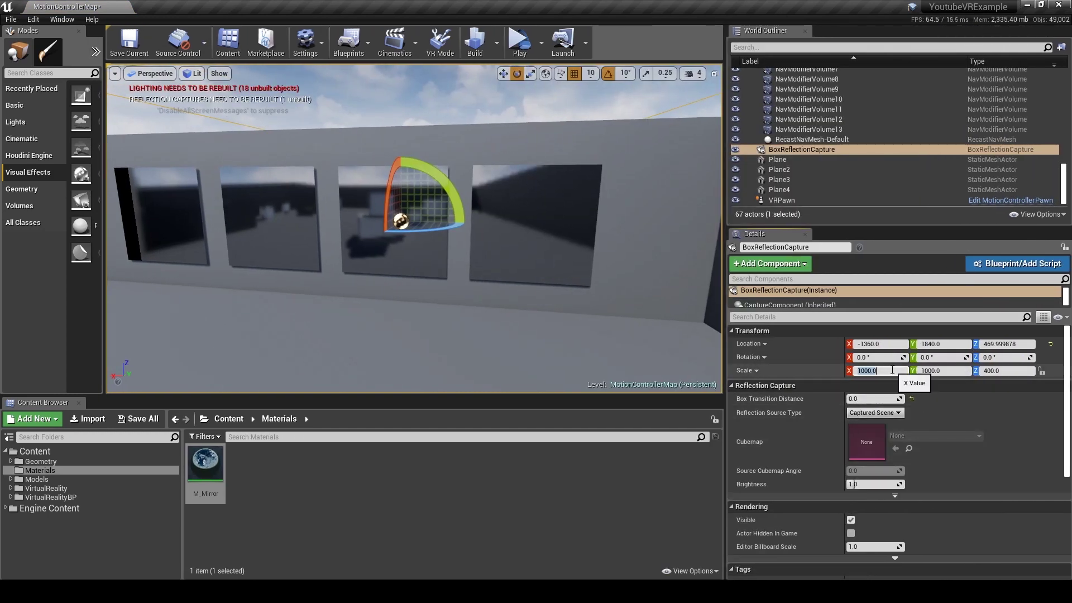
{"action": "key", "text": "Tab"}
{"action": "type", "text": "100"}
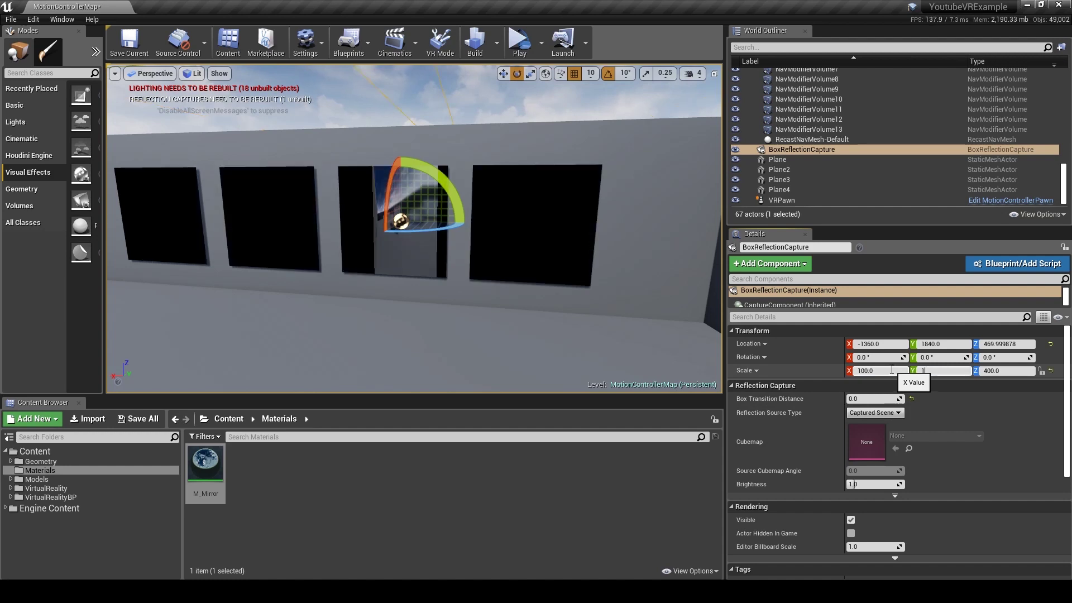
{"action": "key", "text": "Tab"}
{"action": "key", "text": "Return"}
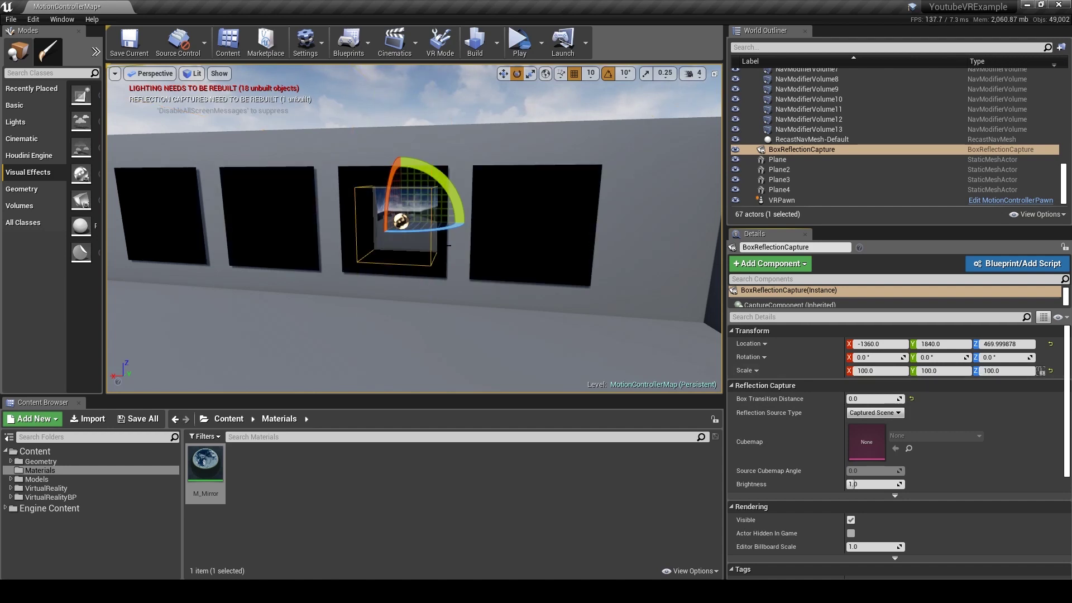
Centre the box reflection capture on the third mirror at X -1320, Z 460 and enlarge its X and Z scale to about 173
{"action": "key", "text": "w"}
{"action": "key", "text": "a"}
{"action": "right_click_drag", "start_coordinate": [494, 237], "coordinate": [494, 237]}
{"action": "key", "text": "w"}
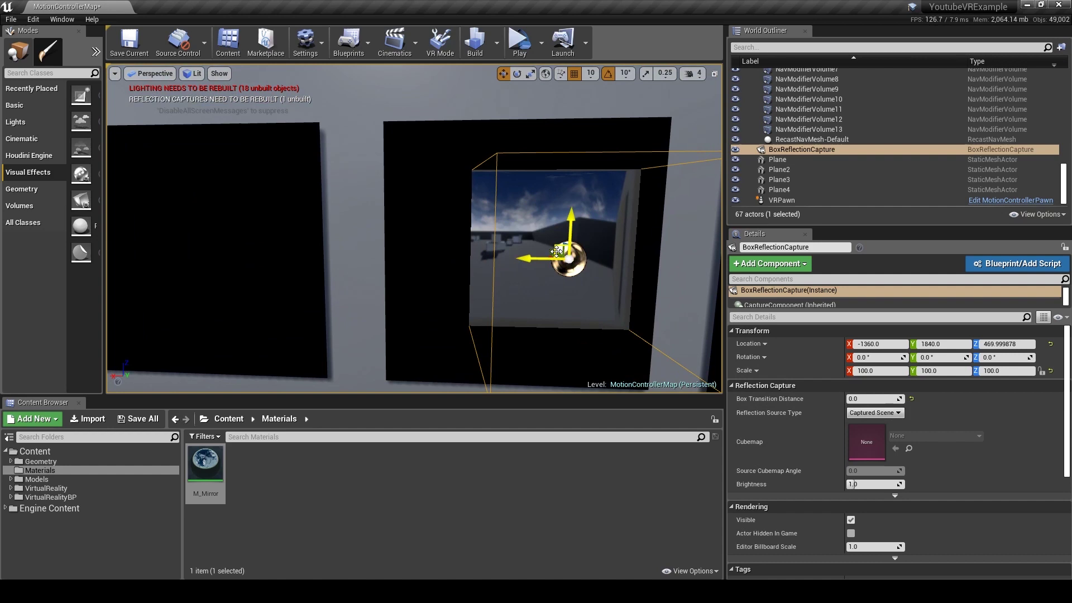
{"action": "left_click_drag", "start_coordinate": [546, 257], "coordinate": [557, 234]}
{"action": "right_click_drag", "start_coordinate": [557, 233], "coordinate": [502, 241]}
{"action": "left_click_drag", "start_coordinate": [423, 237], "coordinate": [412, 229]}
{"action": "key", "text": "f"}
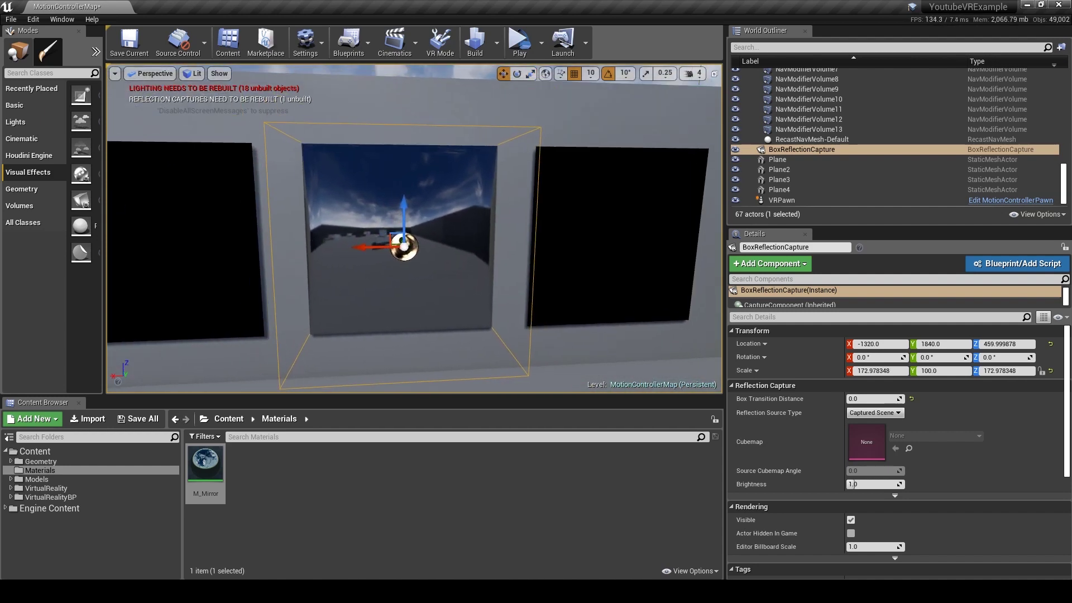
Move the box reflection capture closer to the wall, to a Y location of 1890
{"action": "right_click_drag", "start_coordinate": [436, 226], "coordinate": [373, 227]}
{"action": "left_click_drag", "start_coordinate": [485, 272], "coordinate": [499, 272]}
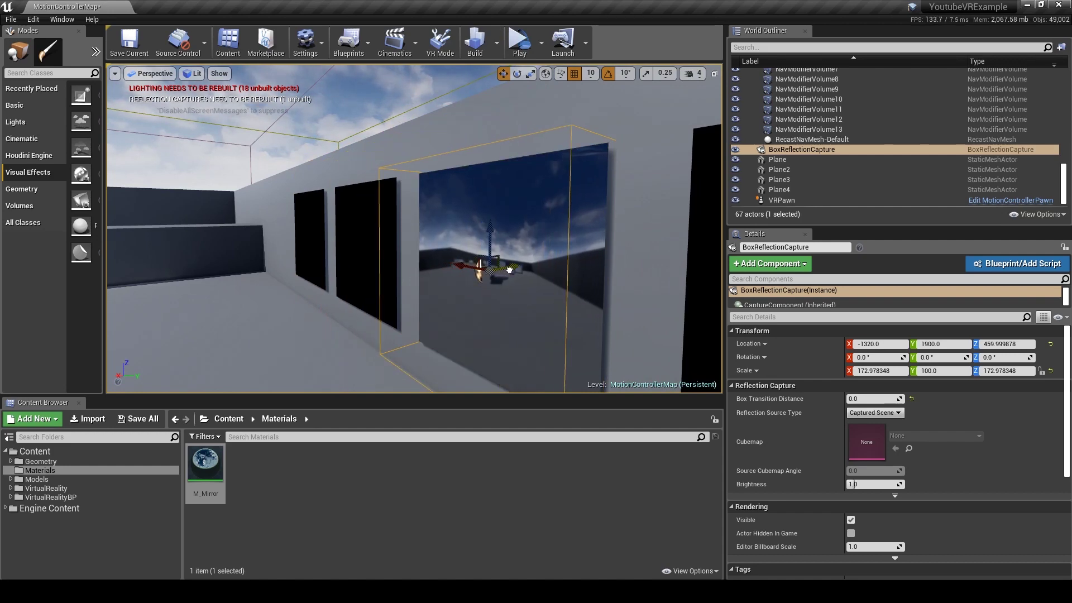
{"action": "mouse_move", "coordinate": [508, 269]}
{"action": "right_mouse_down"}
{"action": "mouse_move", "coordinate": [580, 269]}
{"action": "mouse_move", "coordinate": [514, 270]}
{"action": "right_mouse_up"}
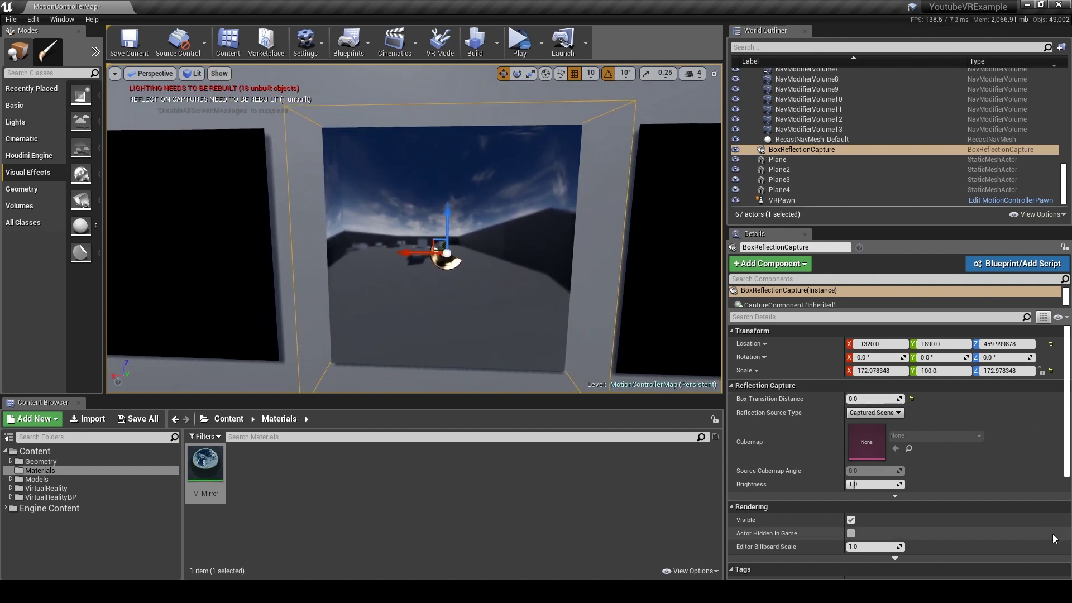
Set the box reflection capture's Brightness to 2 and rebuild the level's reflection captures
{"action": "key", "text": "BackSpace"}
{"action": "type", "text": "2"}
{"action": "key", "text": "Return"}
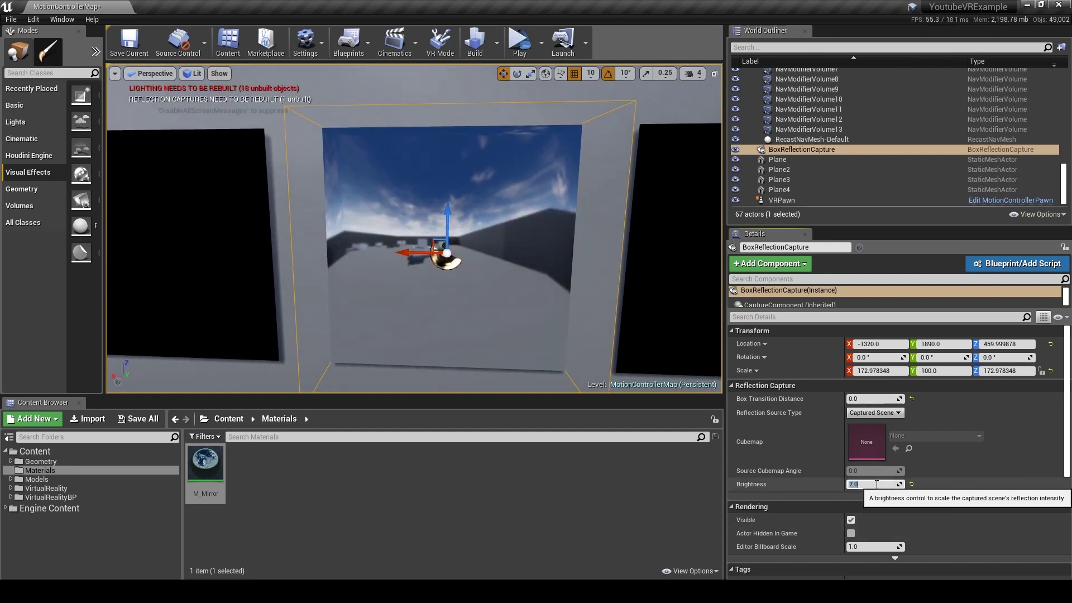
{"action": "left_click", "coordinate": [496, 42]}
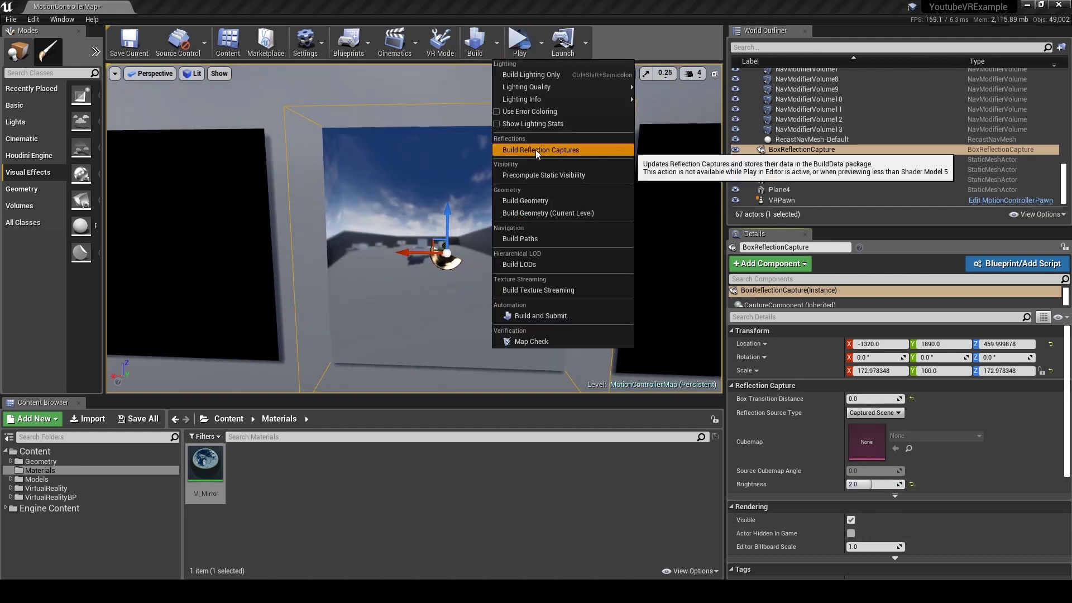
{"action": "left_click", "coordinate": [569, 143]}
Try shifting the box reflection capture along Y to 1880, then return it to 1890
{"action": "right_click_drag", "start_coordinate": [605, 251], "coordinate": [620, 251]}
{"action": "key", "text": "a"}
{"action": "right_click_drag", "start_coordinate": [474, 265], "coordinate": [490, 264]}
{"action": "left_click_drag", "start_coordinate": [462, 248], "coordinate": [481, 260]}
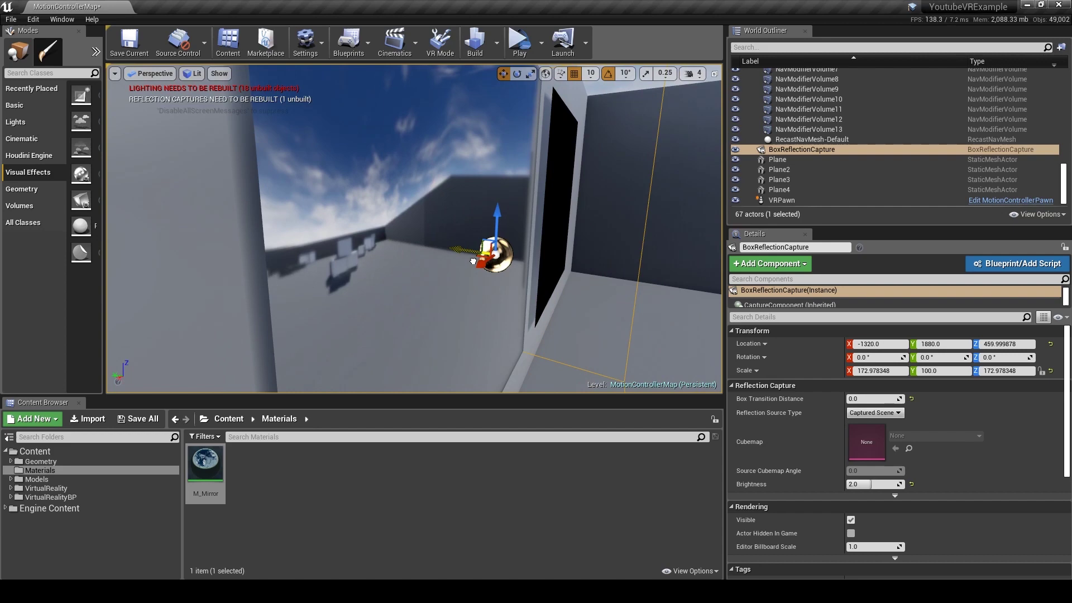
{"action": "key", "text": "d"}
{"action": "mouse_move", "coordinate": [486, 260]}
{"action": "right_mouse_down"}
{"action": "mouse_move", "coordinate": [441, 260]}
{"action": "mouse_move", "coordinate": [475, 260]}
{"action": "right_mouse_up"}
{"action": "key", "text": "a"}
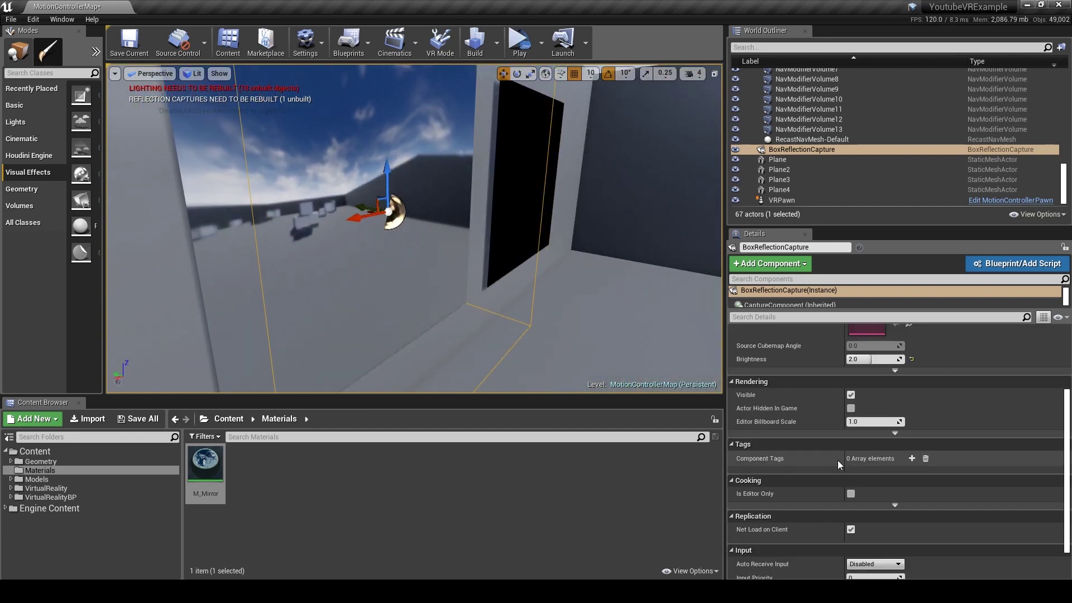
Set the box reflection capture's Box Transition Distance to 1
{"action": "scroll", "coordinate": [837, 459], "scroll_direction": "up", "scroll_amount": 5}
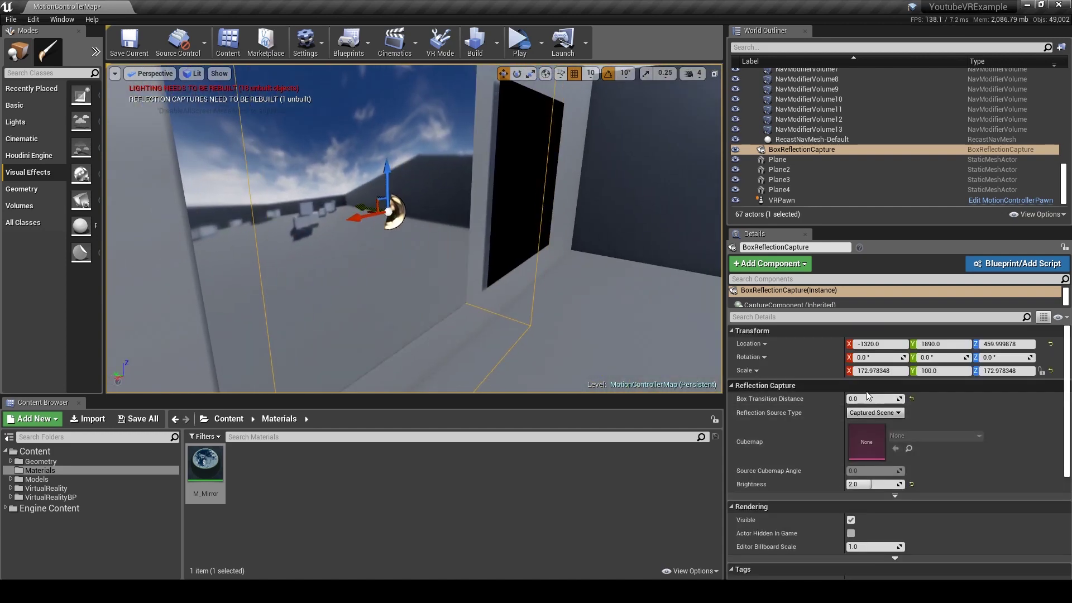
{"action": "mouse_move", "coordinate": [865, 398]}
{"action": "left_mouse_down"}
{"action": "mouse_move", "coordinate": [896, 398]}
{"action": "mouse_move", "coordinate": [848, 398]}
{"action": "left_mouse_up"}
{"action": "key", "text": "f"}
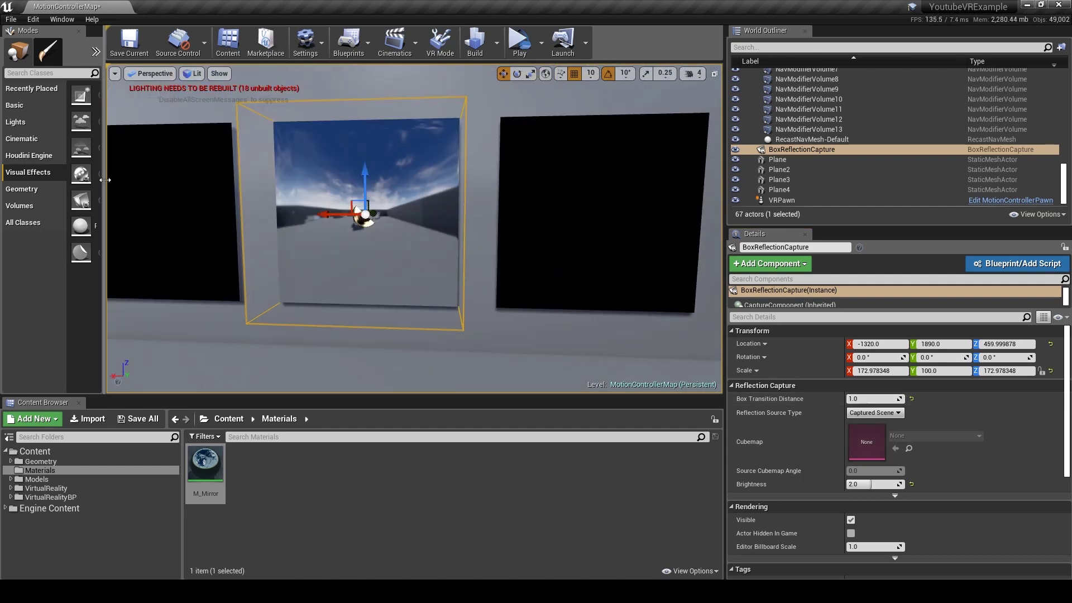
Widen the list of placeable actors and examine the third mirror's reflection from several angles
{"action": "left_click_drag", "start_coordinate": [105, 180], "coordinate": [183, 180]}
{"action": "key", "text": "a"}
{"action": "key", "text": "w"}
{"action": "right_click_drag", "start_coordinate": [413, 224], "coordinate": [370, 213]}
{"action": "key", "text": "s"}
{"action": "key", "text": "a"}
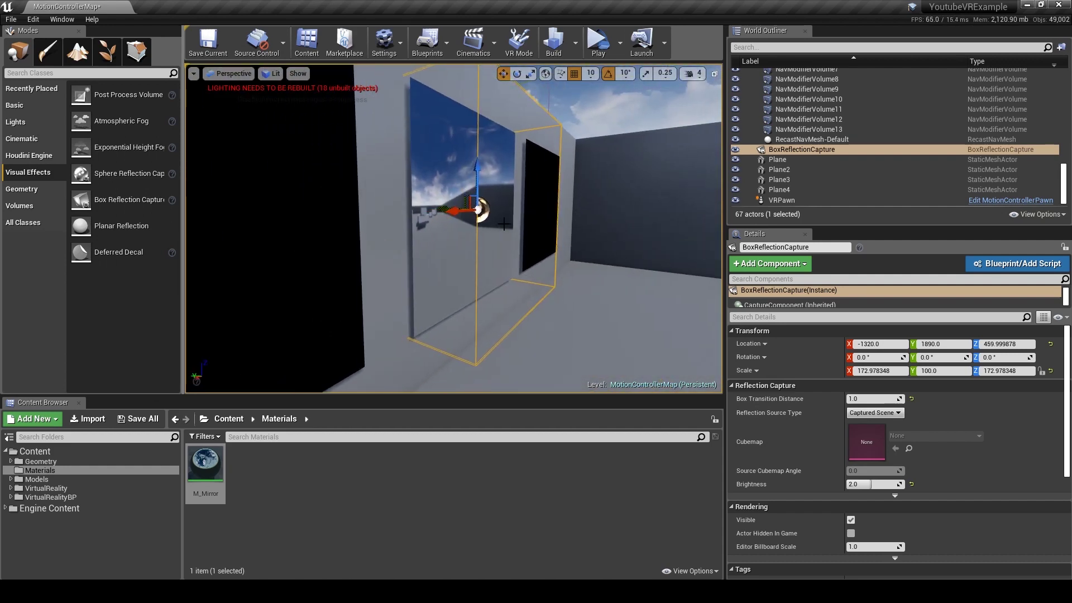
{"action": "right_click_drag", "start_coordinate": [574, 228], "coordinate": [447, 215]}
{"action": "key", "text": "d"}
{"action": "left_click_drag", "start_coordinate": [480, 229], "coordinate": [612, 238], "text": "alt"}
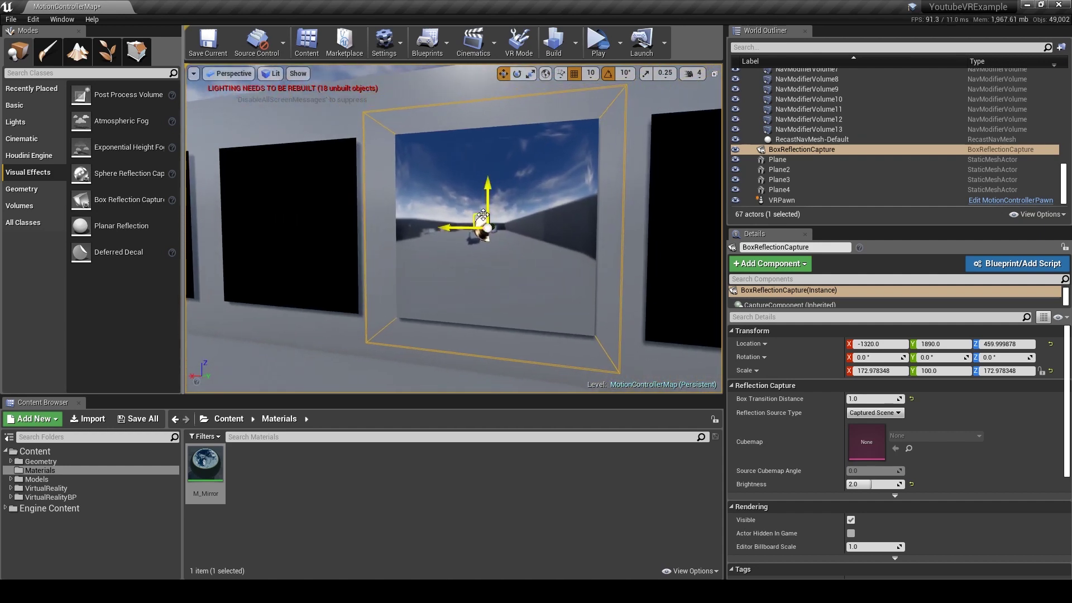
{"action": "right_click_drag", "start_coordinate": [483, 215], "coordinate": [539, 214]}
{"action": "key", "text": "s"}
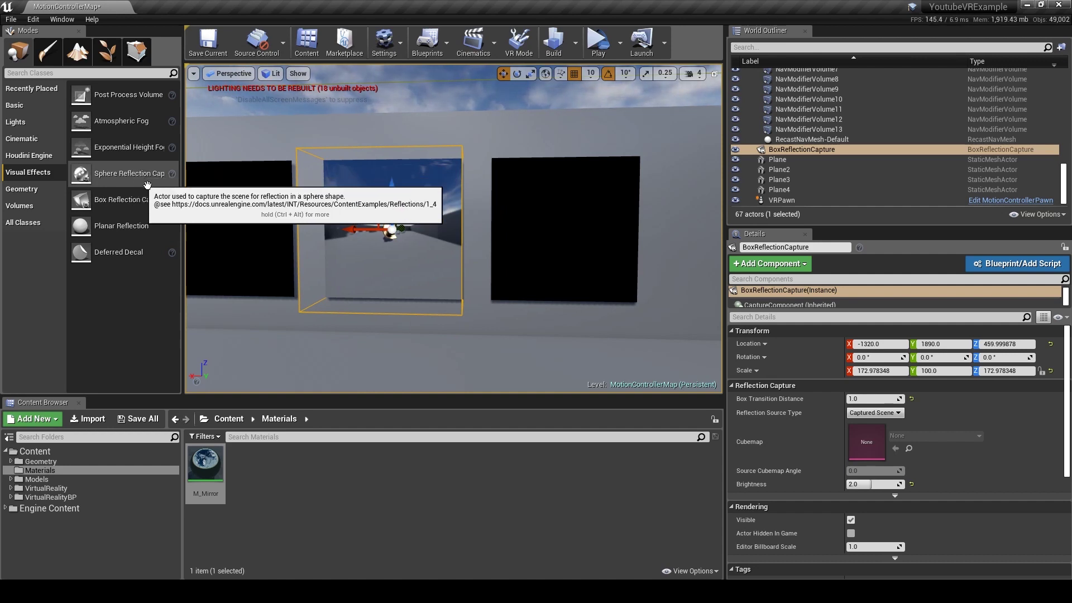
Place a Sphere Reflection Capture in front of the fourth mirror and set its Influence Radius to 100
{"action": "left_click_drag", "start_coordinate": [136, 172], "coordinate": [558, 239]}
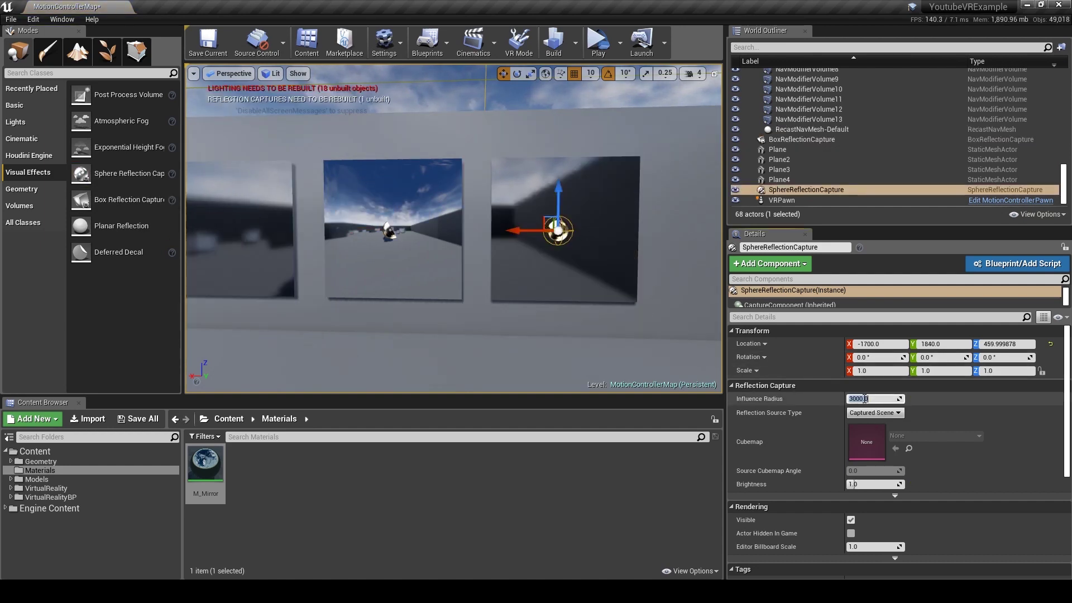
{"action": "left_click", "coordinate": [864, 398]}
{"action": "type", "text": "100"}
{"action": "key", "text": "Return"}
Scale up the sphere reflection capture to an Influence Radius of about 325
{"action": "right_click_drag", "start_coordinate": [614, 268], "coordinate": [691, 223]}
{"action": "key", "text": "e"}
{"action": "key", "text": "r"}
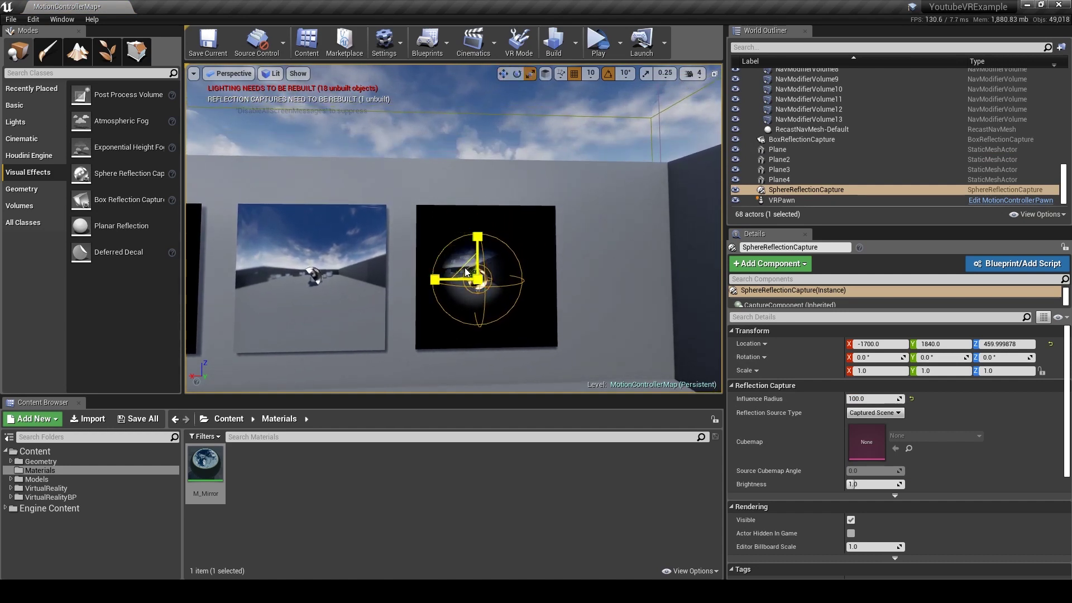
{"action": "mouse_move", "coordinate": [466, 272]}
{"action": "left_mouse_down"}
{"action": "mouse_move", "coordinate": [491, 295]}
{"action": "mouse_move", "coordinate": [477, 281]}
{"action": "left_mouse_up"}
Move the sphere reflection capture close to the fourth mirror, to X -1720 and Y 1890
{"action": "key", "text": "w"}
{"action": "right_click_drag", "start_coordinate": [476, 282], "coordinate": [533, 286]}
{"action": "left_click_drag", "start_coordinate": [508, 246], "coordinate": [474, 243]}
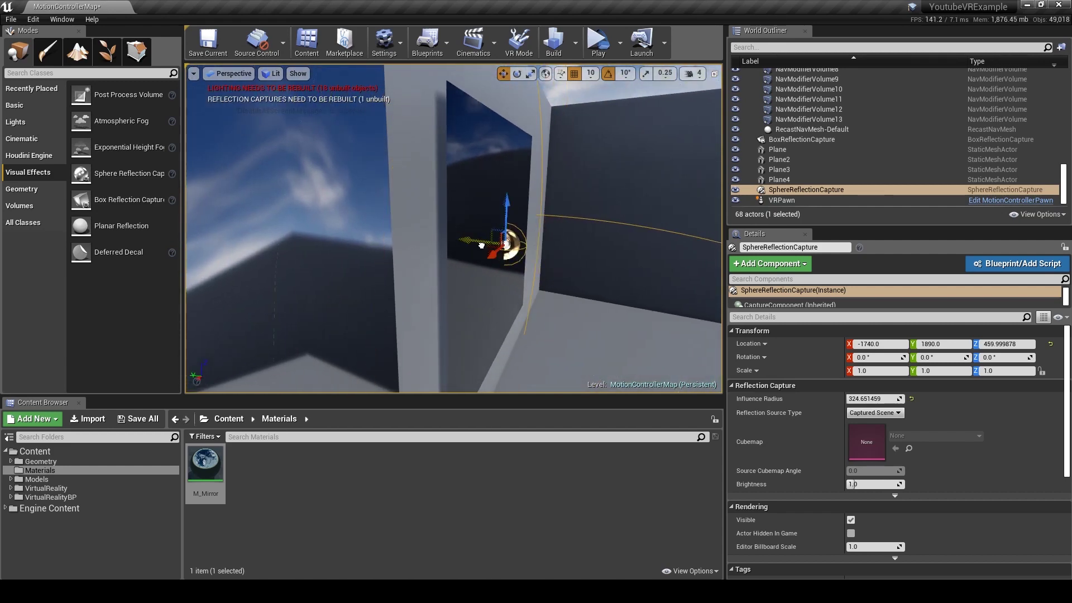
{"action": "right_click_drag", "start_coordinate": [481, 245], "coordinate": [380, 248]}
{"action": "left_click_drag", "start_coordinate": [468, 281], "coordinate": [445, 281]}
{"action": "right_click_drag", "start_coordinate": [446, 281], "coordinate": [413, 268]}
Set the sphere reflection capture's Brightness to 2
{"action": "left_click", "coordinate": [880, 481]}
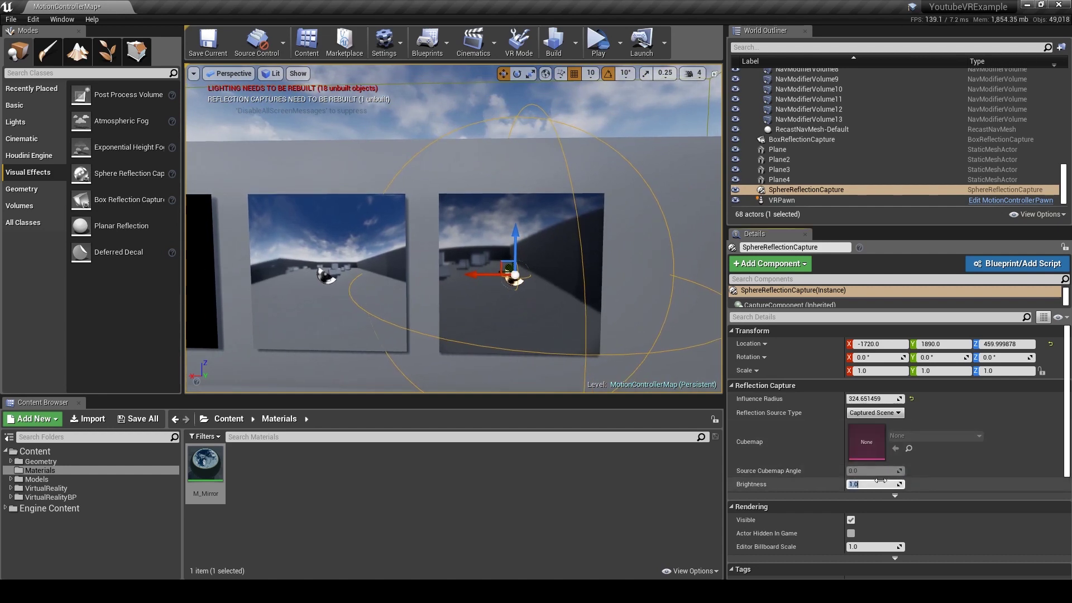
{"action": "type", "text": "2"}
{"action": "key", "text": "Return"}
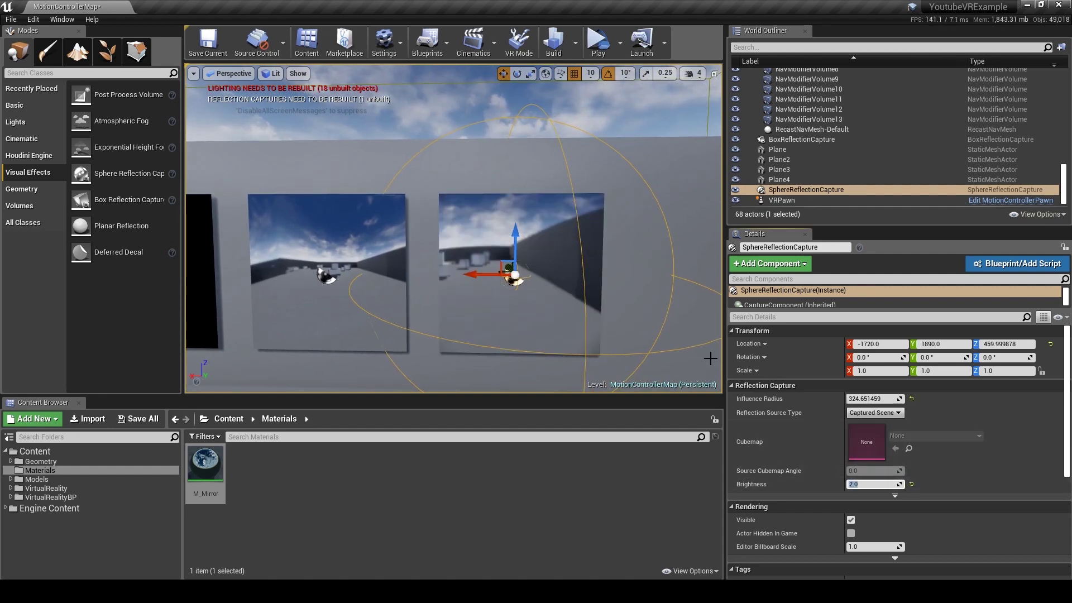
Adjust the sphere reflection capture's Influence Radius through 150, 200 and 250, finishing at 300 to cover the fourth mirror
{"action": "left_click_drag", "start_coordinate": [871, 398], "coordinate": [842, 399]}
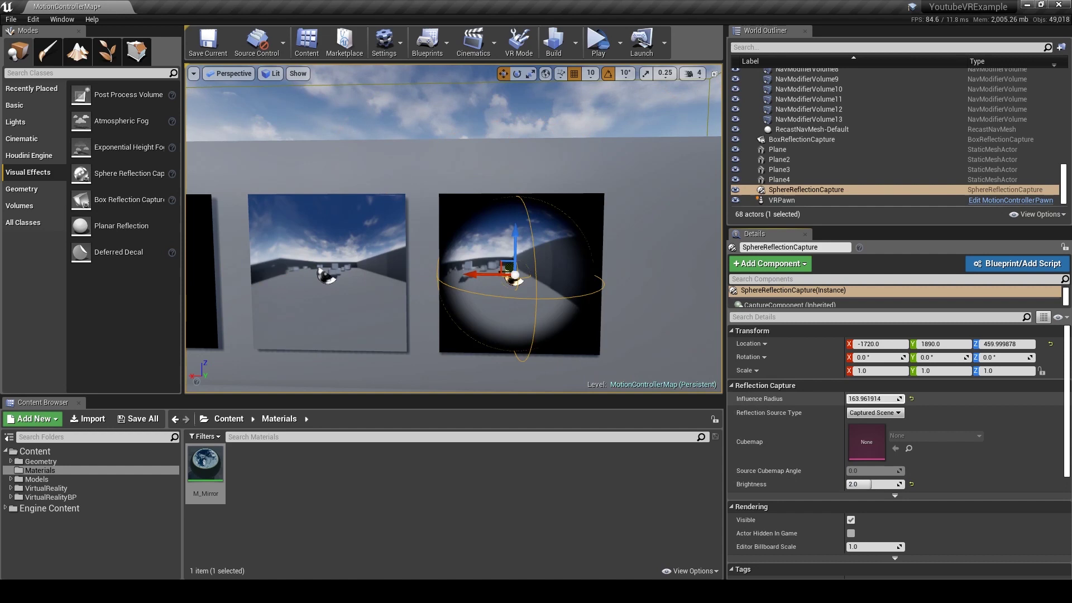
{"action": "key", "text": "Return"}
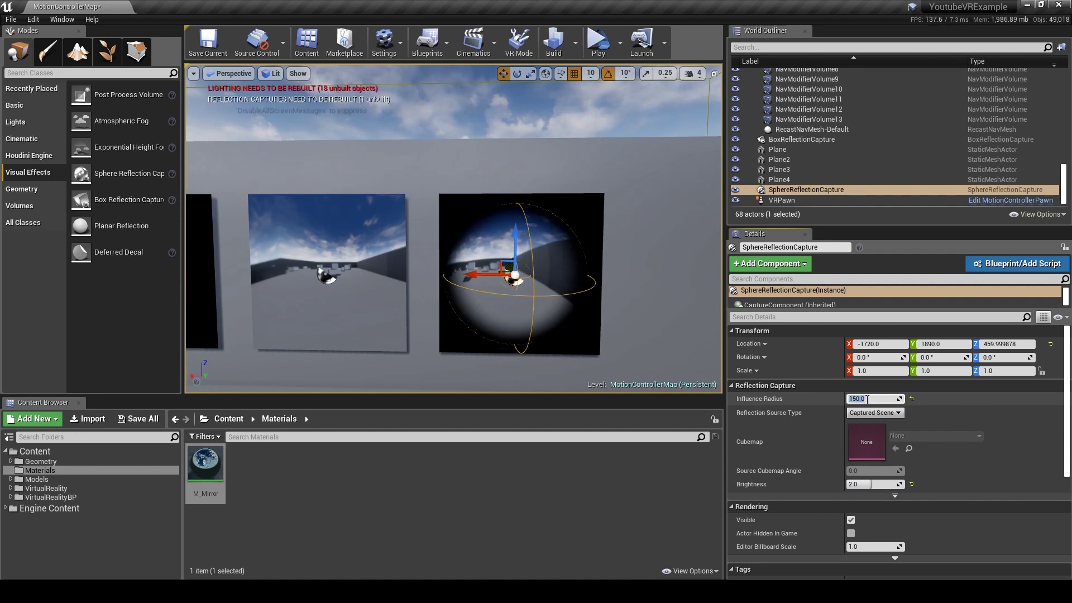
{"action": "type", "text": "200"}
{"action": "key", "text": "Return"}
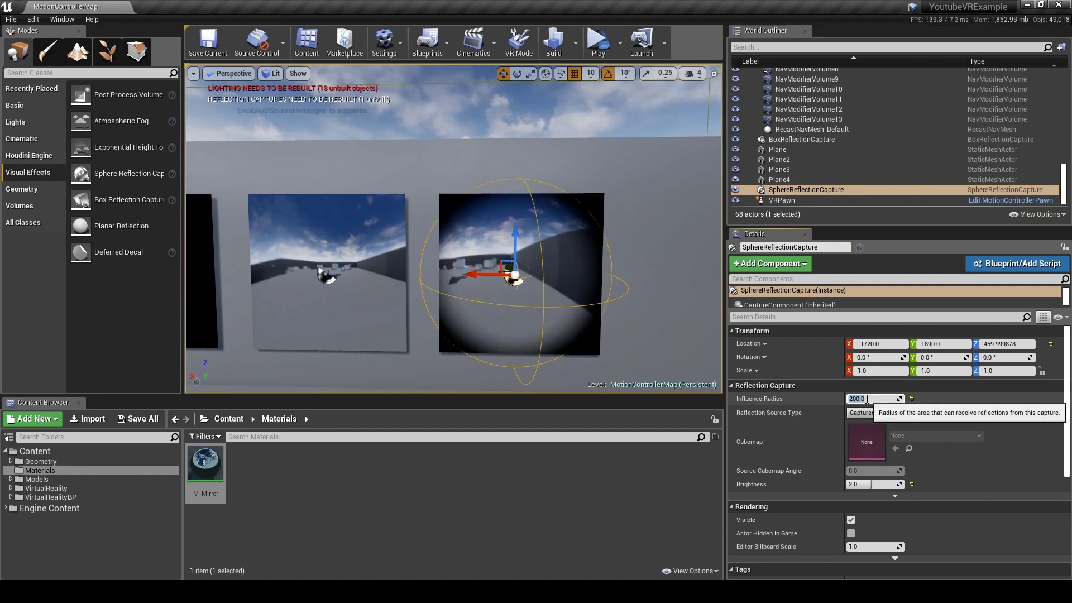
{"action": "type", "text": "250"}
{"action": "key", "text": "Return"}
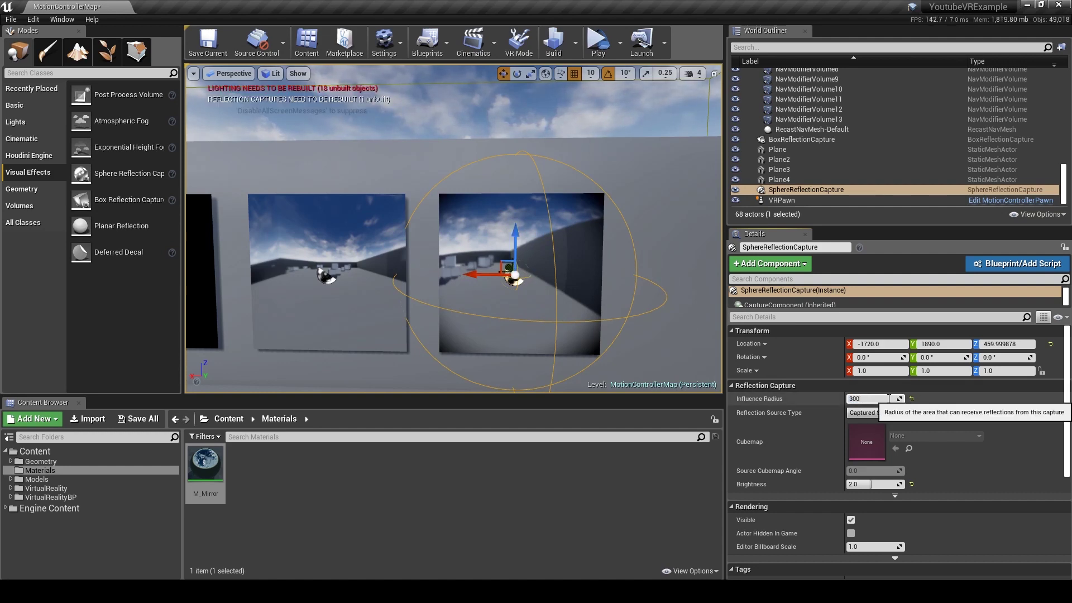
{"action": "key", "text": "Return"}
Rebuild the reflection captures and check the reflections in the third and fourth mirrors
{"action": "right_click_drag", "start_coordinate": [533, 271], "coordinate": [569, 265]}
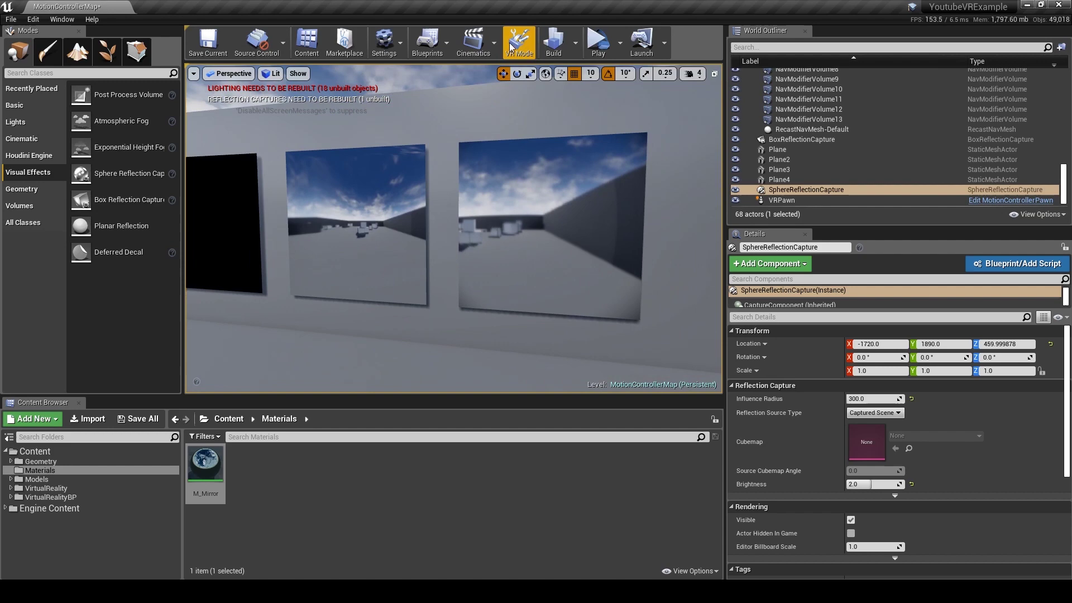
{"action": "left_click", "coordinate": [575, 43]}
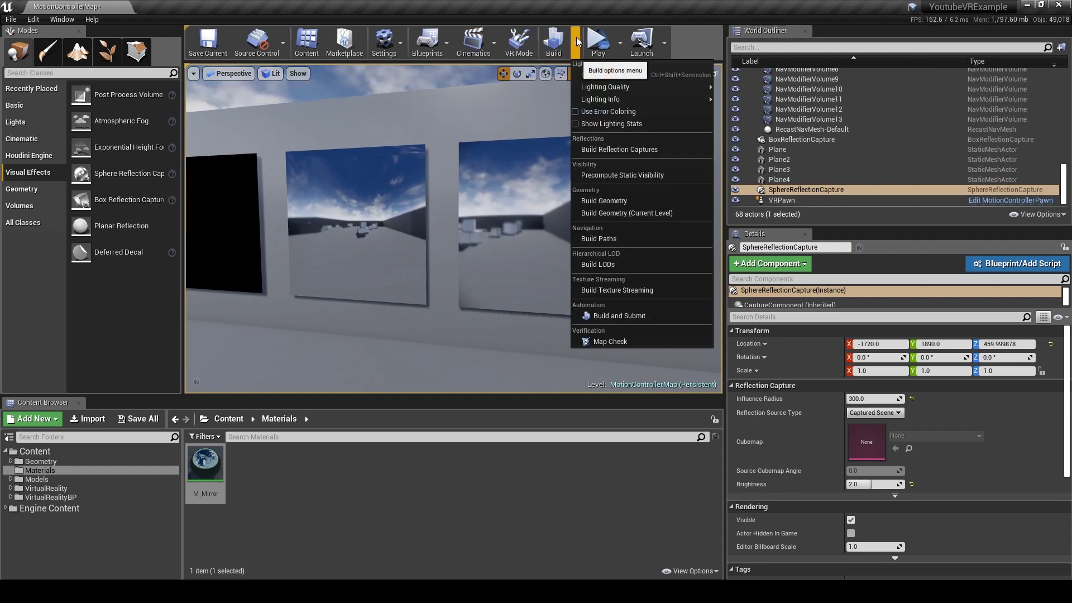
{"action": "left_click", "coordinate": [619, 146]}
{"action": "right_click_drag", "start_coordinate": [659, 298], "coordinate": [659, 297]}
{"action": "right_click_drag", "start_coordinate": [646, 223], "coordinate": [646, 223]}
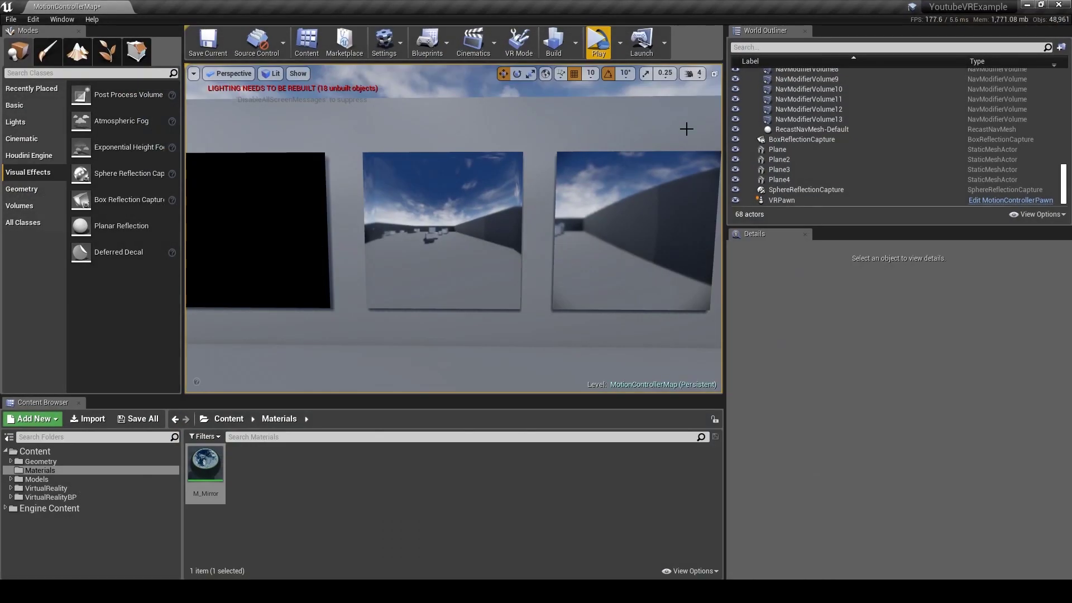
Widen the viewport and place a Planar Reflection on the floor below the second mirror
{"action": "left_click_drag", "start_coordinate": [724, 197], "coordinate": [847, 212]}
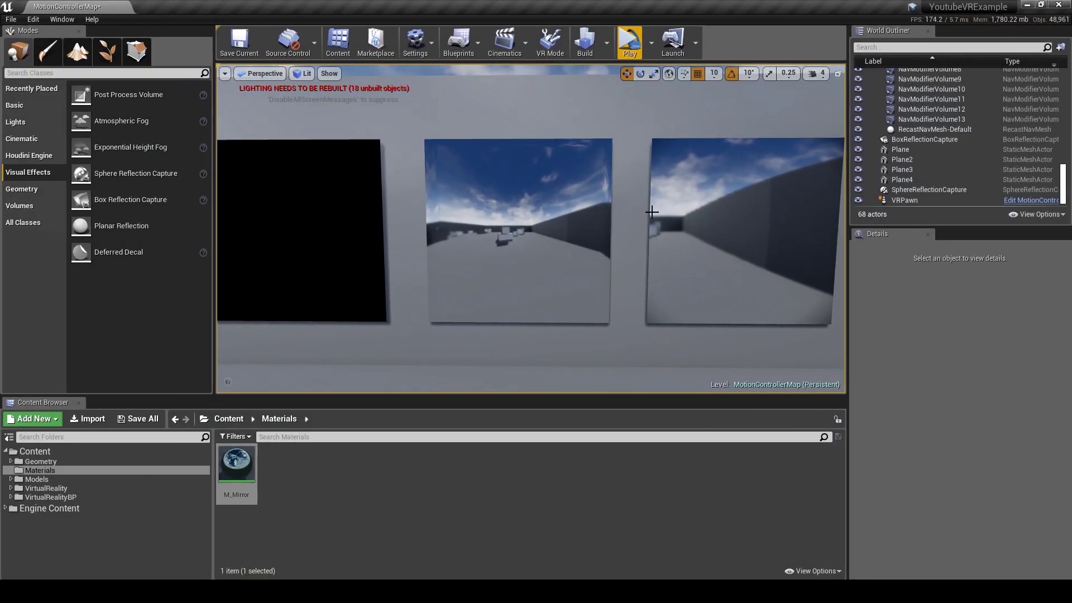
{"action": "right_click_drag", "start_coordinate": [649, 212], "coordinate": [301, 223]}
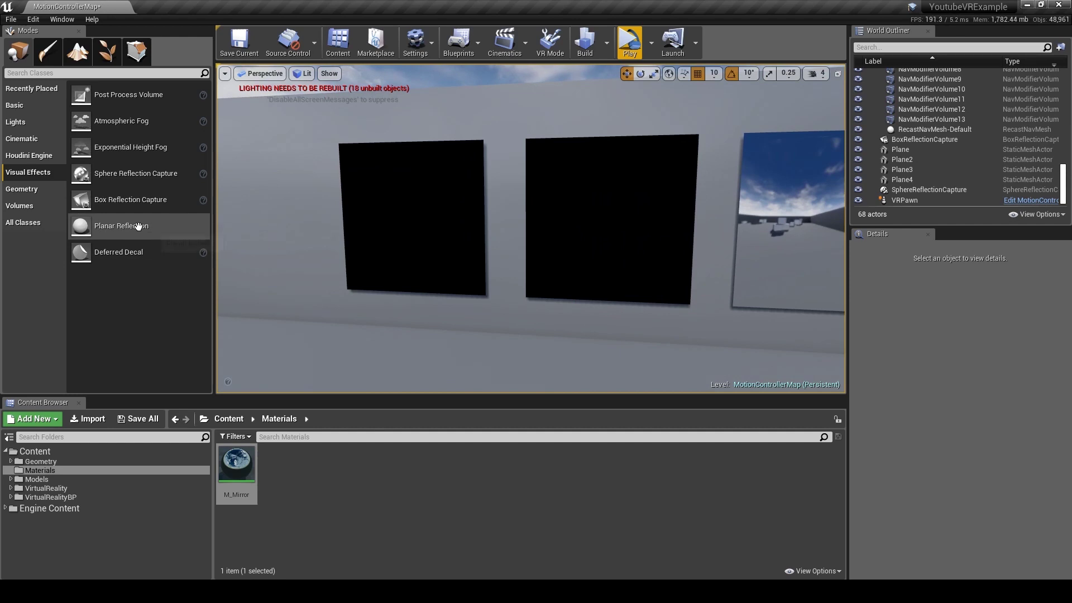
{"action": "left_click_drag", "start_coordinate": [143, 231], "coordinate": [603, 365]}
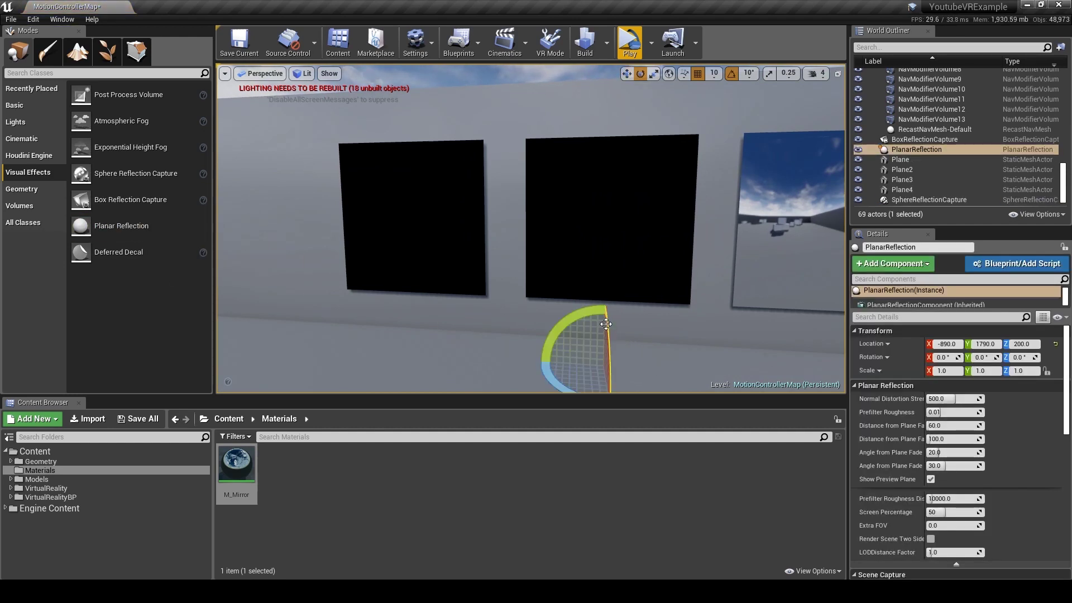
Rotate the planar reflection to -90° on X so it stands parallel to the wall
{"action": "mouse_move", "coordinate": [607, 304]}
{"action": "left_mouse_down"}
{"action": "mouse_move", "coordinate": [614, 385]}
{"action": "mouse_move", "coordinate": [606, 291]}
{"action": "left_mouse_up"}
{"action": "right_click_drag", "start_coordinate": [633, 233], "coordinate": [558, 235]}
{"action": "right_click_drag", "start_coordinate": [633, 233], "coordinate": [658, 228]}
{"action": "right_click_drag", "start_coordinate": [614, 290], "coordinate": [632, 235]}
Shrink the planar reflection to about 0.095 on X and Y and move it to X -920, Z 450
{"action": "key", "text": "r"}
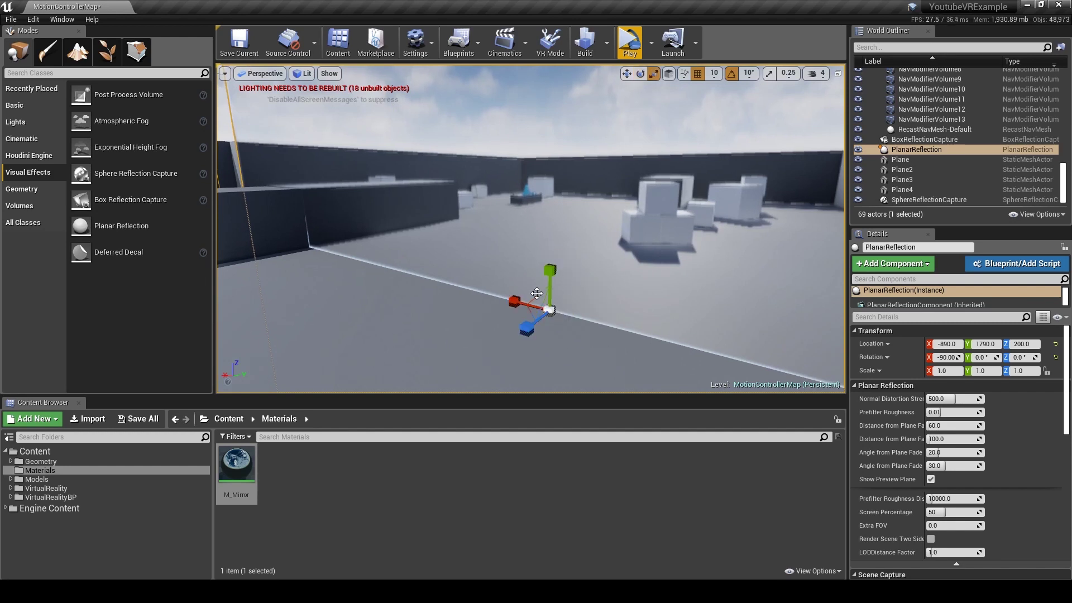
{"action": "left_click_drag", "start_coordinate": [537, 293], "coordinate": [580, 204]}
{"action": "right_click_drag", "start_coordinate": [581, 197], "coordinate": [424, 196]}
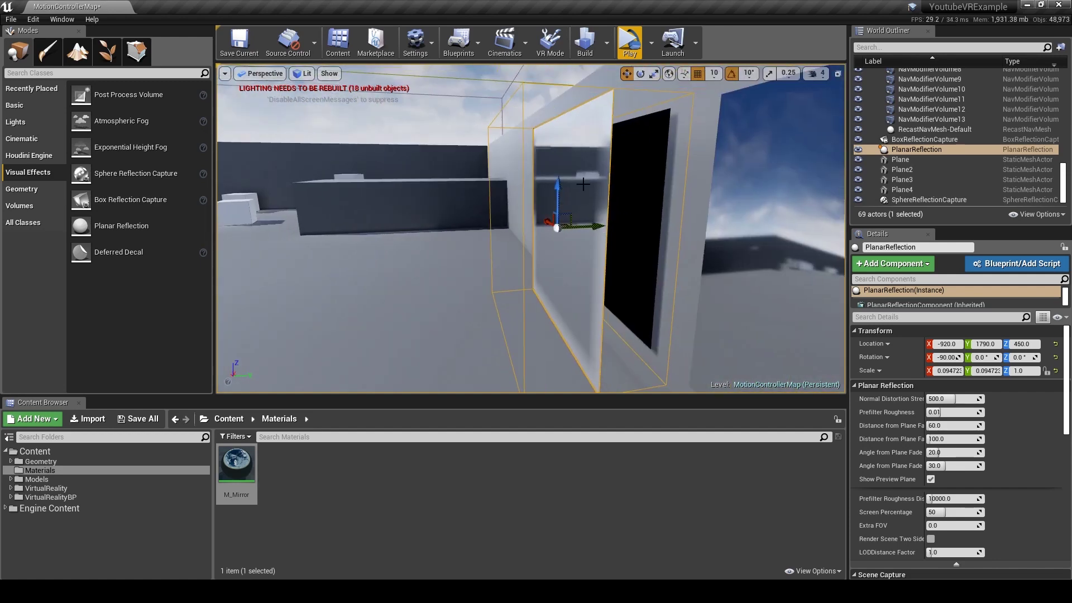
Fit the planar reflection onto the second mirror at X -900, Y 1890, Z 460, with X and Y scale about 0.086
{"action": "left_click_drag", "start_coordinate": [570, 224], "coordinate": [623, 220]}
{"action": "right_click_drag", "start_coordinate": [623, 219], "coordinate": [629, 249]}
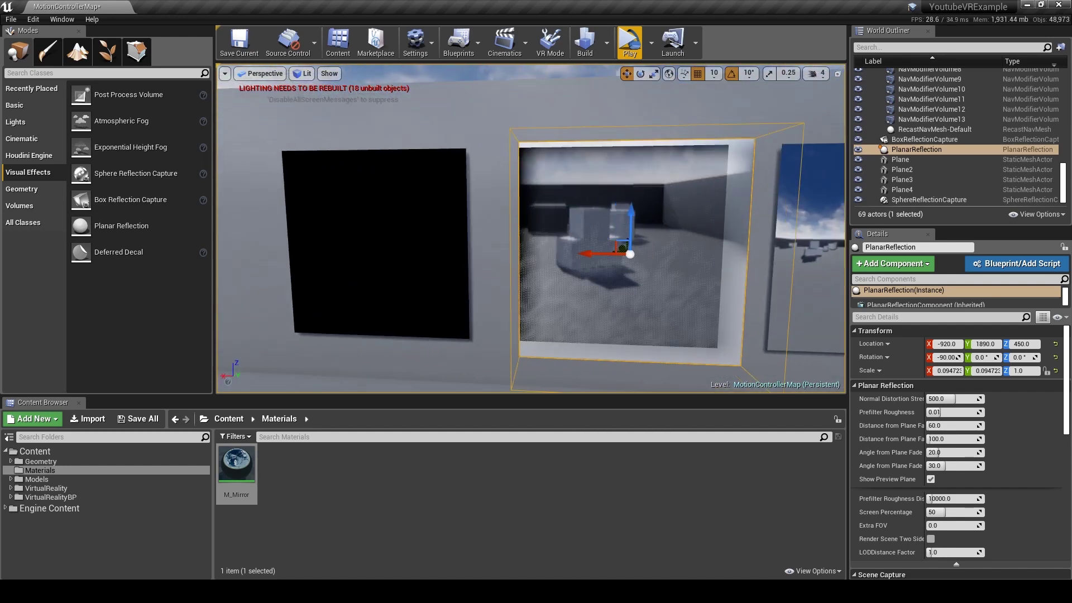
{"action": "mouse_move", "coordinate": [615, 241]}
{"action": "left_mouse_down"}
{"action": "mouse_move", "coordinate": [605, 240]}
{"action": "mouse_move", "coordinate": [628, 262]}
{"action": "mouse_move", "coordinate": [589, 226]}
{"action": "mouse_move", "coordinate": [609, 244]}
{"action": "mouse_move", "coordinate": [622, 229]}
{"action": "left_mouse_up"}
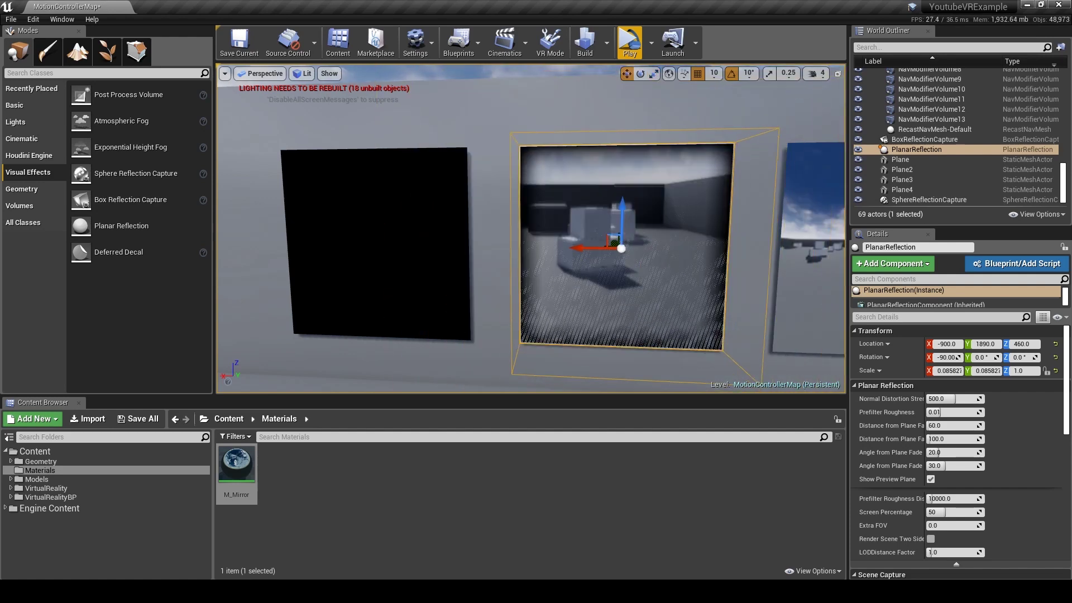
Set the planar reflection's Normal Distortion Strength, Prefilter Roughness and Distance from Plane Fadeout End to 0, and Fadeout Start to about 343
{"action": "mouse_move", "coordinate": [666, 243]}
{"action": "right_mouse_down"}
{"action": "mouse_move", "coordinate": [586, 240]}
{"action": "mouse_move", "coordinate": [666, 242]}
{"action": "right_mouse_up"}
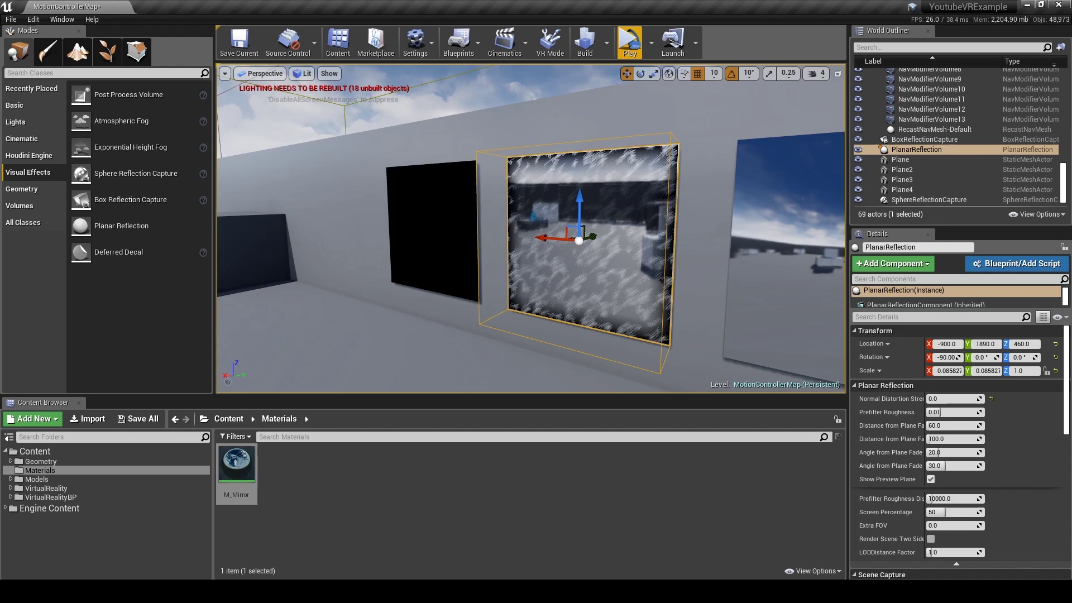
{"action": "right_click_drag", "start_coordinate": [666, 285], "coordinate": [878, 368]}
{"action": "key", "text": "g"}
{"action": "key", "text": "w"}
{"action": "left_click_drag", "start_coordinate": [932, 414], "coordinate": [931, 426]}
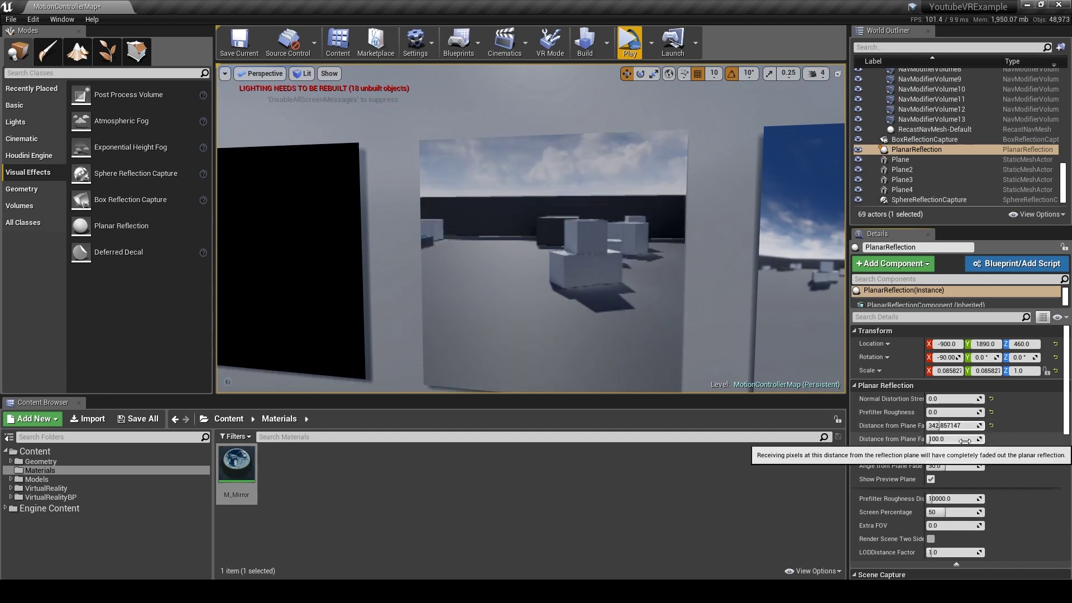
{"action": "right_click_drag", "start_coordinate": [742, 335], "coordinate": [731, 380]}
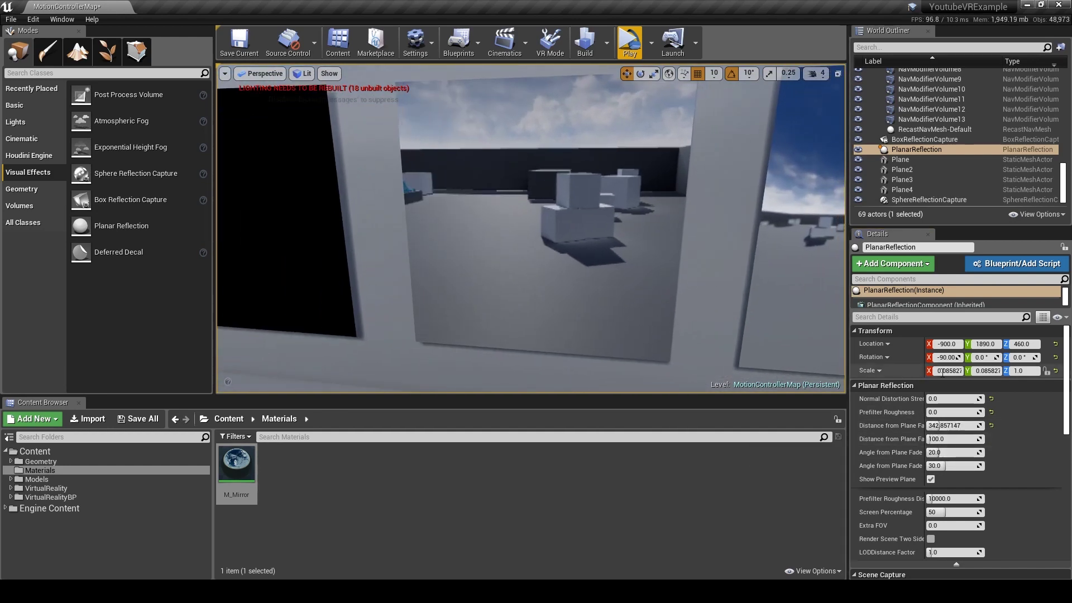
{"action": "left_click_drag", "start_coordinate": [943, 440], "coordinate": [932, 440]}
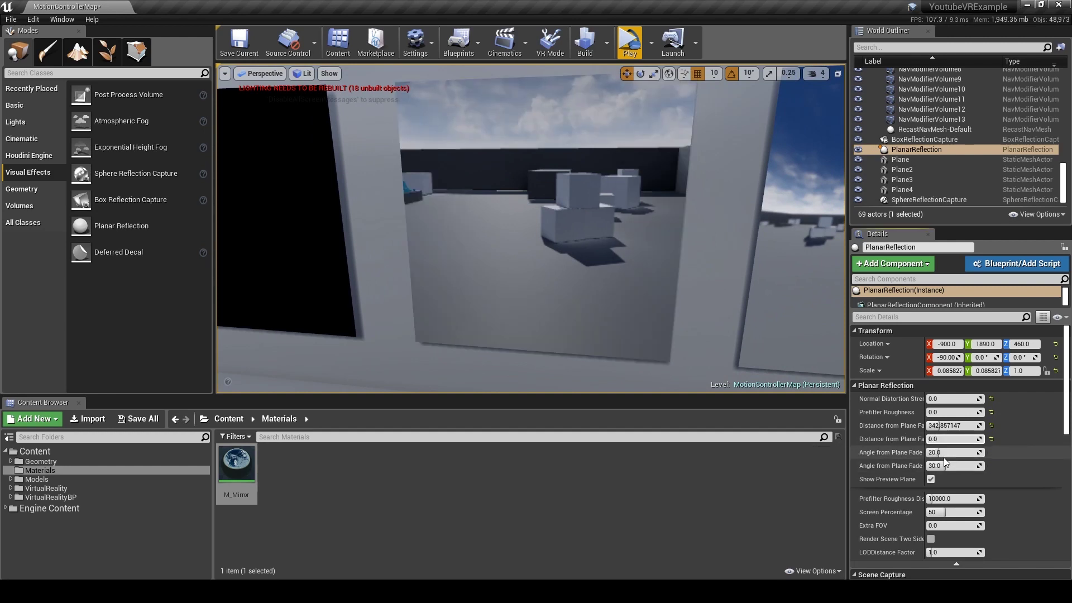
Set the planar reflection's Screen Percentage to 100 and enable Render Scene Two Sided
{"action": "scroll", "coordinate": [1011, 482], "scroll_direction": "down", "scroll_amount": 1}
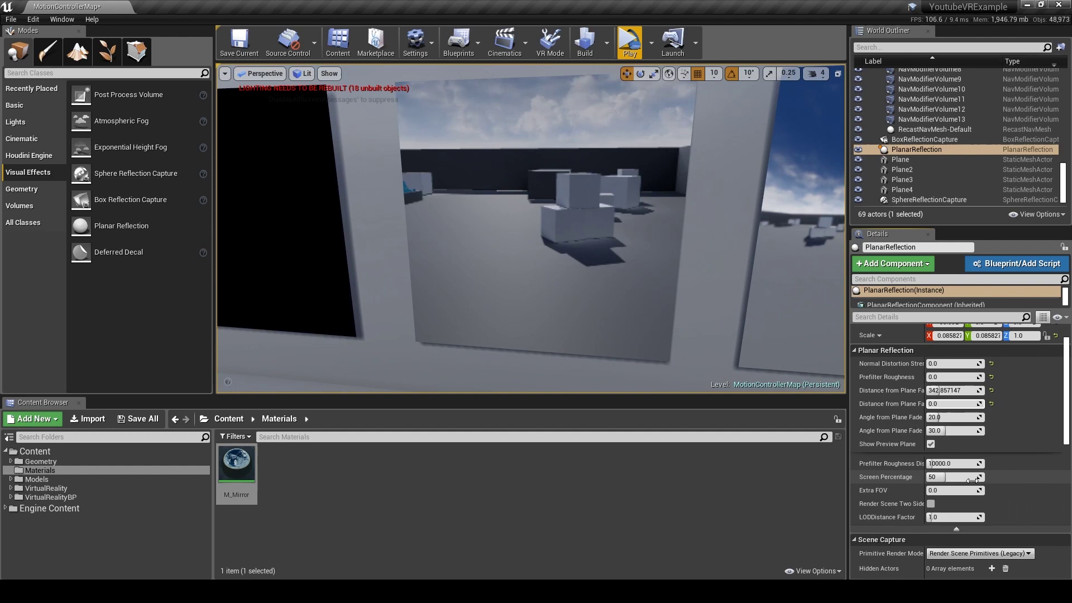
{"action": "left_click_drag", "start_coordinate": [971, 477], "coordinate": [999, 478]}
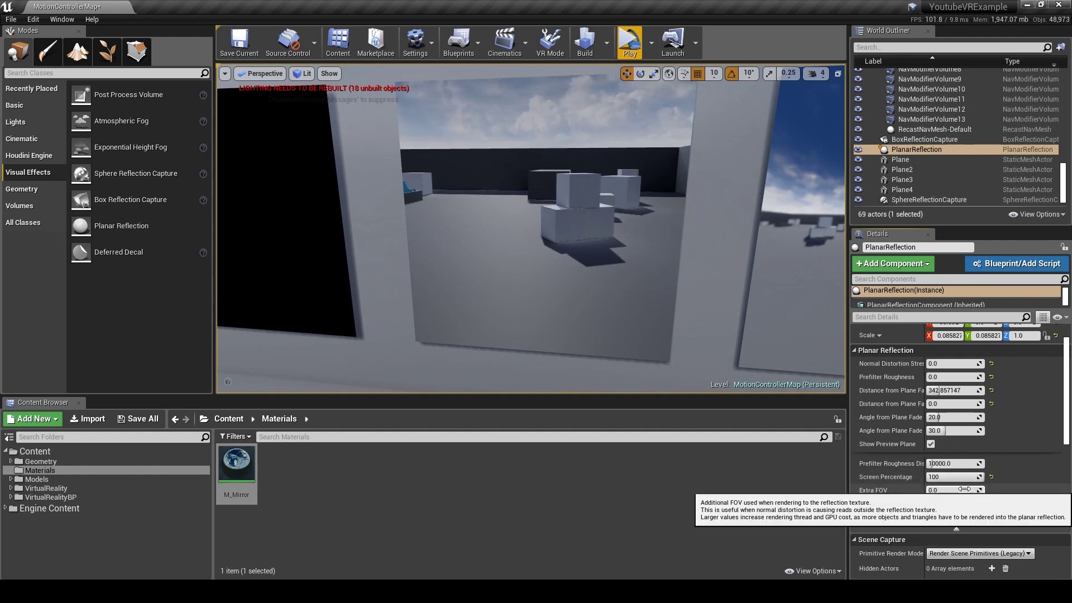
{"action": "left_click", "coordinate": [931, 503]}
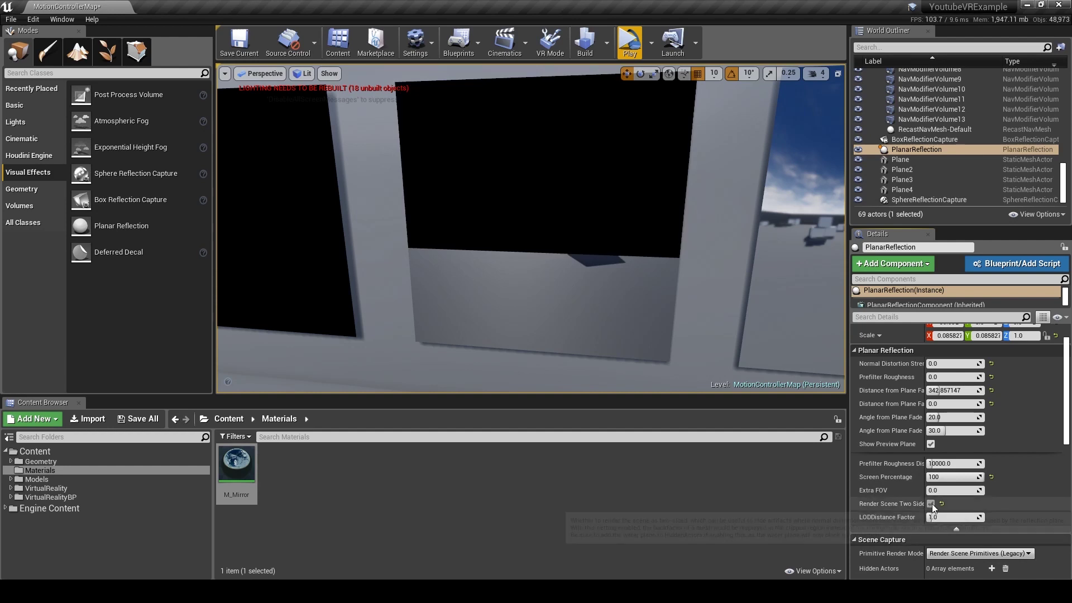
Disable Render Scene Two Sided on the planar reflection and check the mirror's reflection in the viewport
{"action": "left_click", "coordinate": [931, 503]}
{"action": "mouse_move", "coordinate": [530, 228]}
{"action": "right_mouse_down"}
{"action": "mouse_move", "coordinate": [480, 229]}
{"action": "mouse_move", "coordinate": [528, 232]}
{"action": "right_mouse_up"}
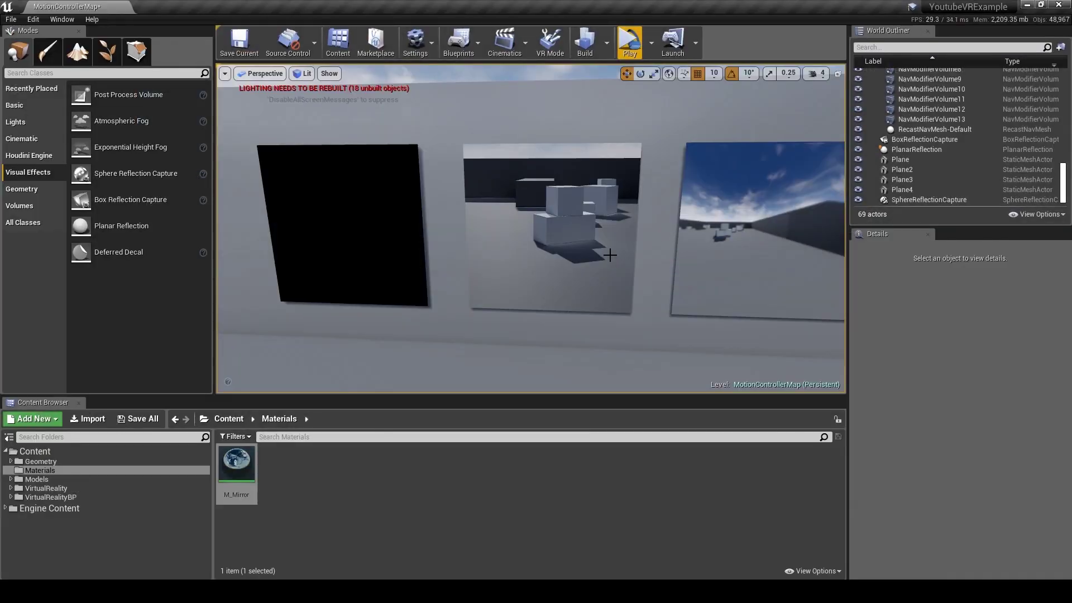
{"action": "right_click_drag", "start_coordinate": [610, 254], "coordinate": [623, 273]}
{"action": "key", "text": "w"}
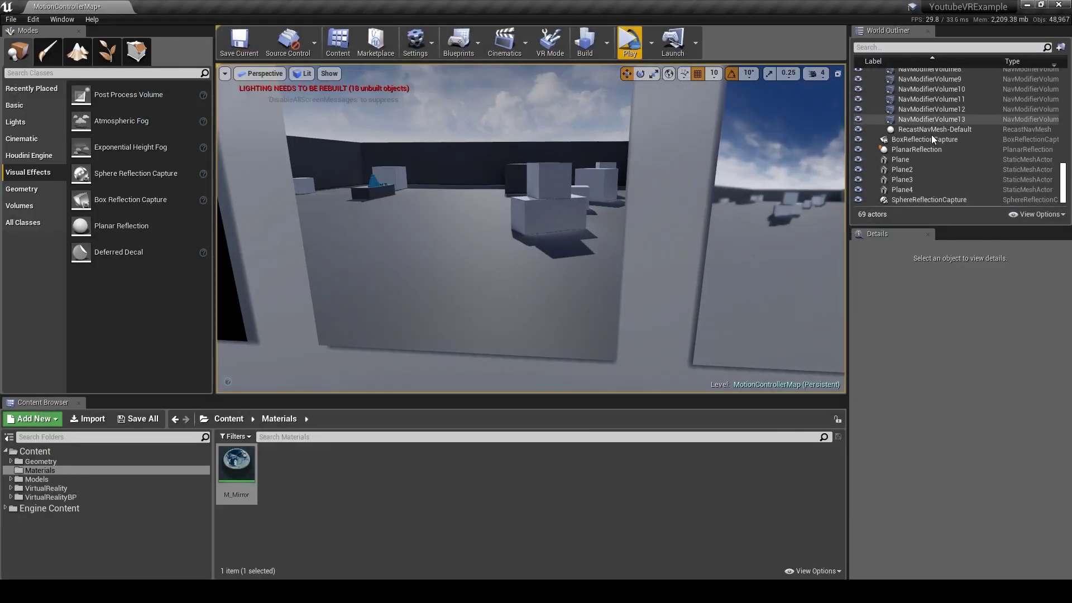
Review the planar reflection's Scene Capture settings and profile a GPU frame to read its rendering cost
{"action": "left_click", "coordinate": [929, 148]}
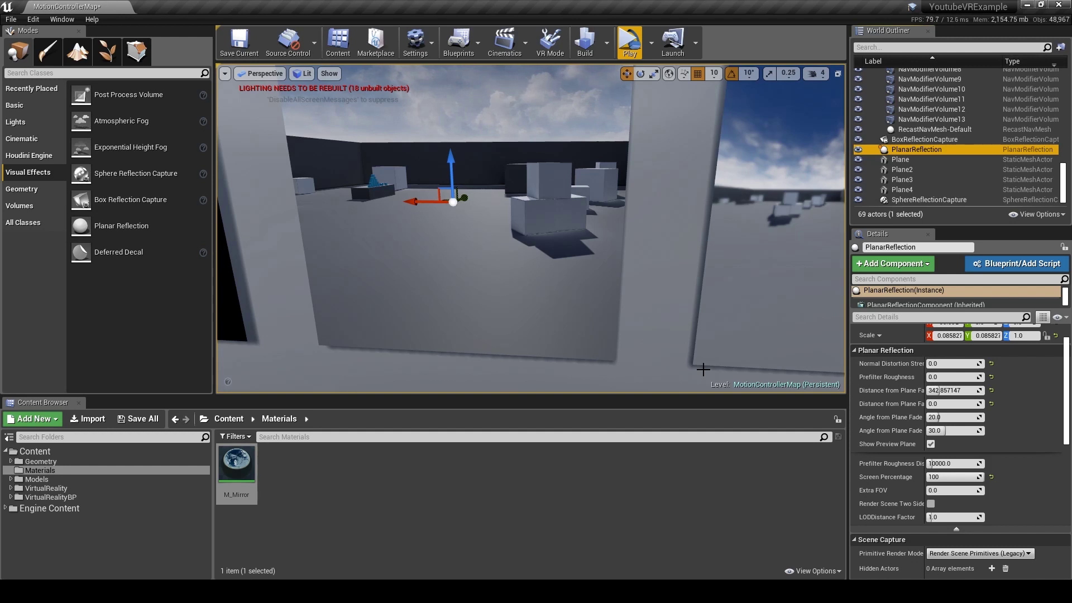
{"action": "scroll", "coordinate": [1004, 470], "scroll_direction": "down", "scroll_amount": 8}
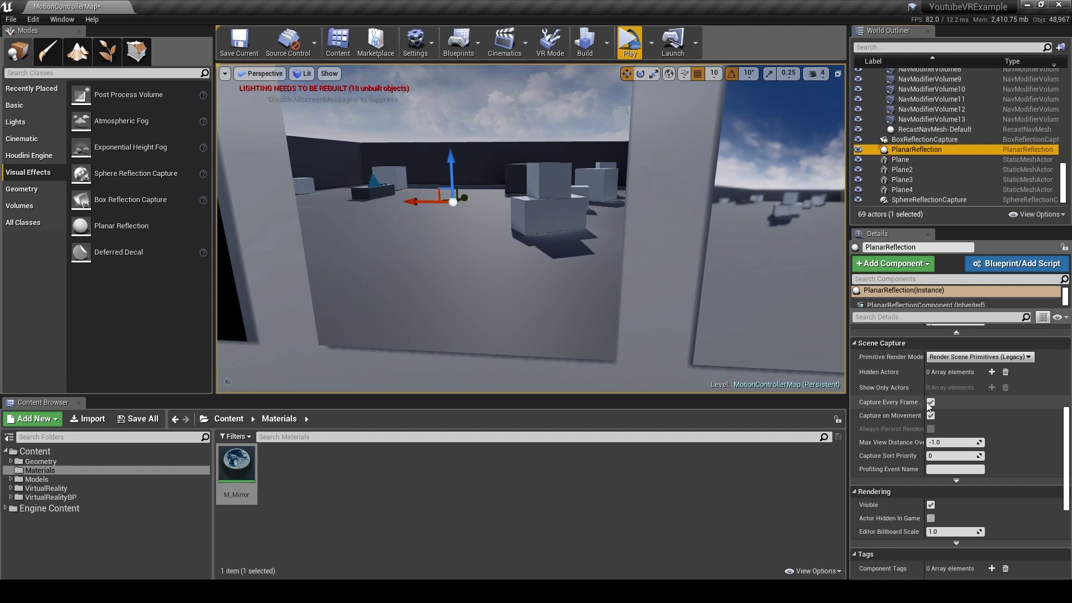
{"action": "right_click_drag", "start_coordinate": [530, 212], "coordinate": [529, 208]}
{"action": "key", "text": "ctrl+shift+comma"}
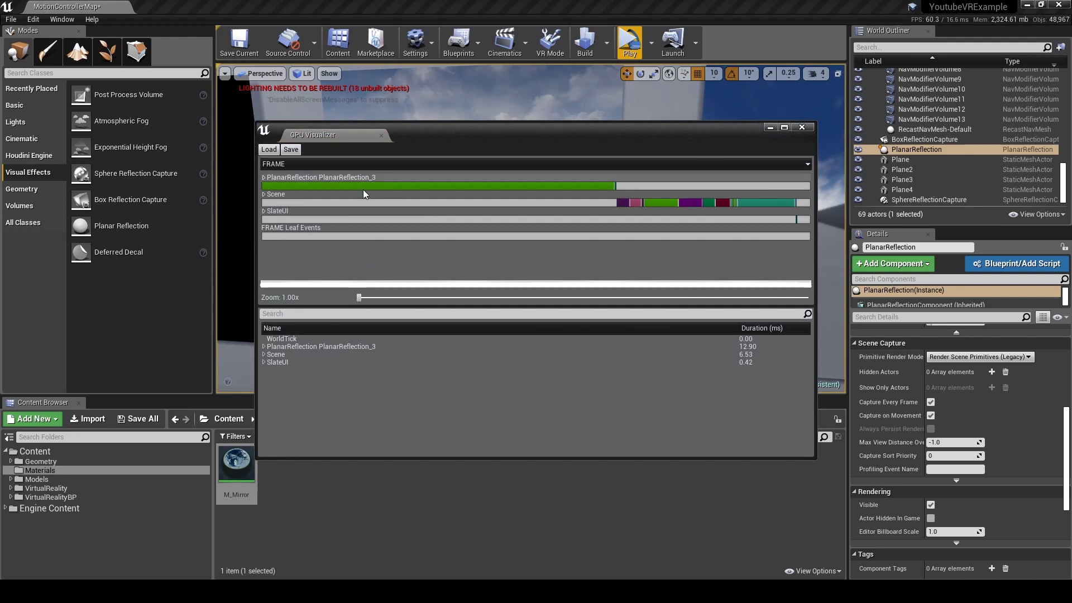
{"action": "mouse_move", "coordinate": [357, 189]}
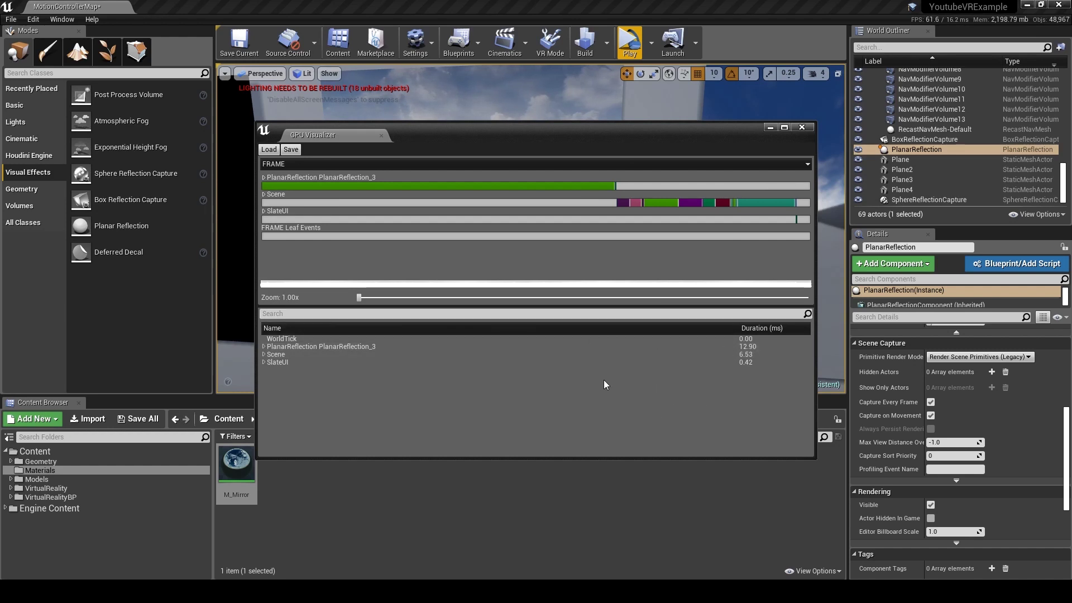
{"action": "left_click", "coordinate": [805, 129]}
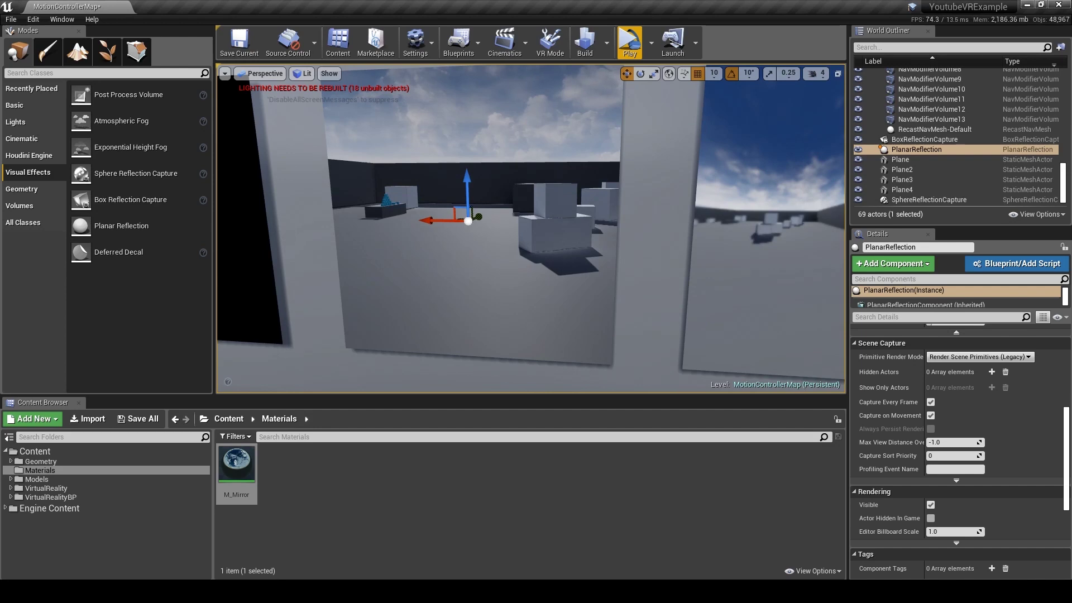
Examine the planar reflection mirror from several distances and angles beside the other mirrors
{"action": "key", "text": "w"}
{"action": "mouse_move", "coordinate": [531, 228]}
{"action": "right_mouse_down"}
{"action": "mouse_move", "coordinate": [559, 226]}
{"action": "mouse_move", "coordinate": [491, 217]}
{"action": "mouse_move", "coordinate": [516, 206]}
{"action": "mouse_move", "coordinate": [480, 220]}
{"action": "mouse_move", "coordinate": [513, 234]}
{"action": "right_mouse_up"}
{"action": "key", "text": "d"}
{"action": "key", "text": "s"}
{"action": "key", "text": "a"}
{"action": "key", "text": "s"}
{"action": "key", "text": "a"}
{"action": "key", "text": "w"}
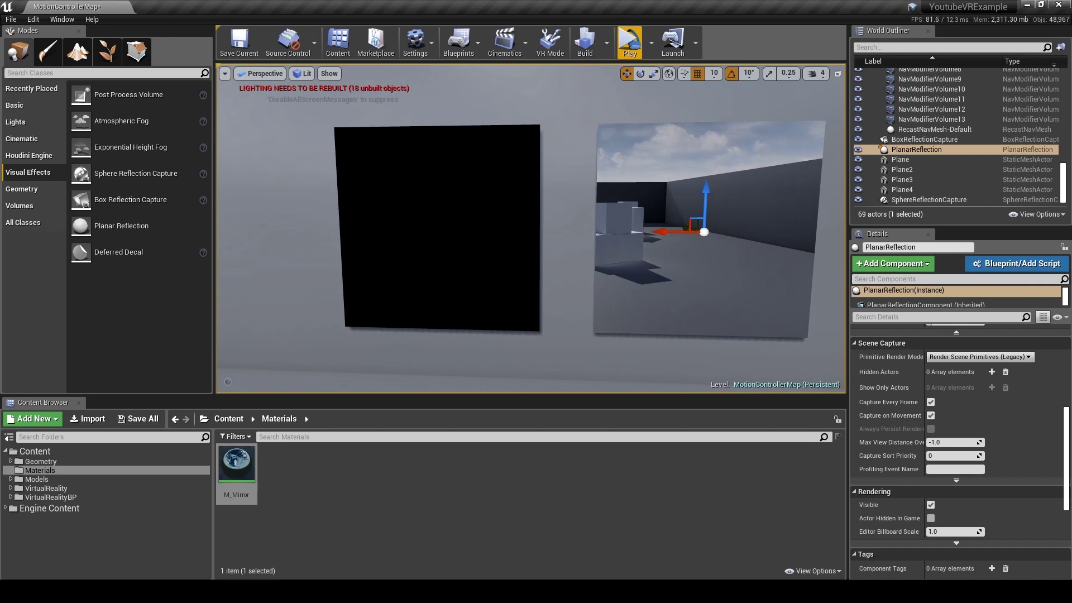
{"action": "right_click_drag", "start_coordinate": [607, 308], "coordinate": [659, 296]}
{"action": "key", "text": "w"}
{"action": "key", "text": "s"}
{"action": "right_click_drag", "start_coordinate": [694, 256], "coordinate": [681, 282]}
{"action": "key", "text": "w"}
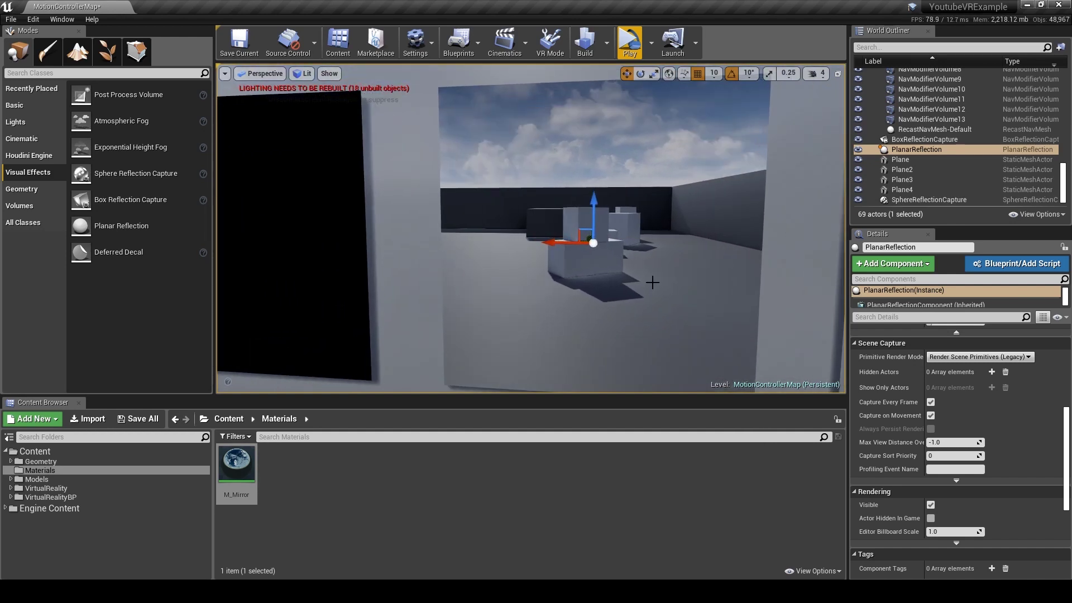
Find the Scene Capture Cube actor and place one at the centre of the black mirror
{"action": "right_click_drag", "start_coordinate": [558, 289], "coordinate": [491, 290]}
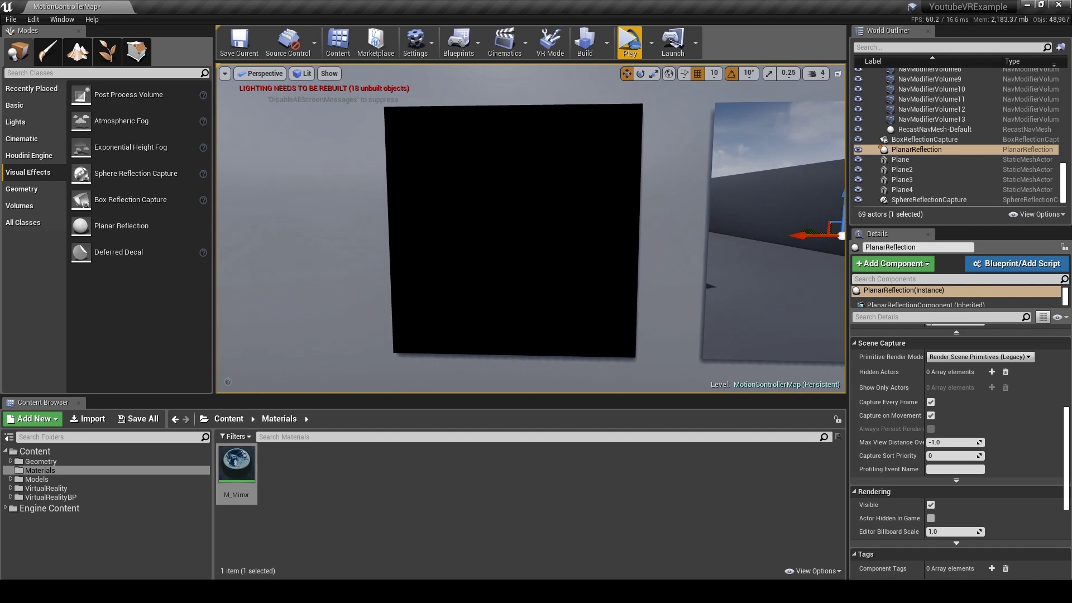
{"action": "left_click", "coordinate": [343, 518]}
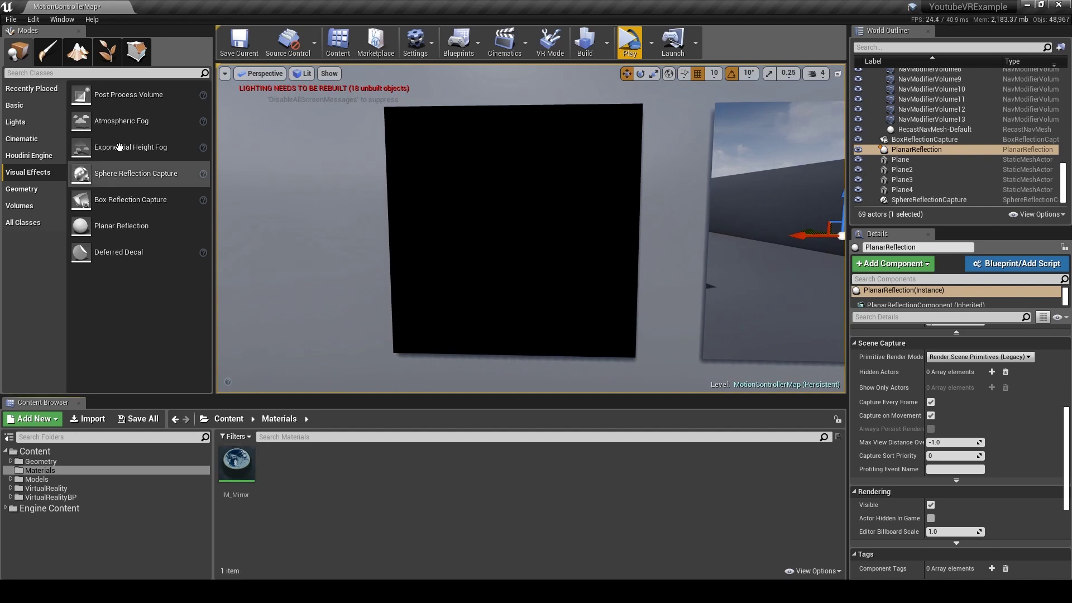
{"action": "left_click", "coordinate": [159, 74]}
{"action": "type", "text": "cub"}
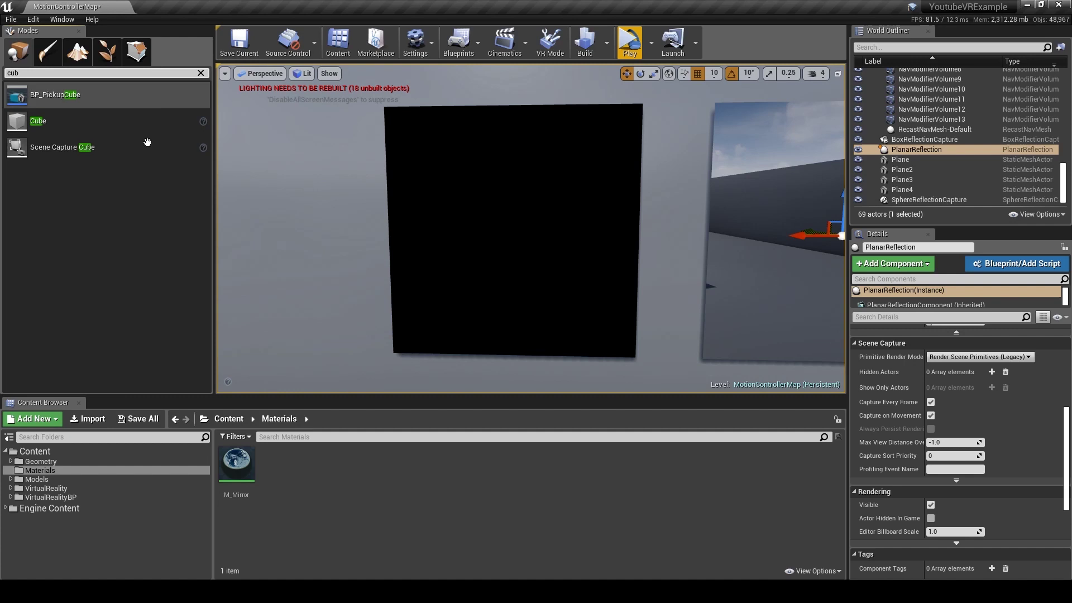
{"action": "left_click_drag", "start_coordinate": [70, 149], "coordinate": [505, 232]}
Rotate the scene capture cube -90° about Z and centre it on the black mirror at X -470
{"action": "right_click_drag", "start_coordinate": [505, 232], "coordinate": [447, 232]}
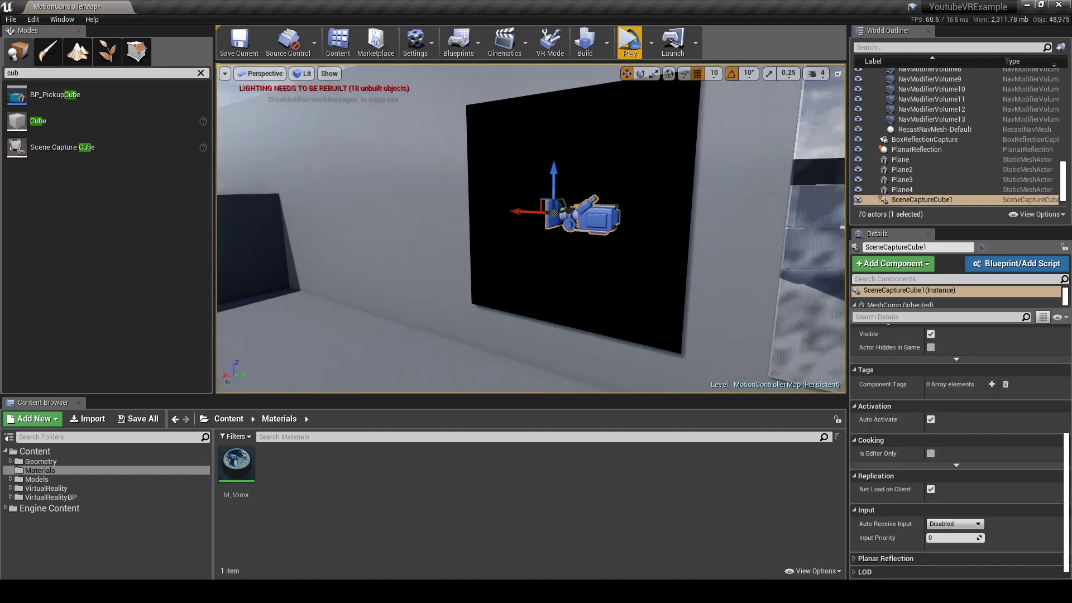
{"action": "key", "text": "e"}
{"action": "left_click_drag", "start_coordinate": [522, 219], "coordinate": [597, 218]}
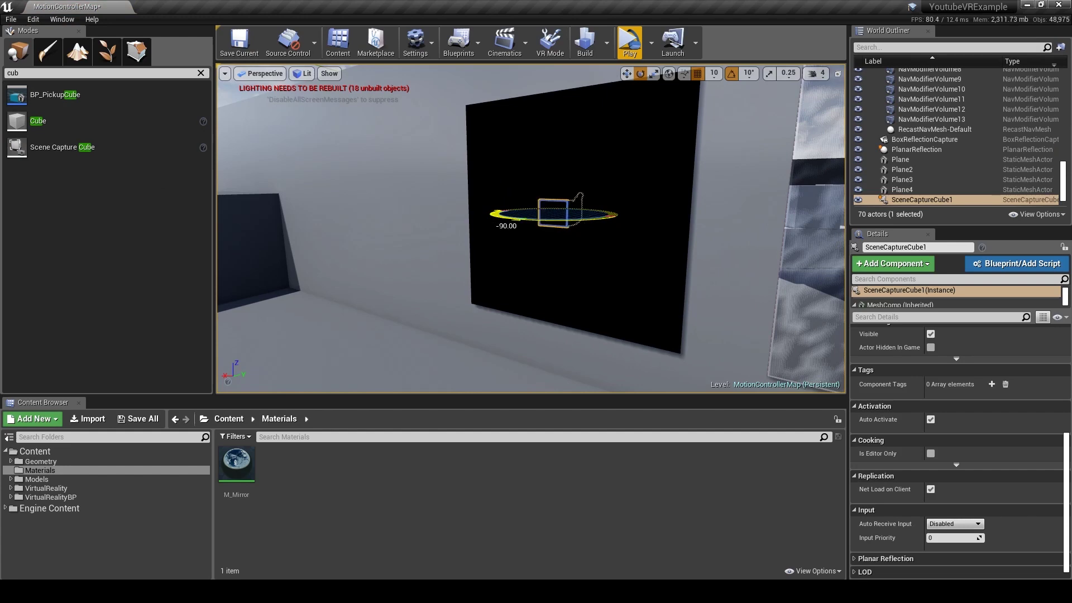
{"action": "key", "text": "w"}
{"action": "key", "text": "a"}
{"action": "right_click_drag", "start_coordinate": [494, 230], "coordinate": [544, 226]}
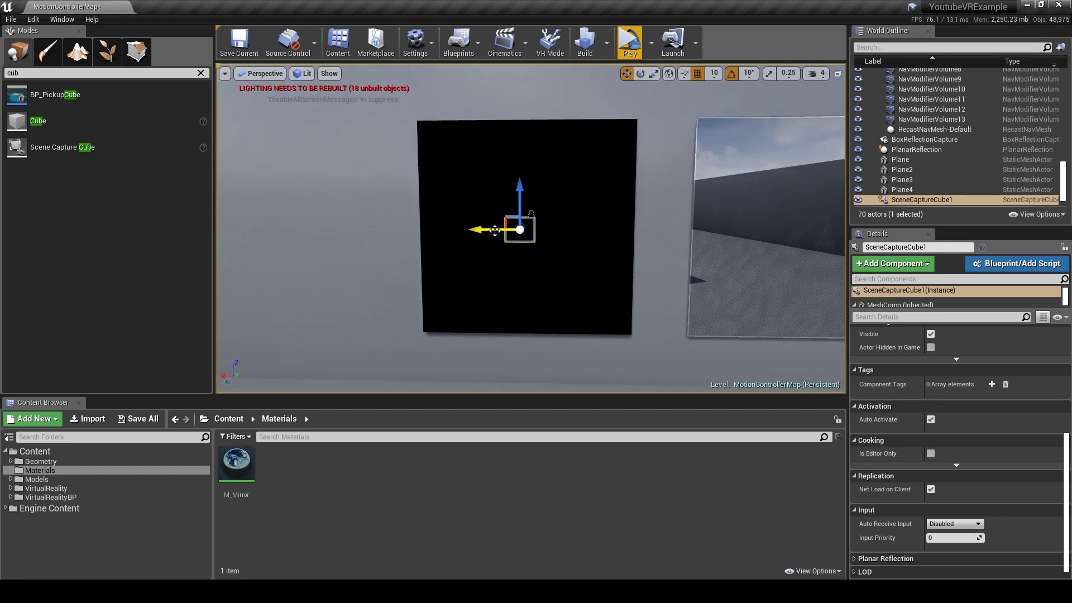
{"action": "left_click_drag", "start_coordinate": [494, 230], "coordinate": [501, 230]}
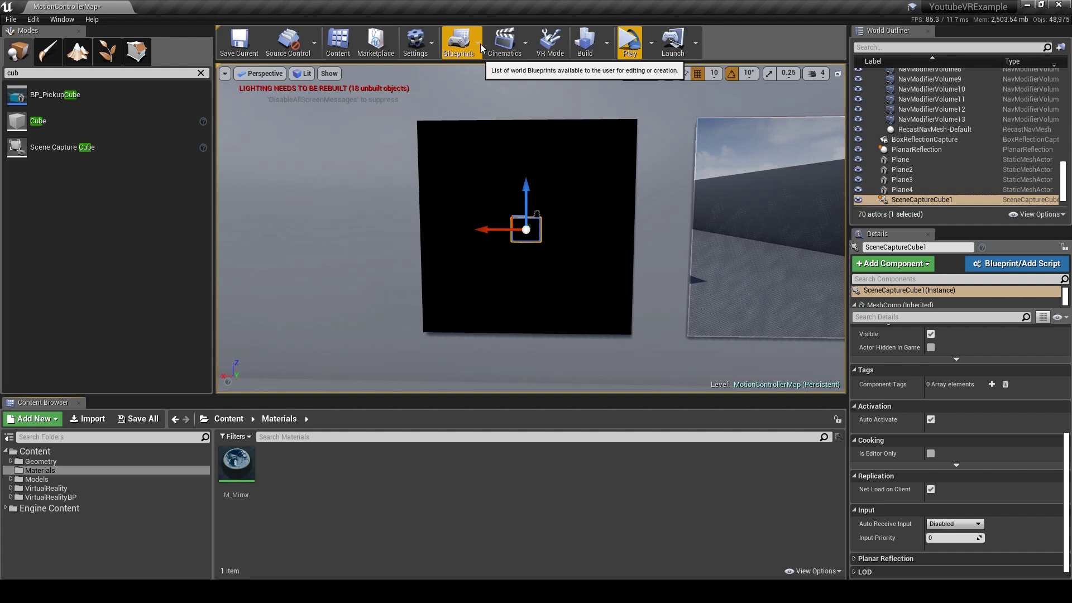
Create a Cube Render Target named CR_Mirror in the Materials folder
{"action": "right_click", "coordinate": [317, 476]}
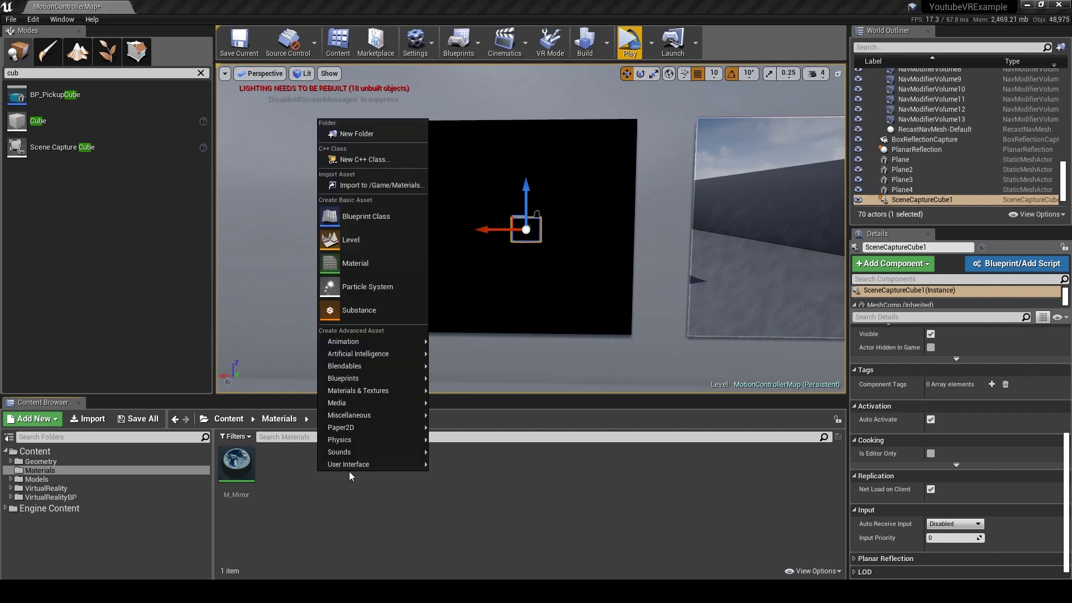
{"action": "right_click", "coordinate": [358, 485]}
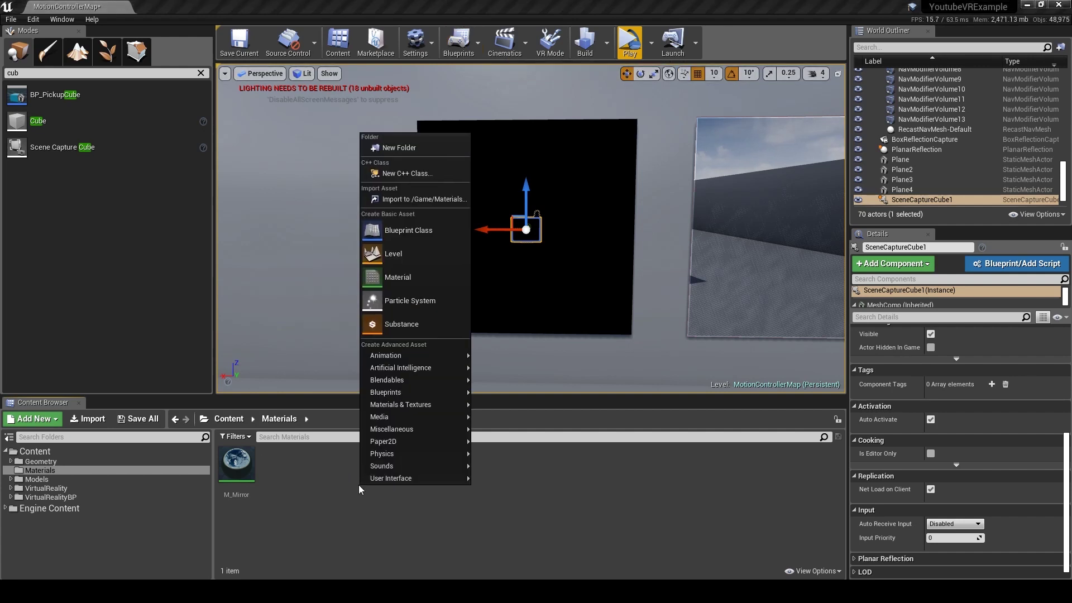
{"action": "mouse_move", "coordinate": [407, 407]}
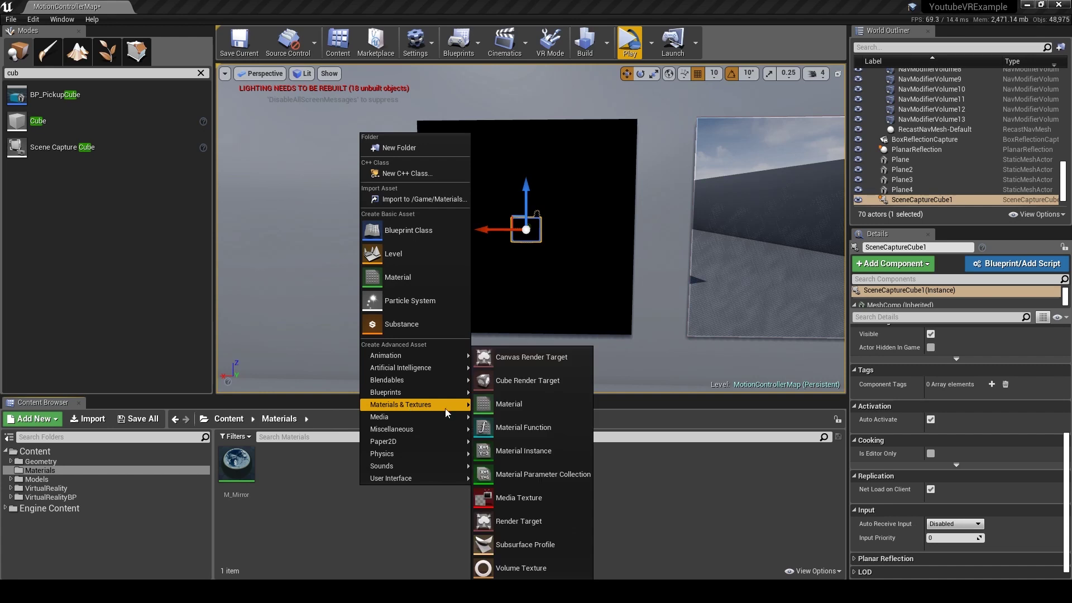
{"action": "left_click", "coordinate": [553, 381]}
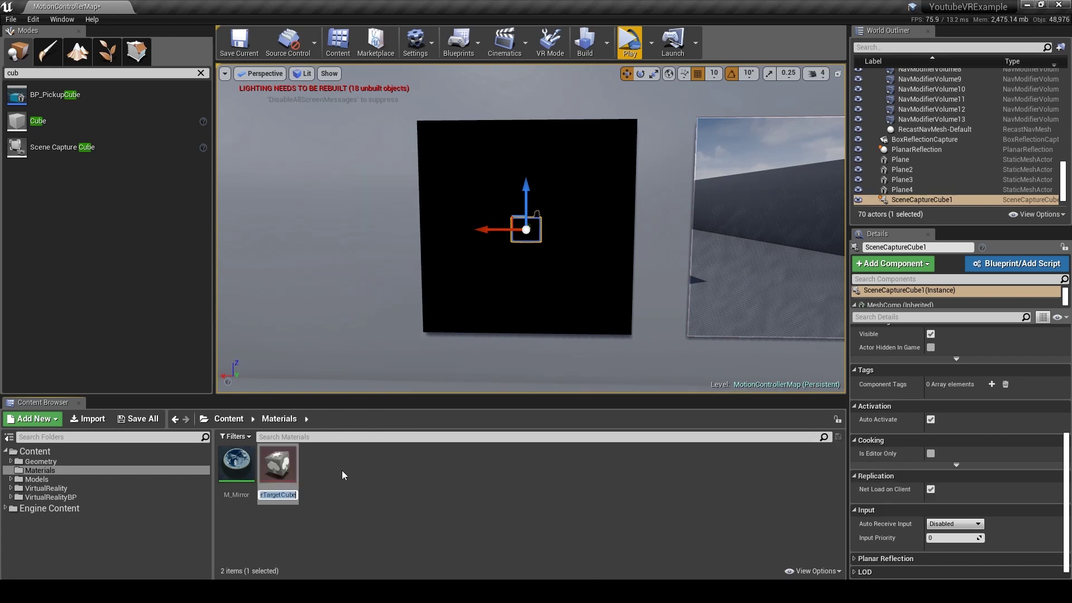
{"action": "type", "text": "CR_Mirror"}
{"action": "key", "text": "Return"}
Set the Size X of the CR_Mirror render target to 1024, then save and close it
{"action": "double_click", "coordinate": [255, 486]}
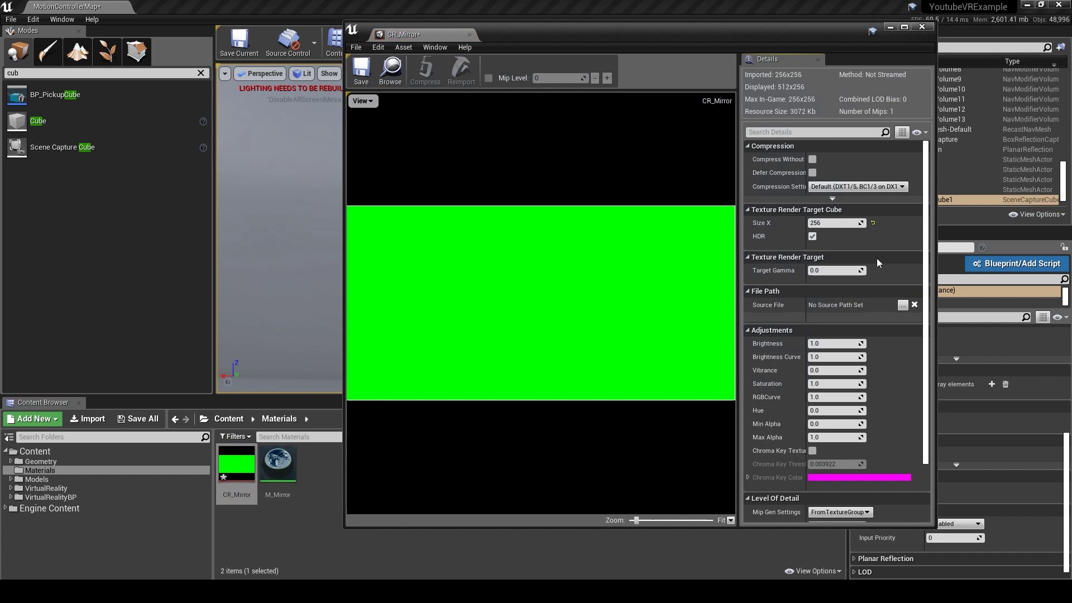
{"action": "left_click", "coordinate": [842, 223]}
{"action": "type", "text": "1024"}
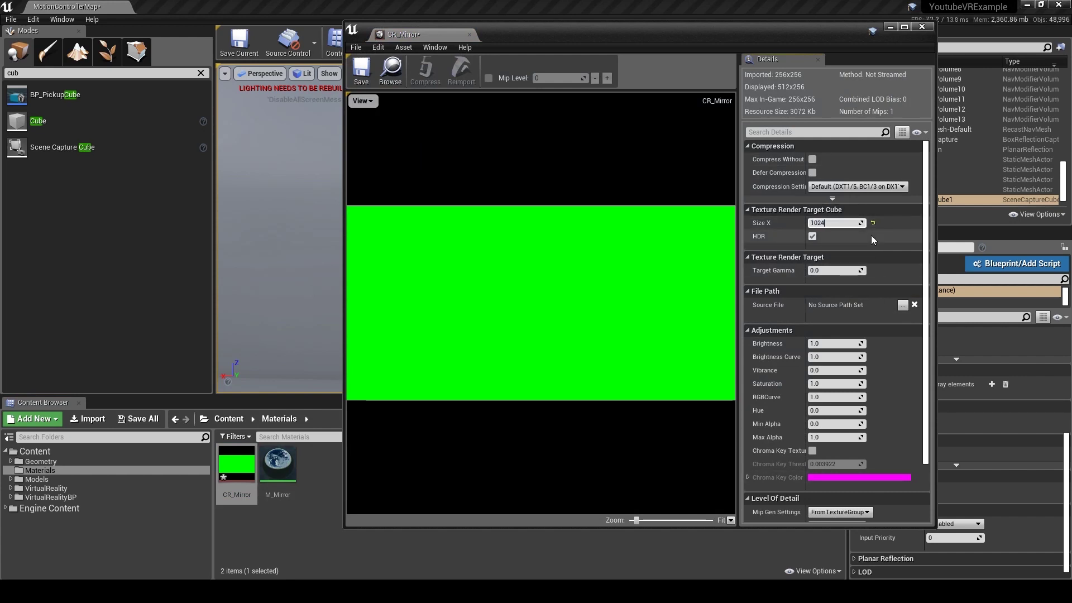
{"action": "key", "text": "Return"}
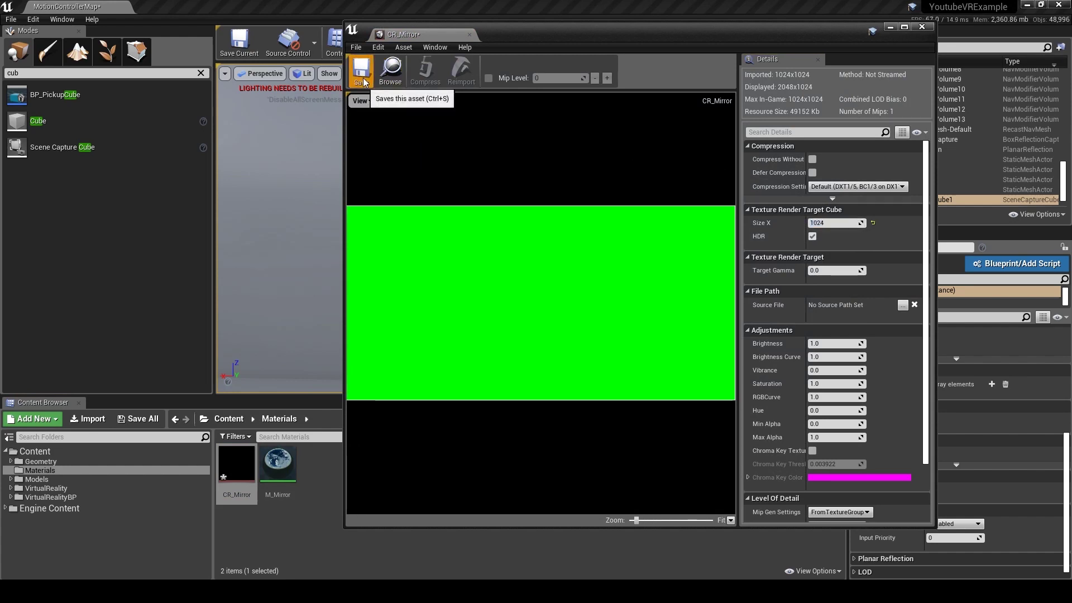
{"action": "left_click", "coordinate": [360, 68]}
{"action": "left_click", "coordinate": [469, 35]}
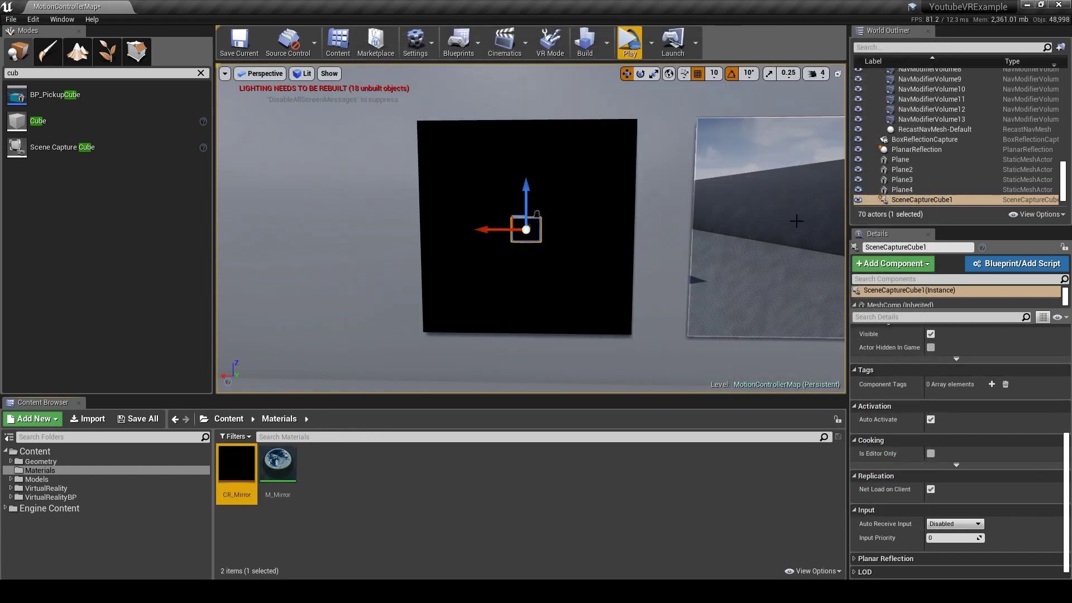
Assign CR_Mirror as the Texture Target of the scene capture cube
{"action": "scroll", "coordinate": [922, 517], "scroll_direction": "up", "scroll_amount": 5}
{"action": "scroll", "coordinate": [922, 508], "scroll_direction": "up", "scroll_amount": 2}
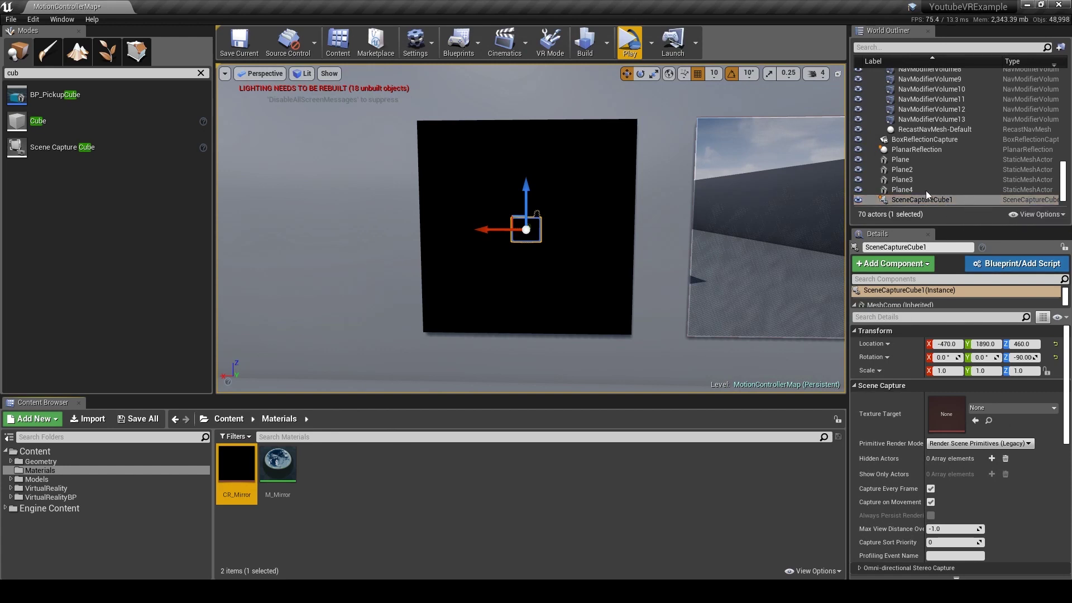
{"action": "left_click_drag", "start_coordinate": [237, 463], "coordinate": [942, 440]}
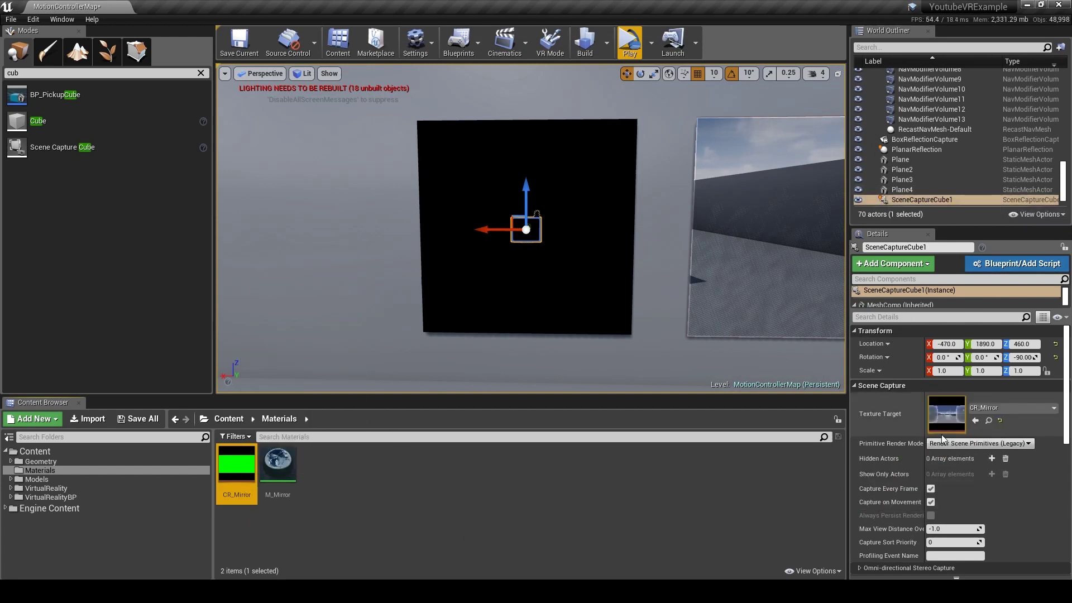
{"action": "left_click", "coordinate": [387, 532]}
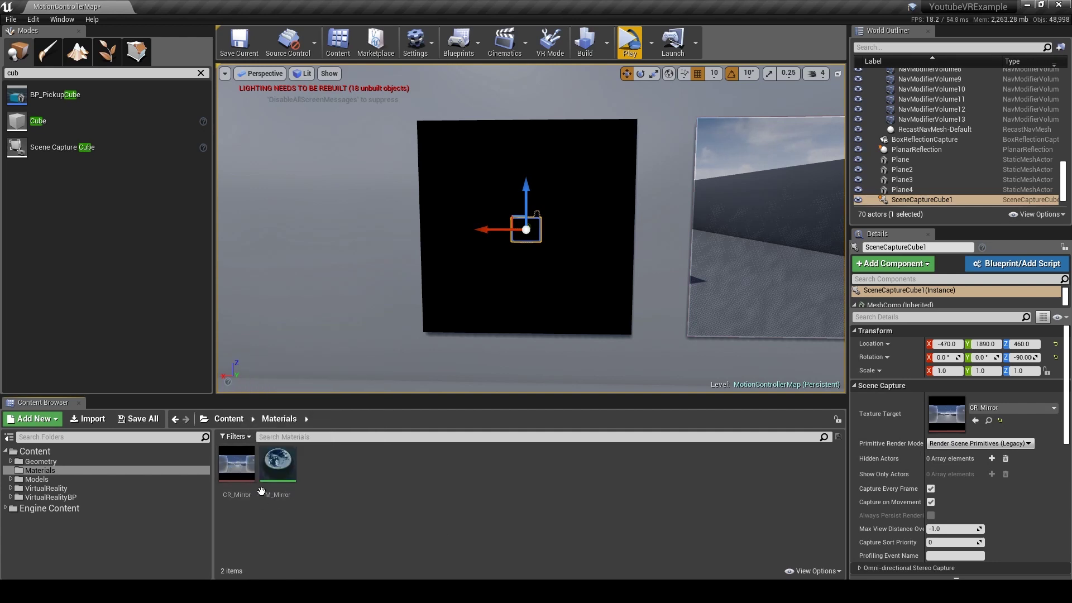
Create a new material named M_CameraMirror in the Materials folder
{"action": "right_click", "coordinate": [327, 487]}
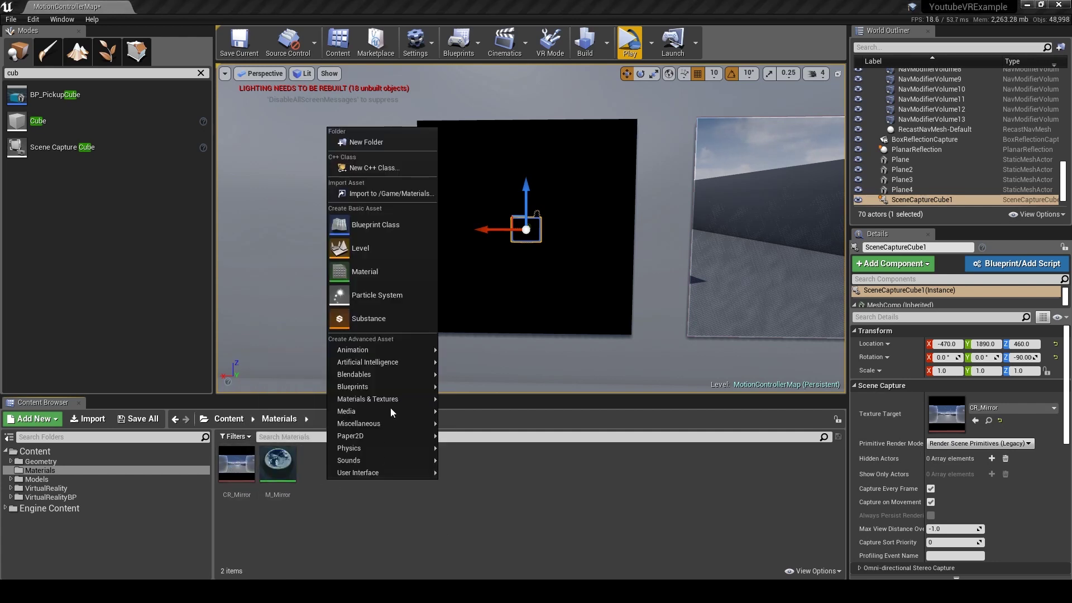
{"action": "left_click", "coordinate": [386, 270]}
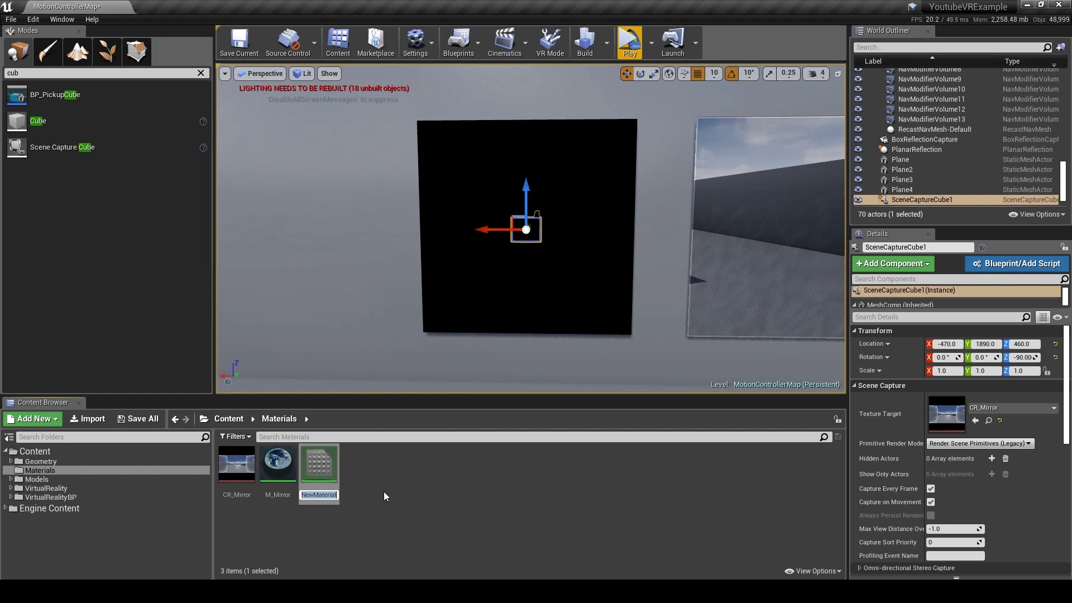
{"action": "type", "text": "Mirr"}
{"action": "key", "text": "BackSpace"}
{"action": "key", "text": "BackSpace"}
{"action": "key", "text": "BackSpace"}
{"action": "key", "text": "BackSpace"}
{"action": "type", "text": "M_CameraMirror"}
{"action": "key", "text": "Return"}
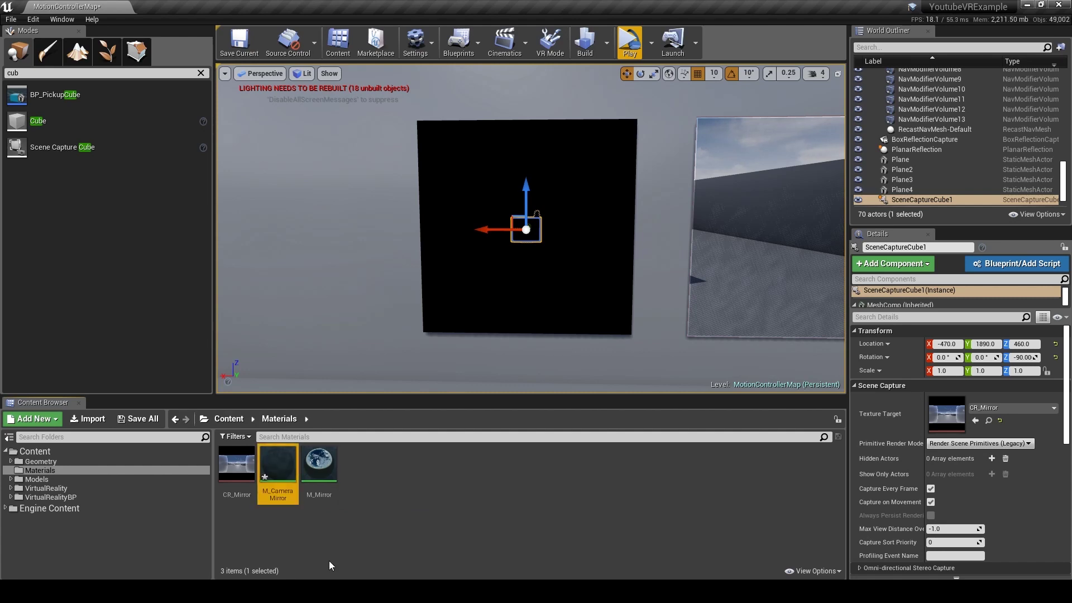
Add CR_Mirror as a Texture Sample in the M_CameraMirror graph and connect its RGB output to Emissive Color
{"action": "double_click", "coordinate": [278, 466]}
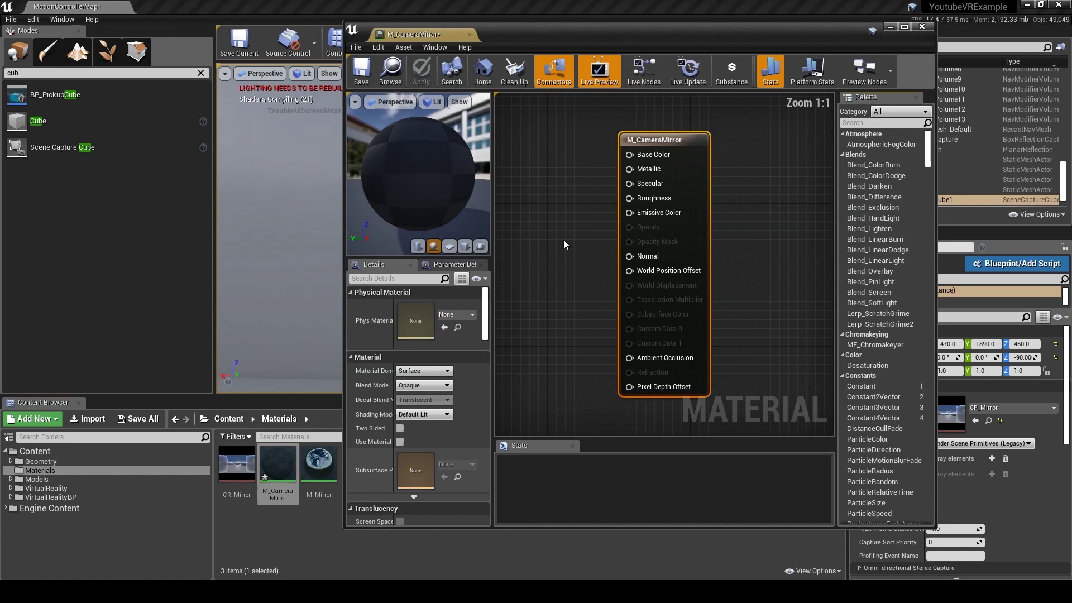
{"action": "left_click_drag", "start_coordinate": [616, 37], "coordinate": [732, 42]}
{"action": "left_click_drag", "start_coordinate": [235, 466], "coordinate": [667, 273]}
{"action": "right_click_drag", "start_coordinate": [719, 273], "coordinate": [848, 278]}
{"action": "left_click_drag", "start_coordinate": [848, 279], "coordinate": [881, 226]}
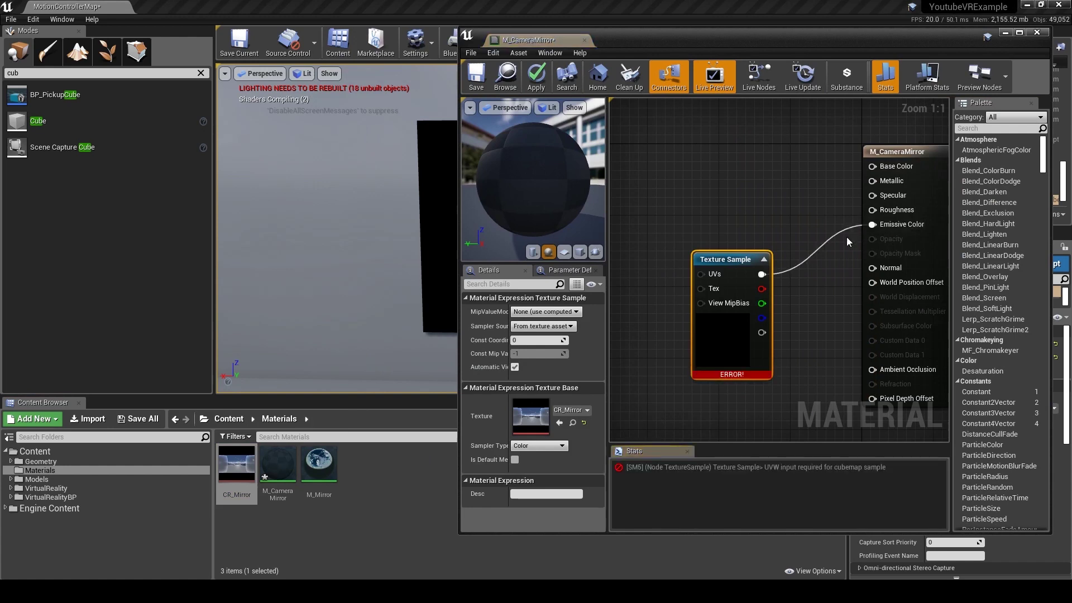
{"action": "left_click_drag", "start_coordinate": [726, 259], "coordinate": [760, 232]}
Add a ReflectionVectorWS node ahead of the Texture Sample in the M_CameraMirror graph
{"action": "right_click_drag", "start_coordinate": [691, 248], "coordinate": [819, 259]}
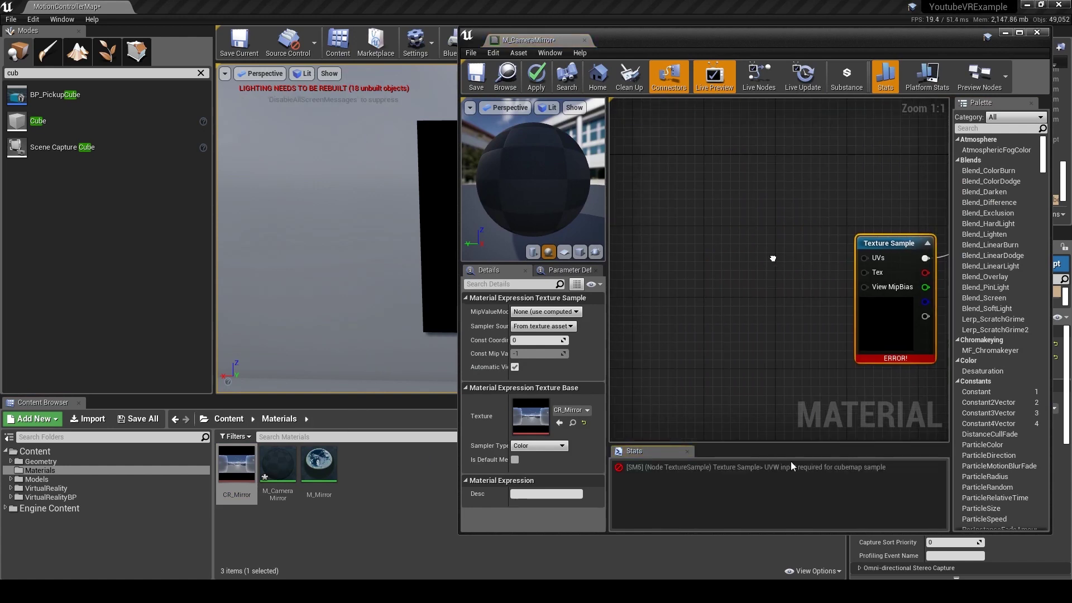
{"action": "right_click", "coordinate": [698, 251]}
{"action": "type", "text": "ref"}
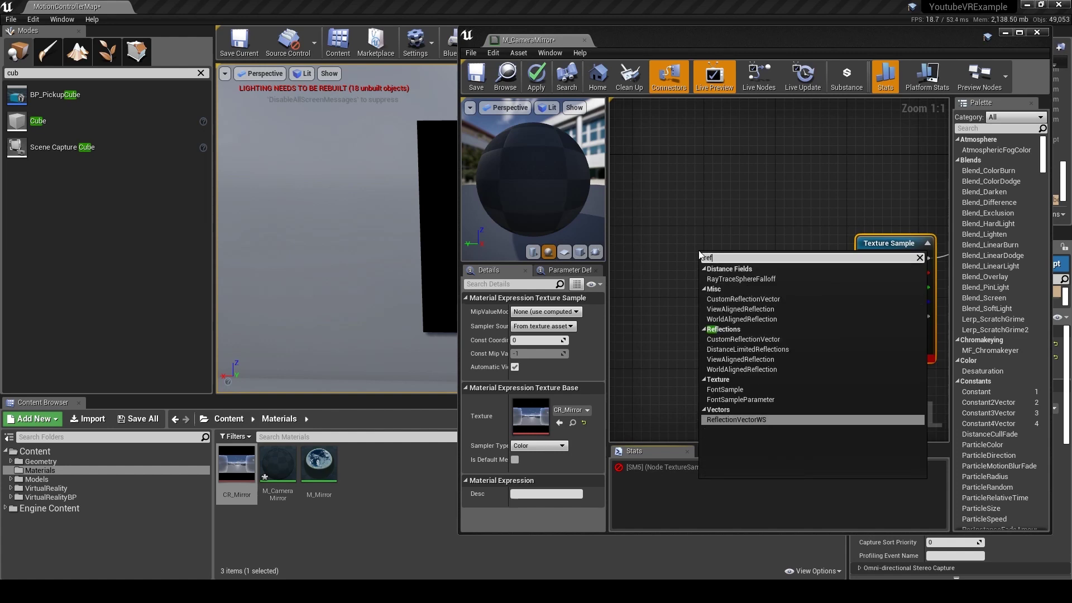
{"action": "key", "text": "Return"}
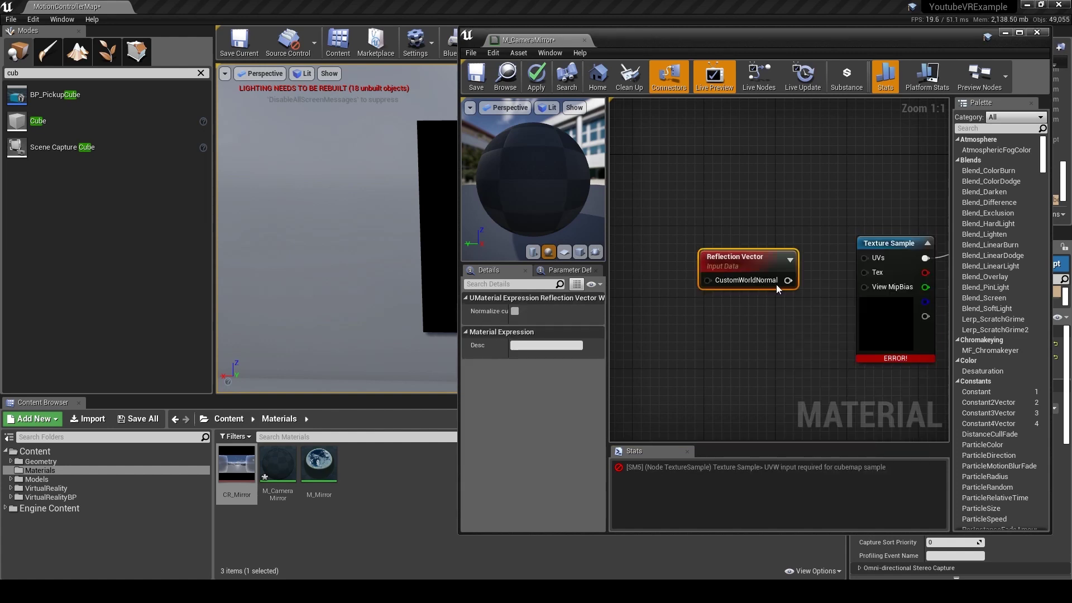
Connect the Reflection Vector output to the Texture Sample's UVs input, and apply and save the M_CameraMirror material
{"action": "left_click_drag", "start_coordinate": [788, 280], "coordinate": [864, 258]}
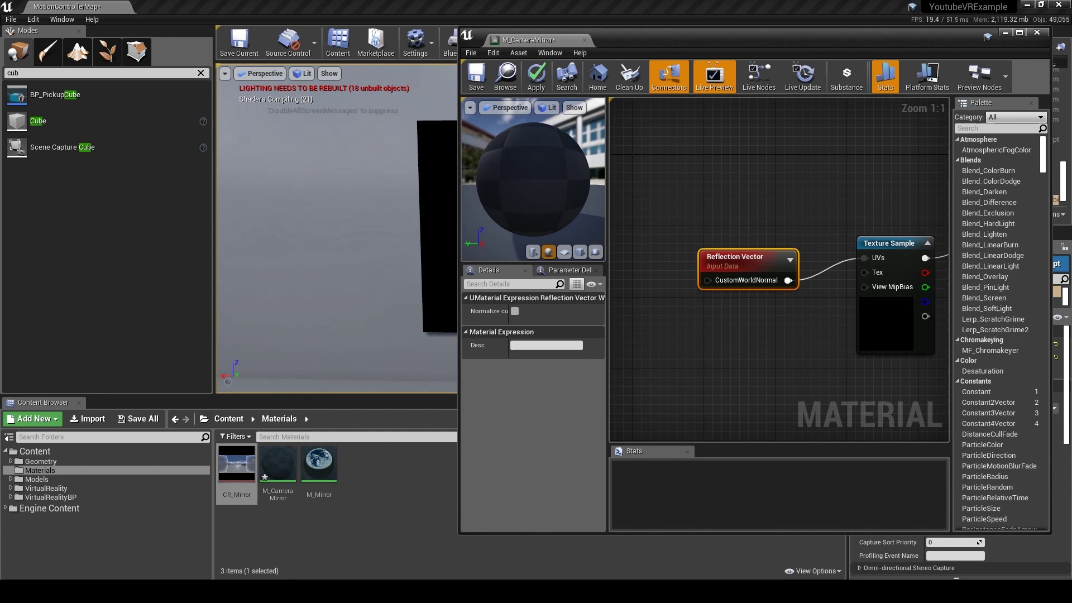
{"action": "right_click_drag", "start_coordinate": [815, 213], "coordinate": [722, 197]}
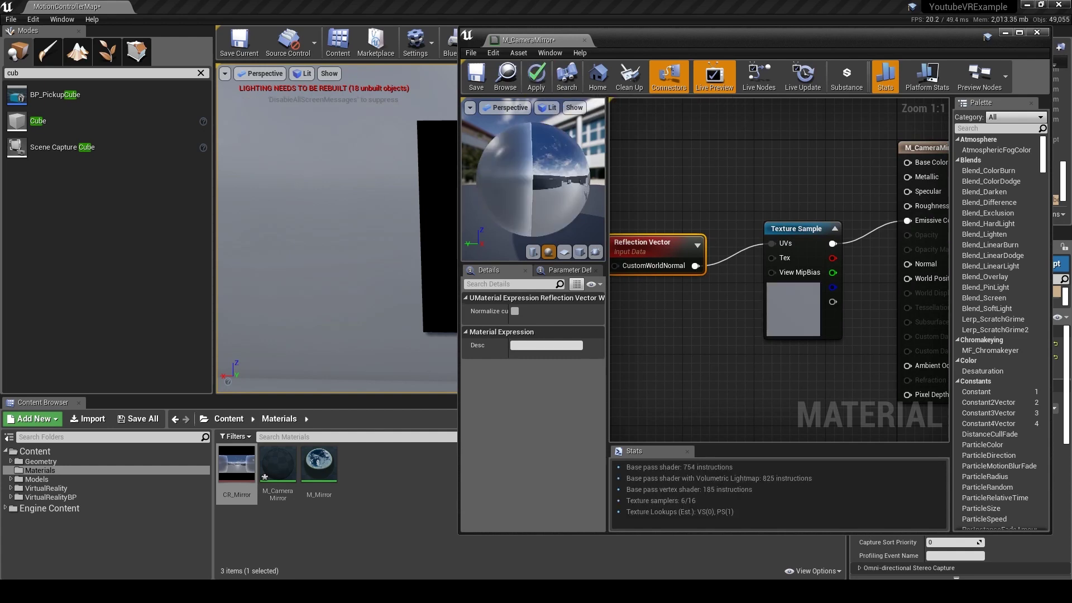
{"action": "left_click_drag", "start_coordinate": [533, 179], "coordinate": [588, 179]}
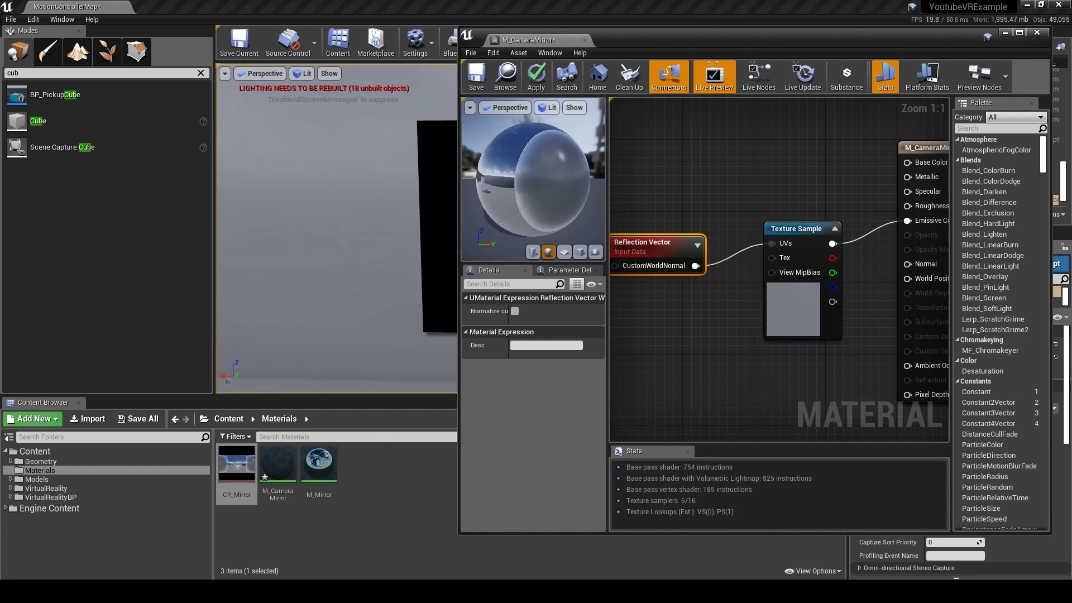
{"action": "left_click", "coordinate": [535, 77]}
{"action": "key", "text": "ctrl+s"}
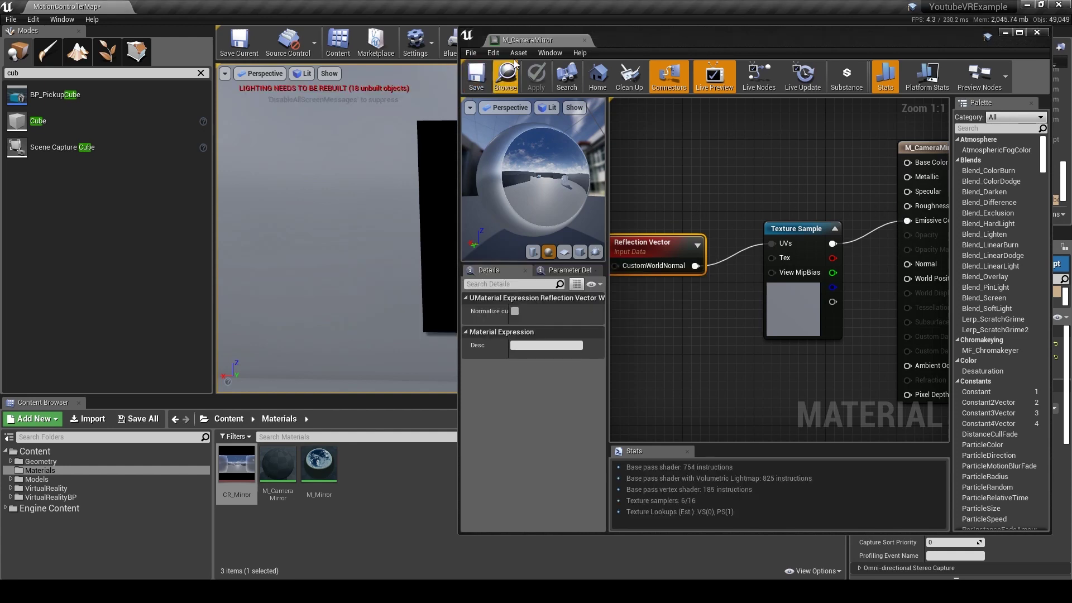
{"action": "left_click", "coordinate": [585, 40]}
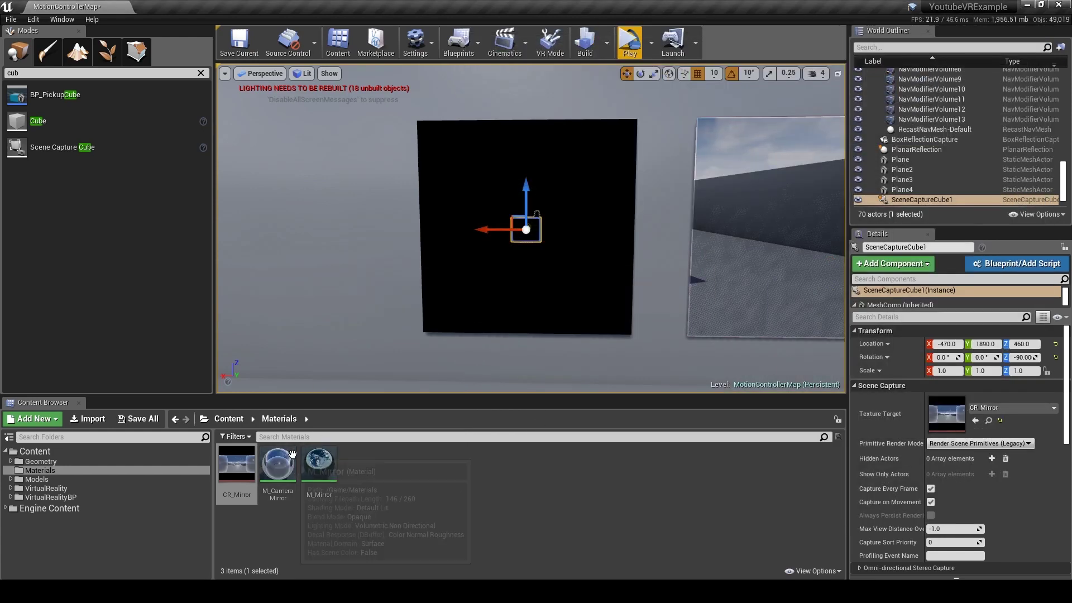
Apply the M_CameraMirror material to the black wall plane behind the scene capture cube
{"action": "left_click_drag", "start_coordinate": [278, 462], "coordinate": [432, 325]}
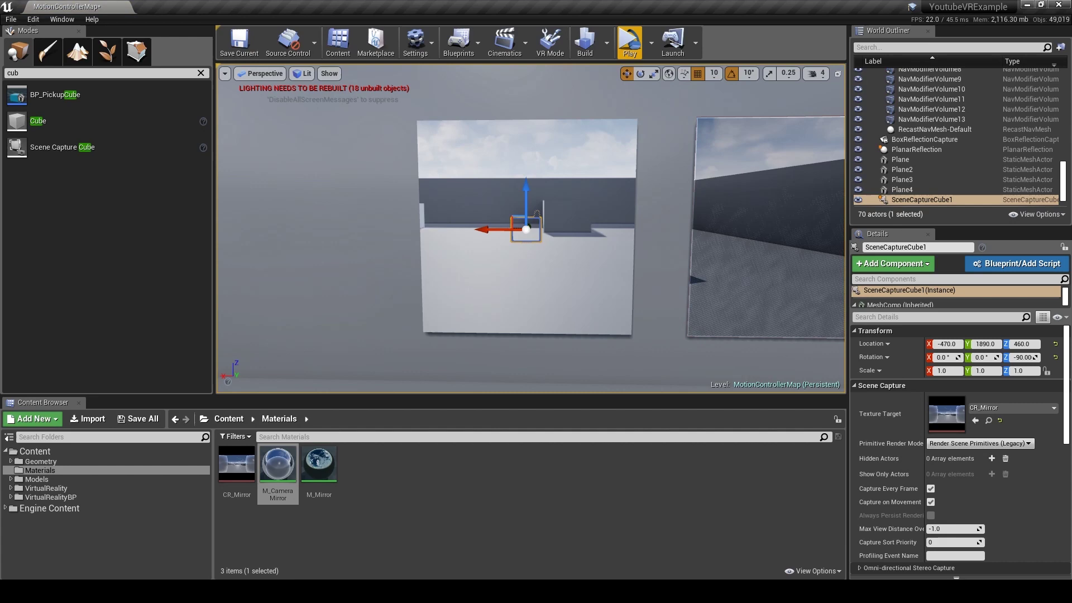
{"action": "mouse_move", "coordinate": [530, 228]}
{"action": "right_mouse_down"}
{"action": "mouse_move", "coordinate": [630, 215]}
{"action": "mouse_move", "coordinate": [491, 201]}
{"action": "mouse_move", "coordinate": [574, 211]}
{"action": "mouse_move", "coordinate": [541, 210]}
{"action": "right_mouse_up"}
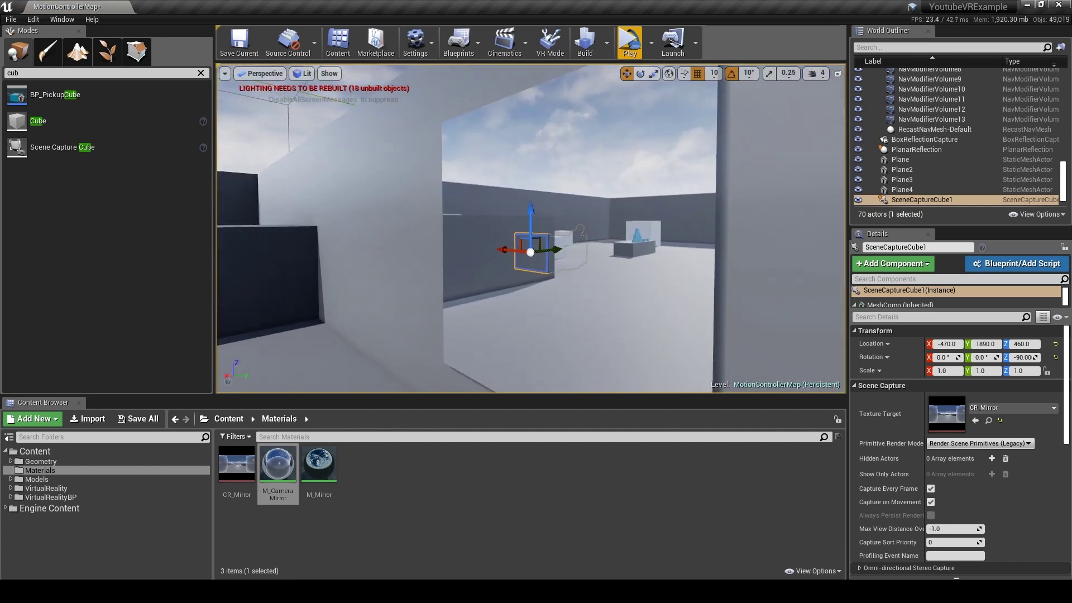
{"action": "right_click_drag", "start_coordinate": [531, 252], "coordinate": [530, 251]}
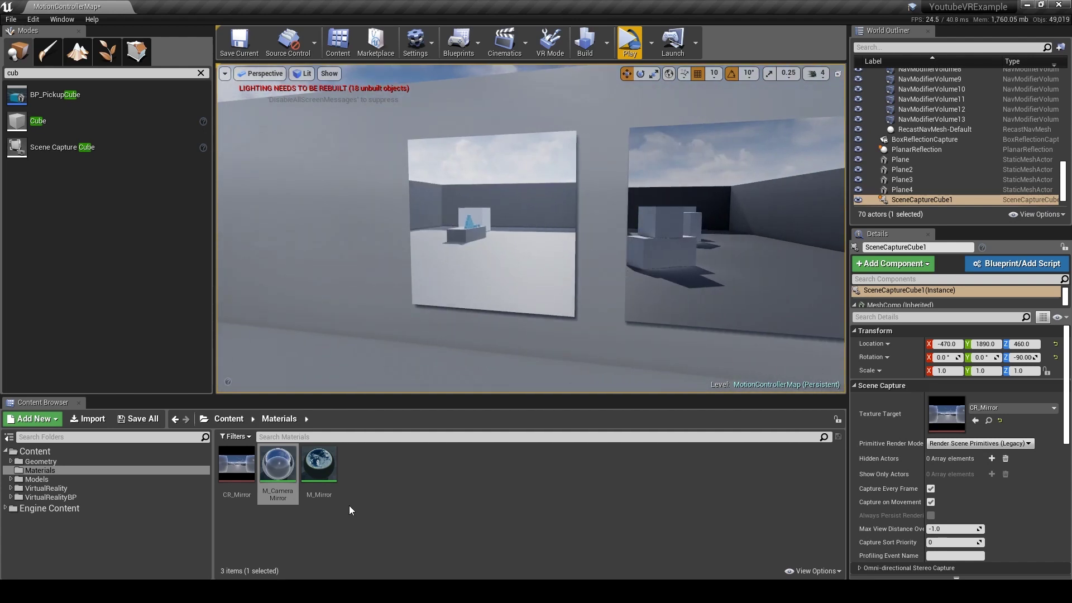
Play-test the level to examine the camera-based mirror beside the other reflections
{"action": "left_click", "coordinate": [397, 485]}
{"action": "mouse_move", "coordinate": [453, 277]}
{"action": "right_mouse_down"}
{"action": "mouse_move", "coordinate": [463, 269]}
{"action": "mouse_move", "coordinate": [468, 289]}
{"action": "right_mouse_up"}
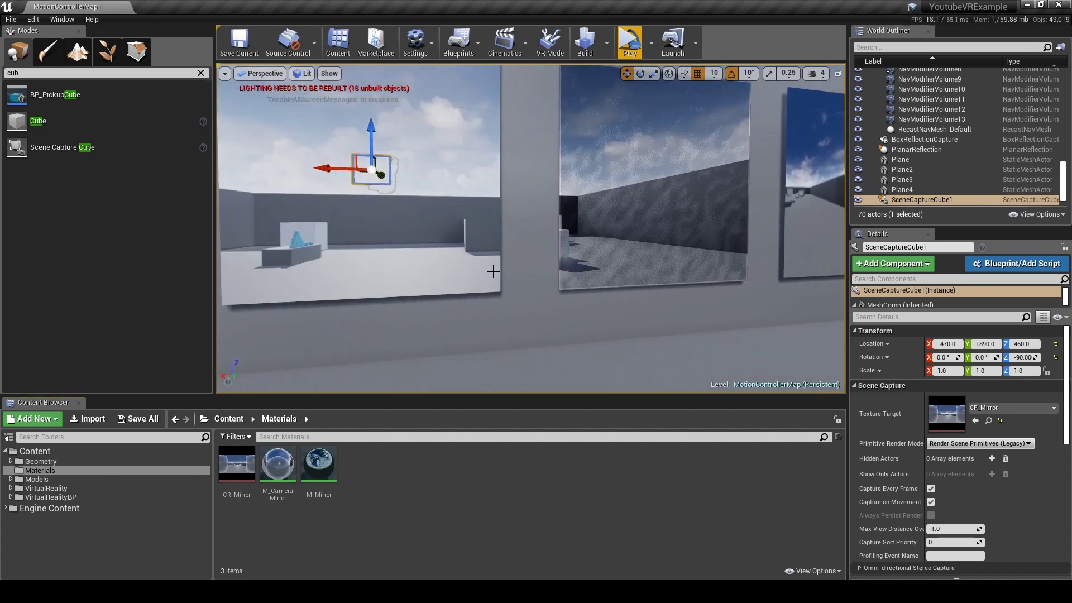
{"action": "left_click", "coordinate": [630, 42]}
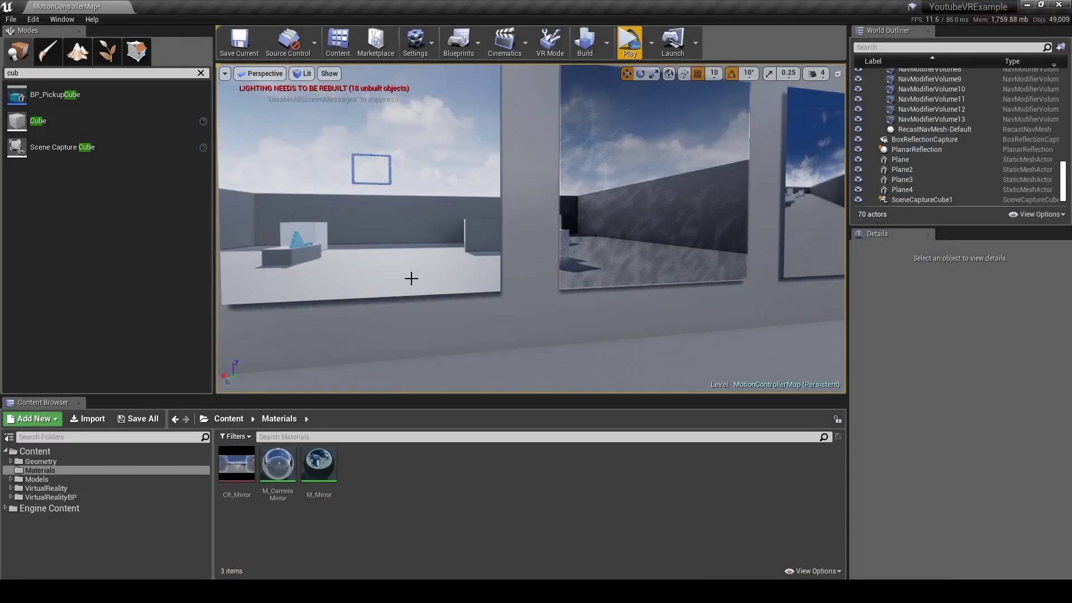
Convert the components of SceneCaptureCube1 to a Blueprint class named BP_Mirror in the Materials folder
{"action": "right_click_drag", "start_coordinate": [411, 278], "coordinate": [404, 276]}
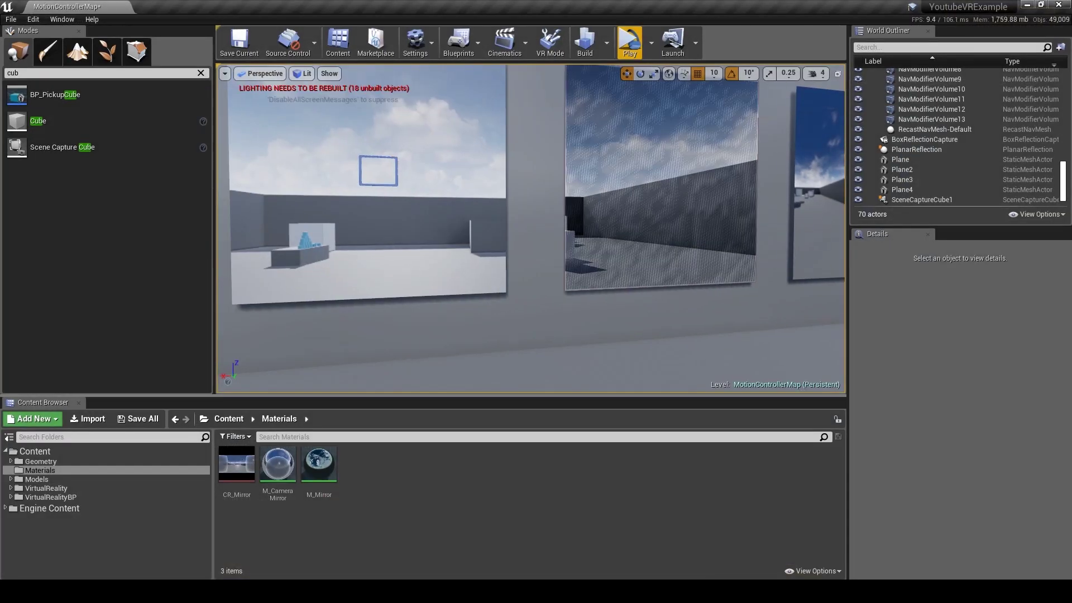
{"action": "left_click", "coordinate": [396, 166]}
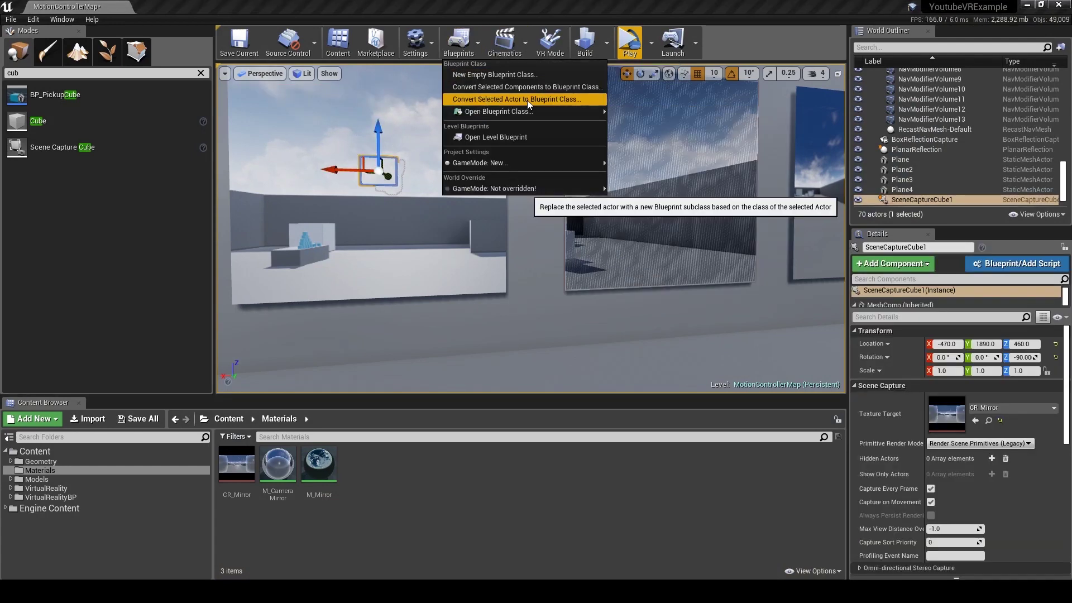
{"action": "left_click", "coordinate": [551, 87]}
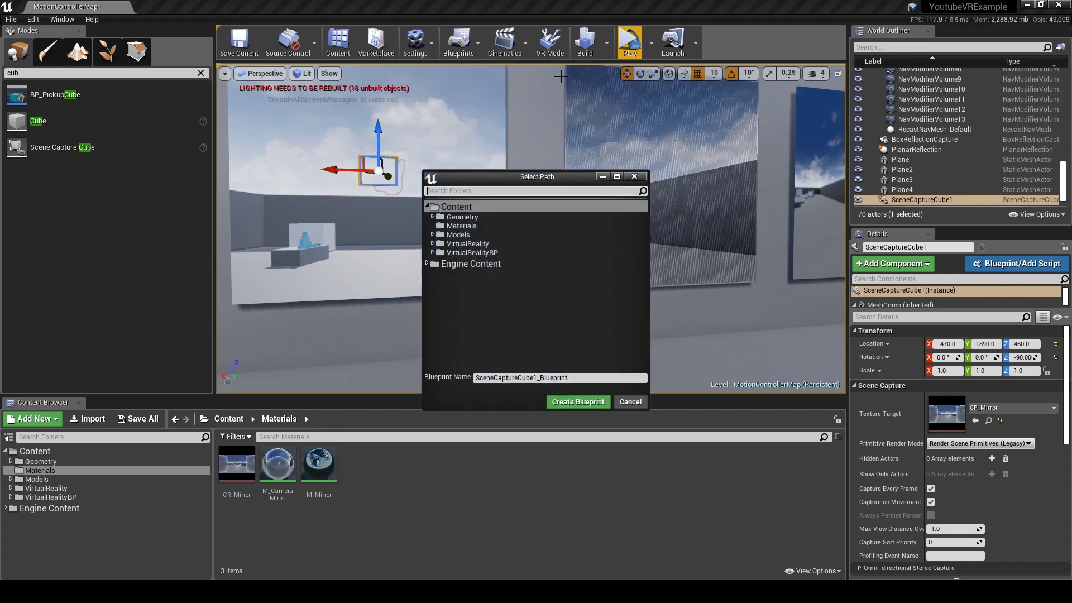
{"action": "left_click", "coordinate": [471, 227]}
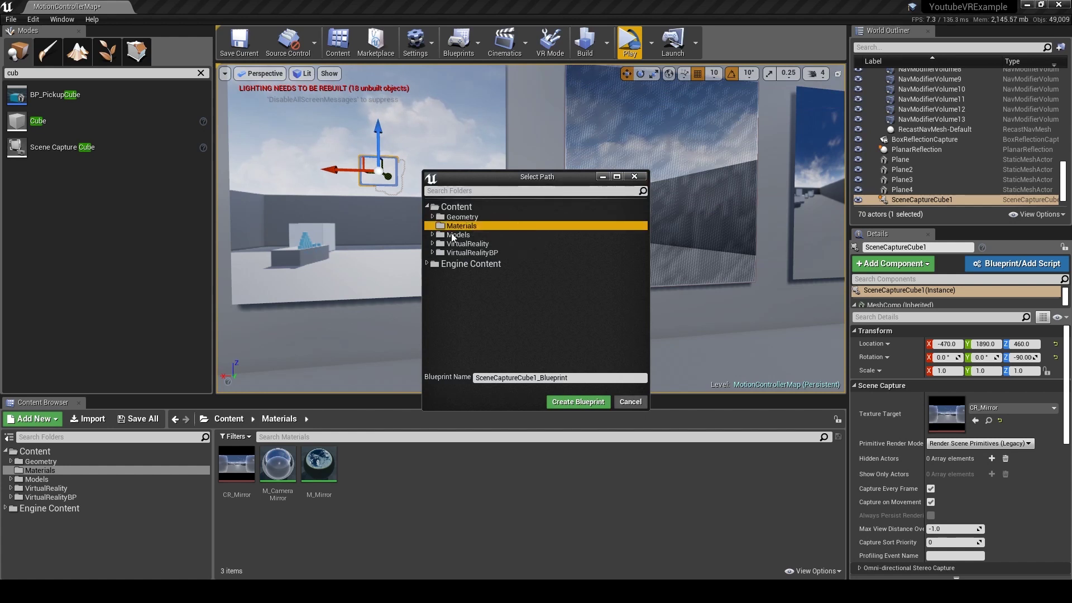
{"action": "left_click", "coordinate": [482, 378]}
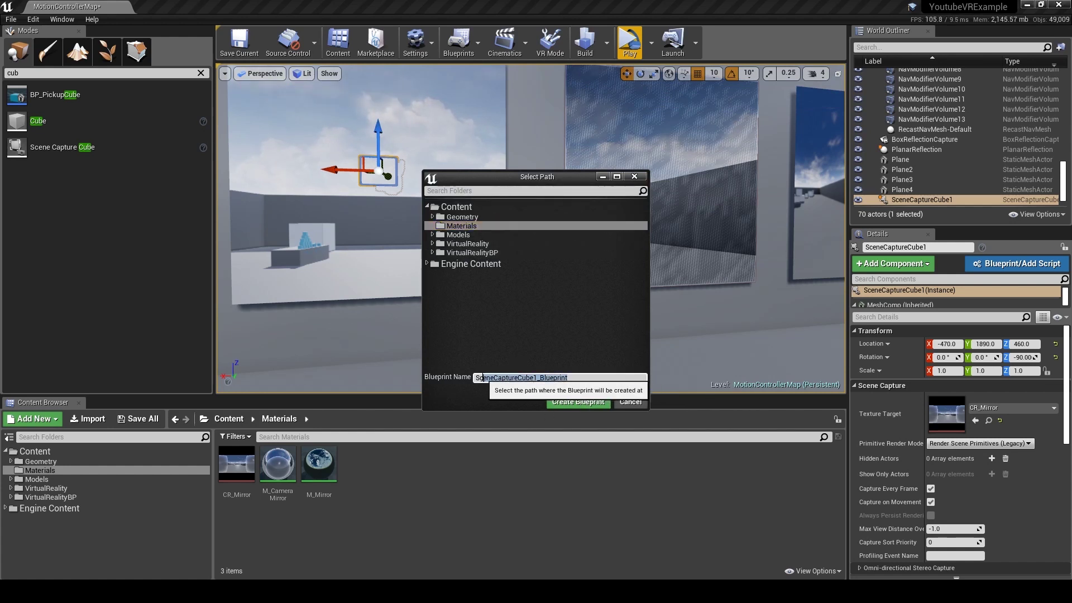
{"action": "type", "text": "Mirror"}
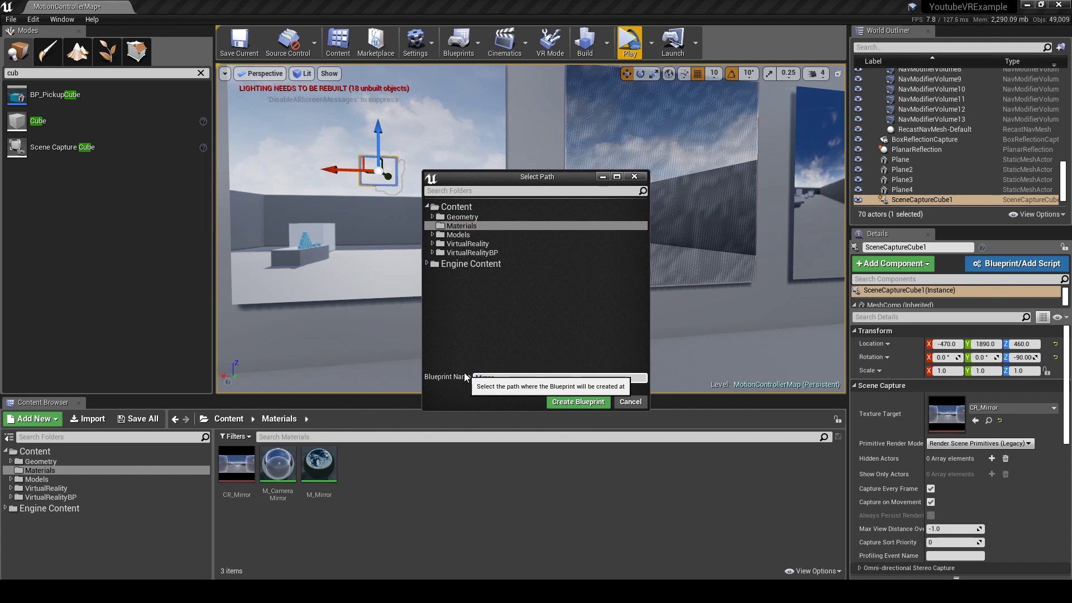
{"action": "type", "text": "BP_"}
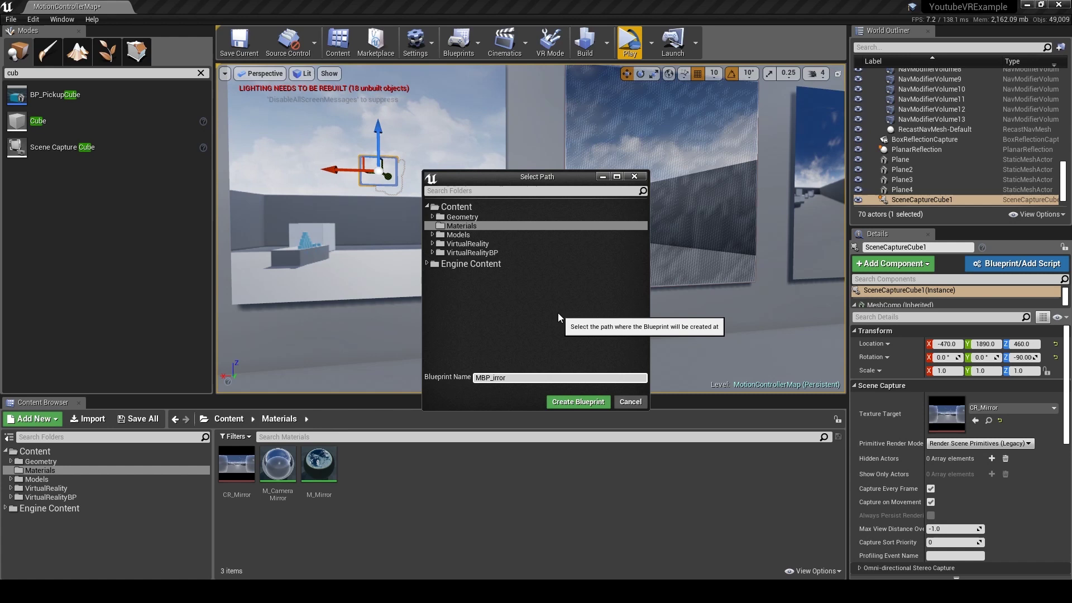
{"action": "key", "text": "Home"}
{"action": "key", "text": "Delete"}
{"action": "type", "text": "M"}
{"action": "left_click", "coordinate": [578, 401]}
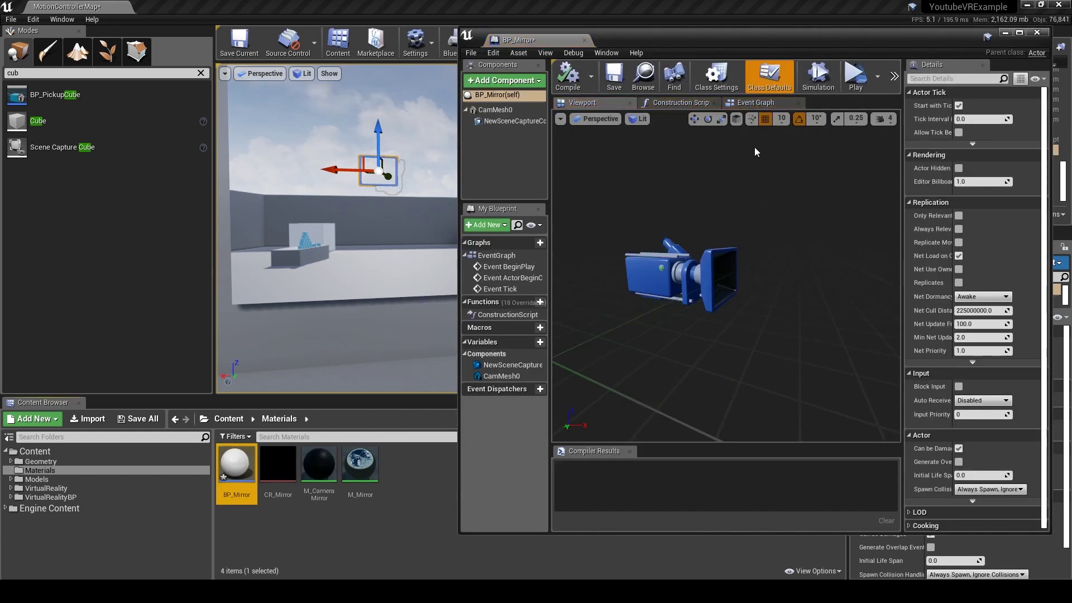
Delete the three default event nodes from BP_Mirror's Event Graph, enlarging the graph area of the editor
{"action": "left_click", "coordinate": [757, 103]}
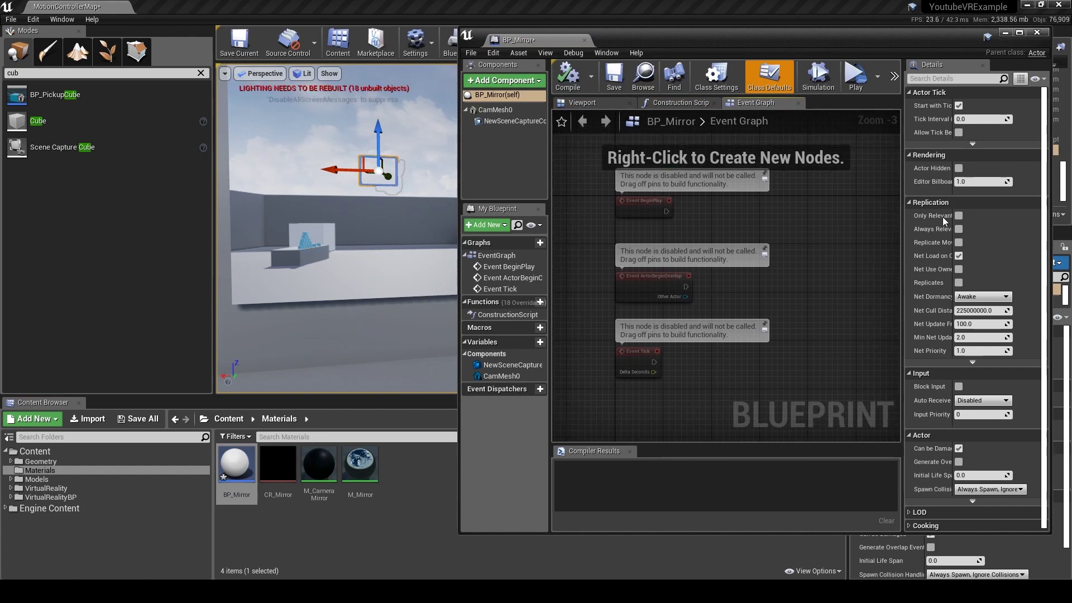
{"action": "left_click_drag", "start_coordinate": [902, 219], "coordinate": [941, 217]}
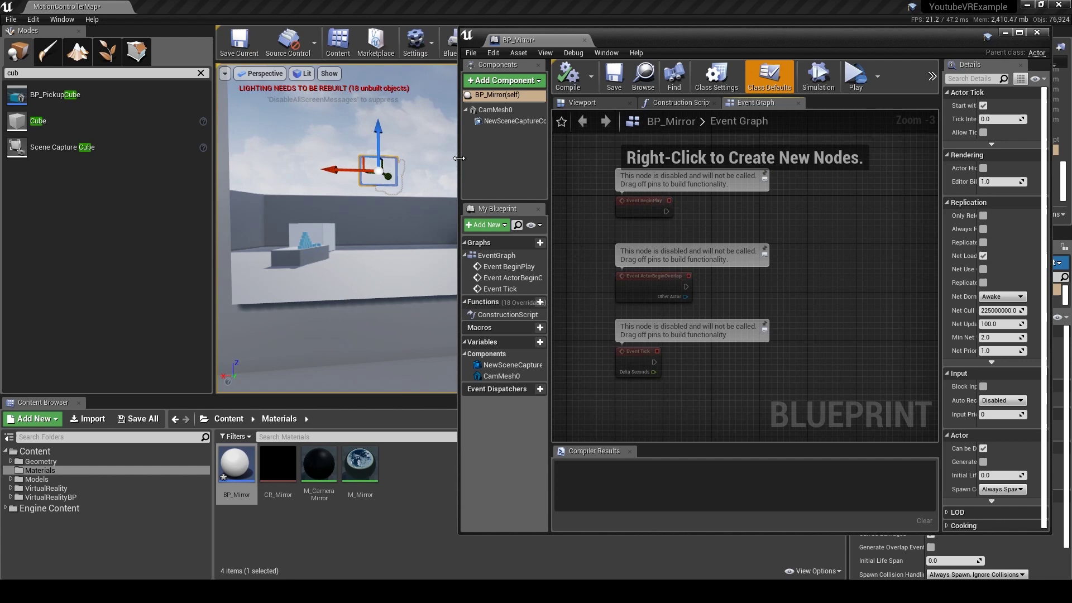
{"action": "left_click_drag", "start_coordinate": [458, 159], "coordinate": [405, 160]}
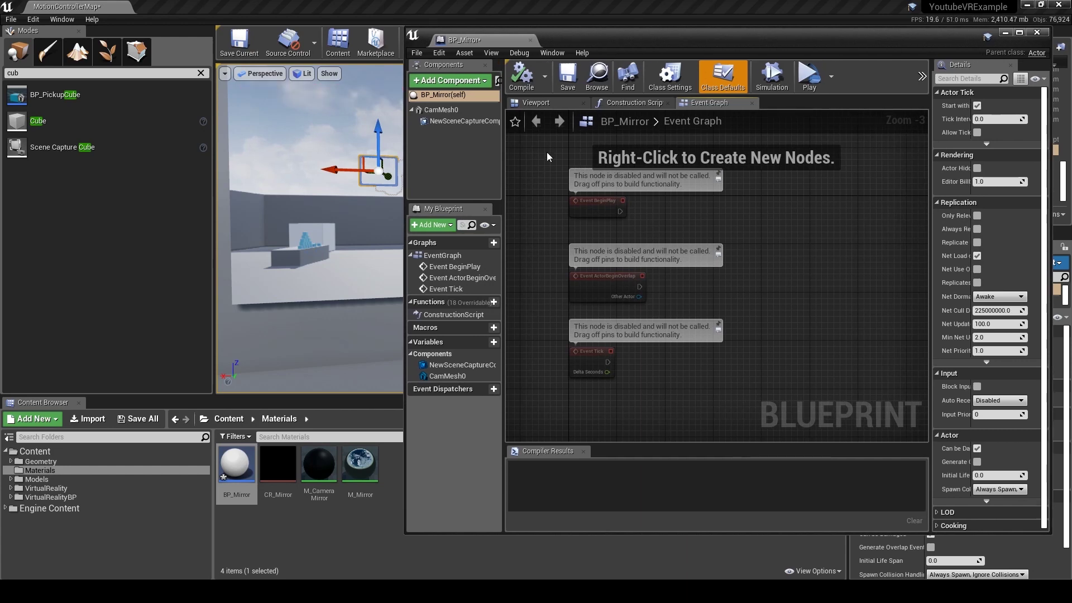
{"action": "left_click", "coordinate": [478, 121]}
{"action": "left_click_drag", "start_coordinate": [706, 377], "coordinate": [578, 215]}
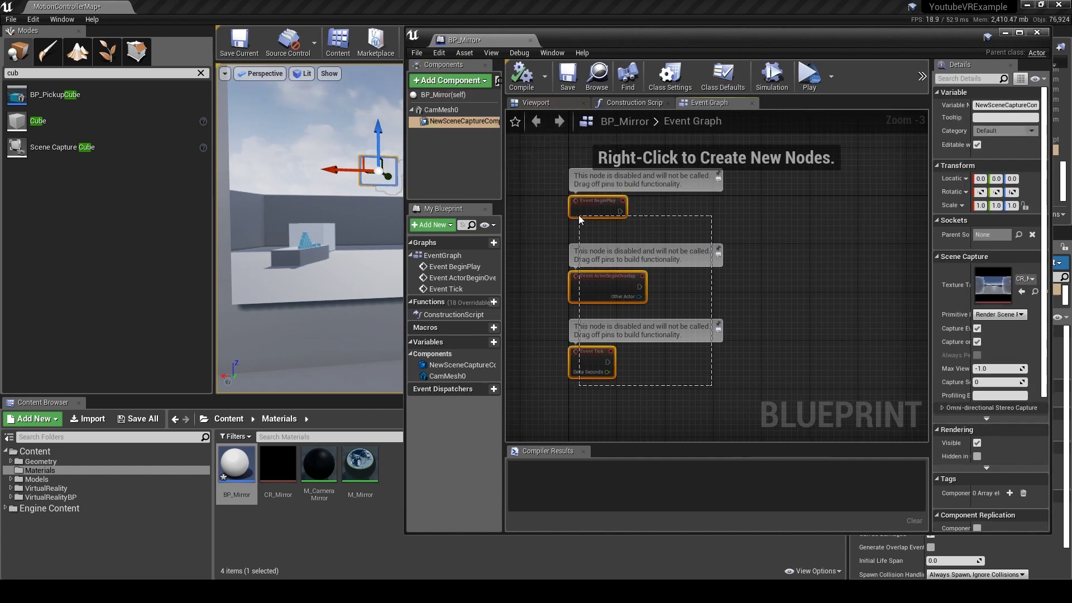
{"action": "key", "text": "Delete"}
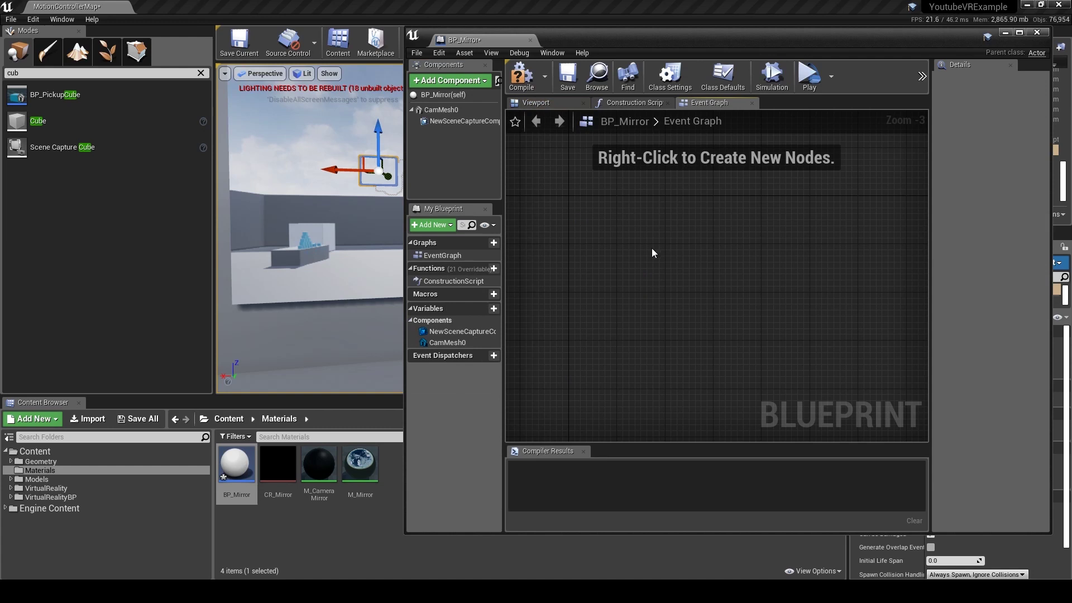
Add a reference to the NewSceneCaptureComponentCube component in the Event Graph and connect it to a GetWorldLocation node
{"action": "scroll", "coordinate": [651, 248], "scroll_direction": "down", "scroll_amount": 4}
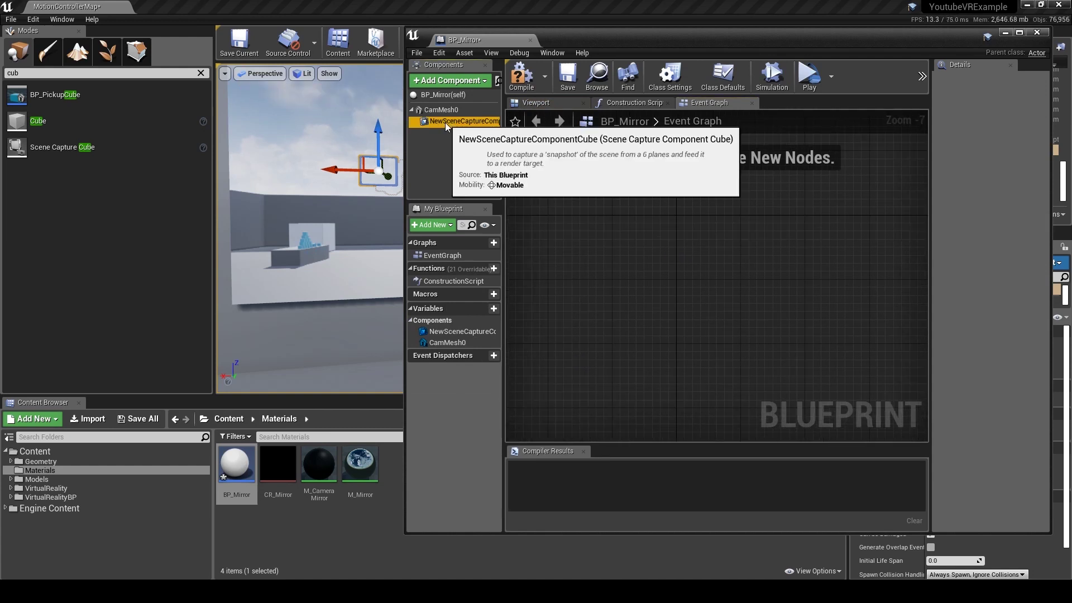
{"action": "left_click_drag", "start_coordinate": [444, 123], "coordinate": [772, 284]}
{"action": "scroll", "coordinate": [651, 242], "scroll_direction": "up", "scroll_amount": 7}
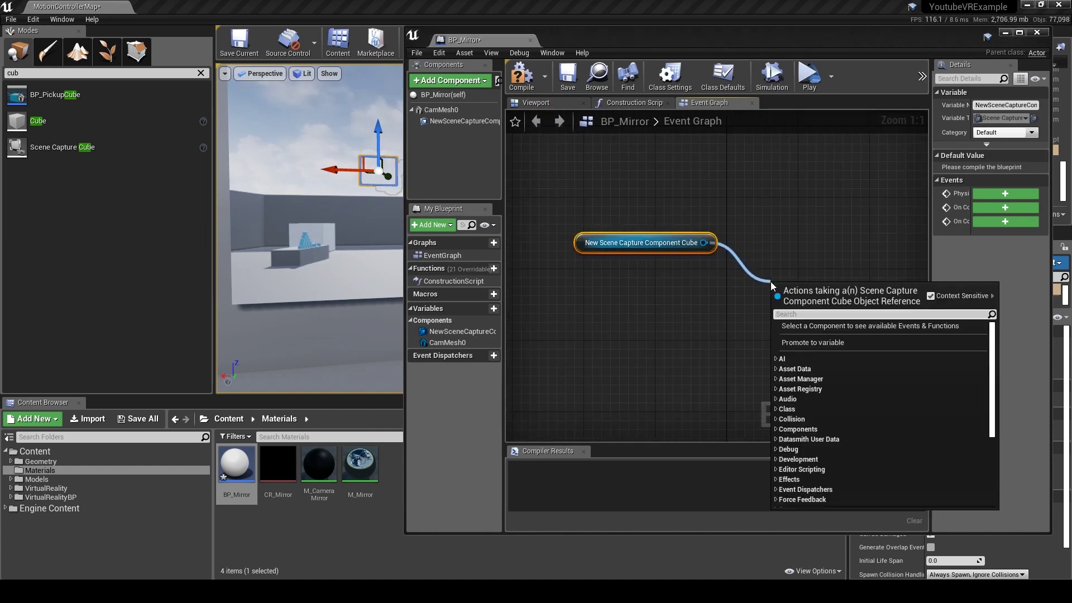
{"action": "type", "text": "get world"}
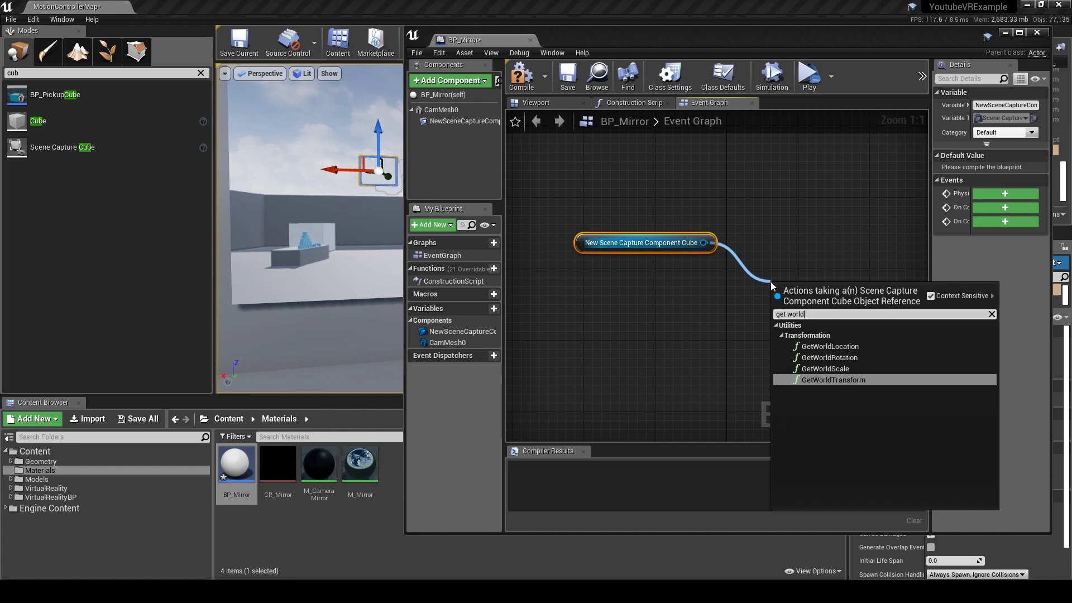
{"action": "key", "text": "Up"}
{"action": "key", "text": "Up"}
{"action": "key", "text": "Up"}
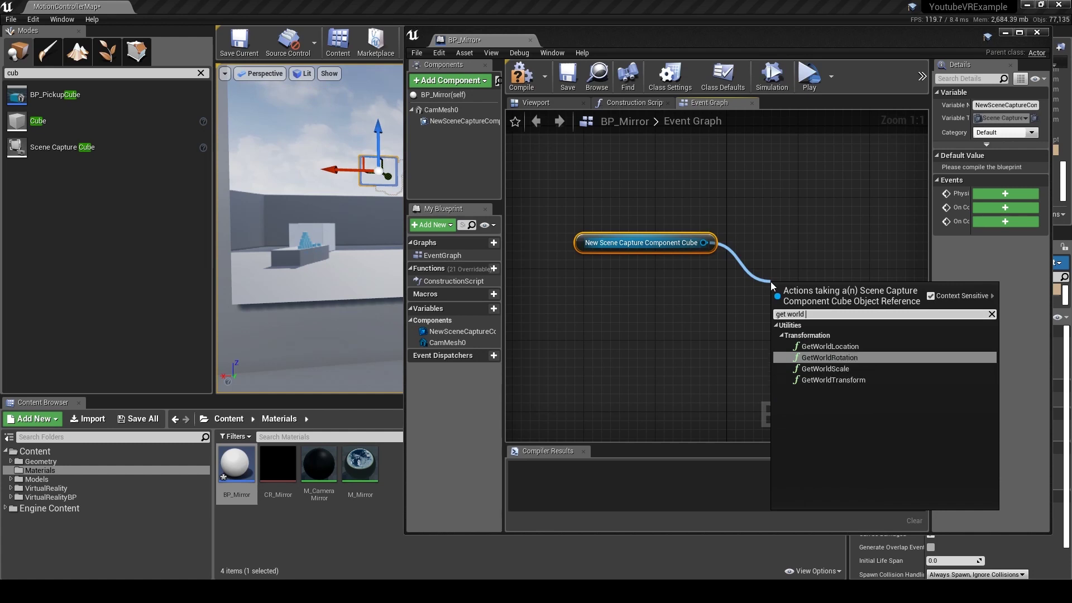
{"action": "key", "text": "Return"}
{"action": "left_click_drag", "start_coordinate": [771, 286], "coordinate": [771, 223]}
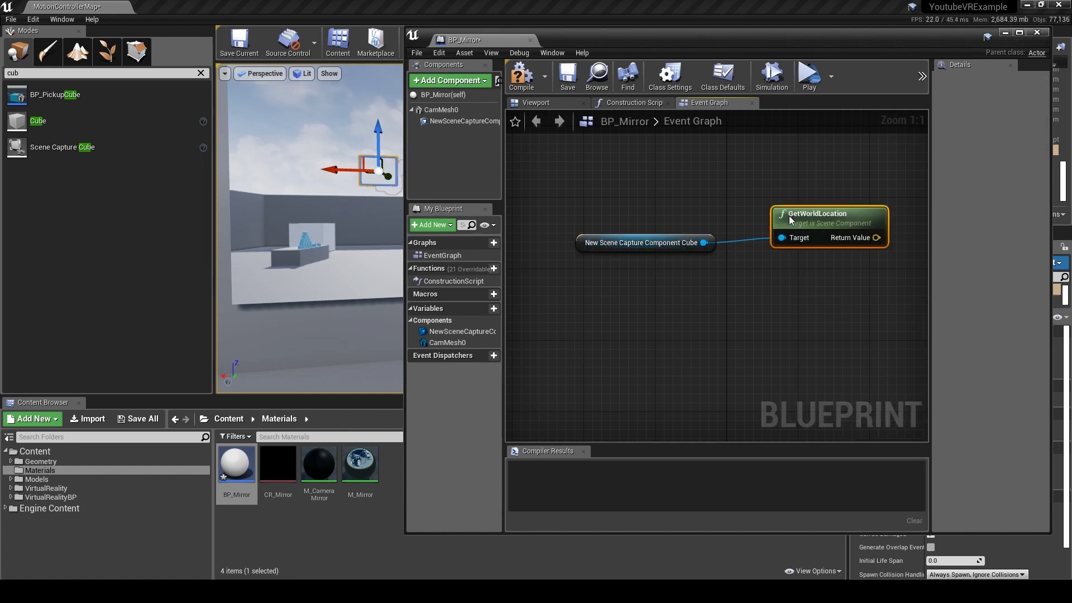
Split the GetWorldLocation node's Return Value pin into separate X, Y and Z outputs
{"action": "scroll", "coordinate": [764, 263], "scroll_direction": "down", "scroll_amount": 1}
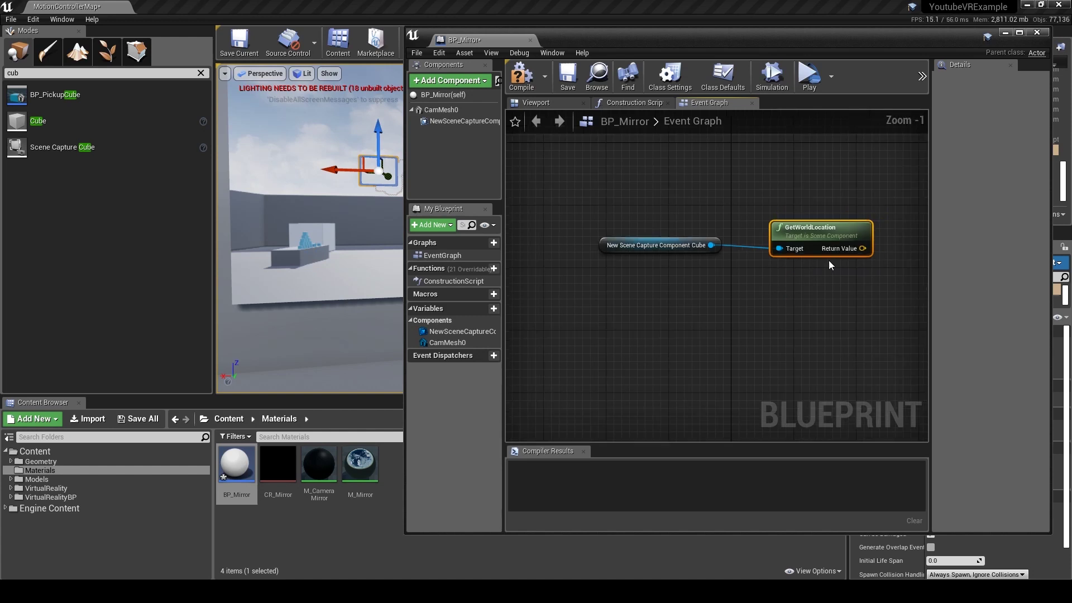
{"action": "right_click", "coordinate": [865, 249]}
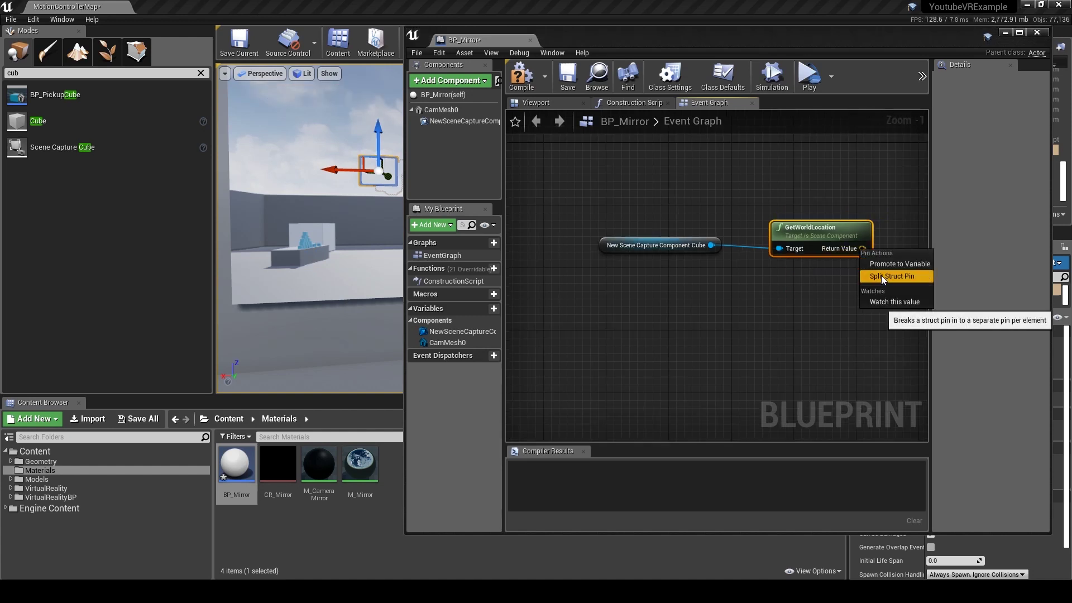
{"action": "left_click", "coordinate": [881, 275]}
{"action": "scroll", "coordinate": [822, 322], "scroll_direction": "down", "scroll_amount": 2}
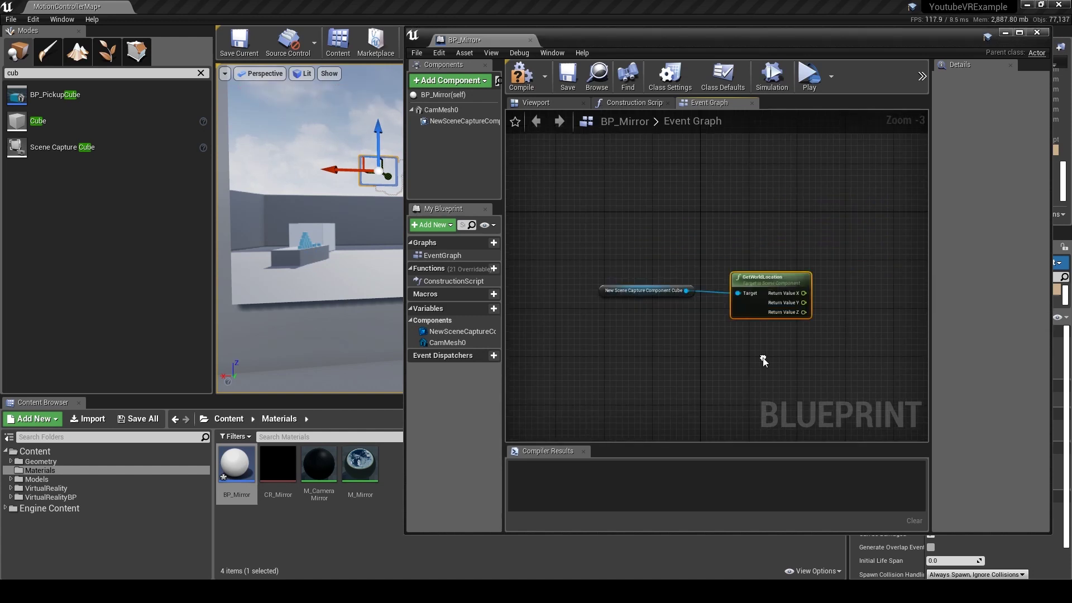
Add a Get Player Camera Manager node above the scene capture component reference
{"action": "right_click", "coordinate": [647, 221]}
{"action": "type", "text": "get player"}
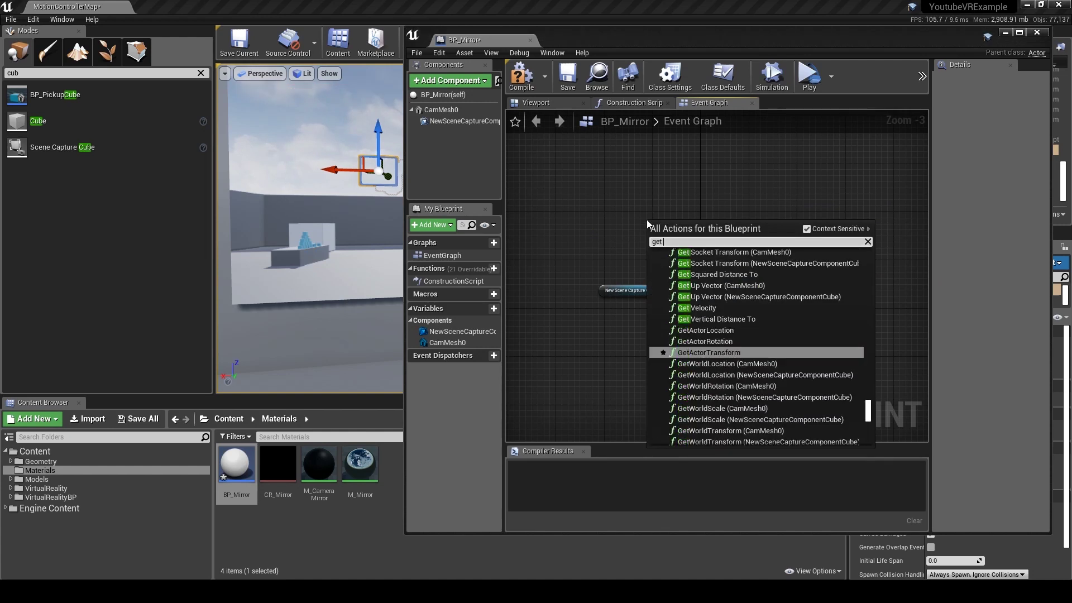
{"action": "key", "text": "Up"}
{"action": "key", "text": "Up"}
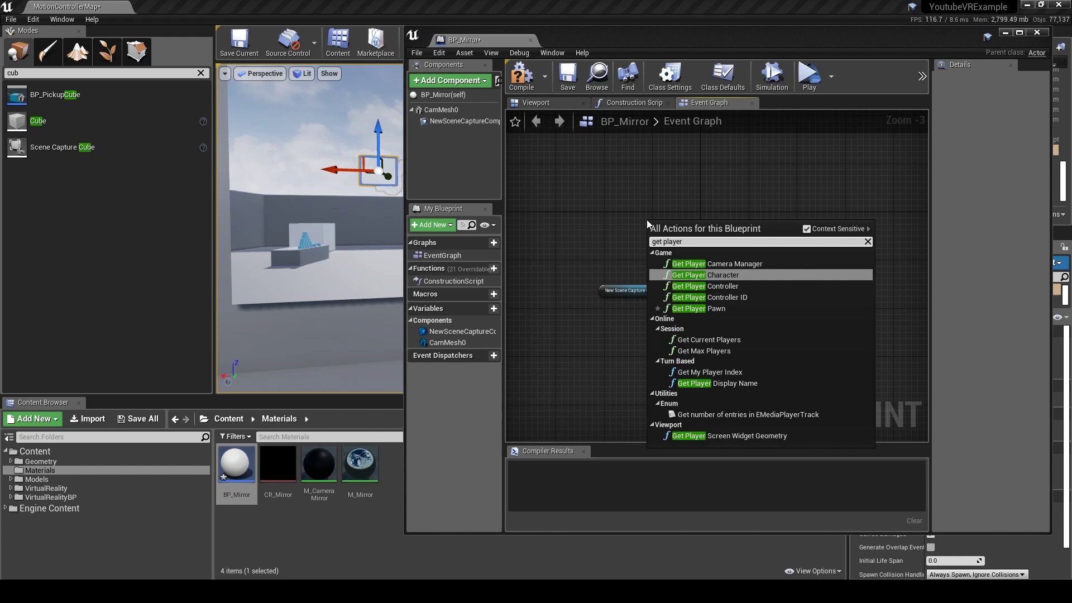
{"action": "key", "text": "Up"}
{"action": "key", "text": "Return"}
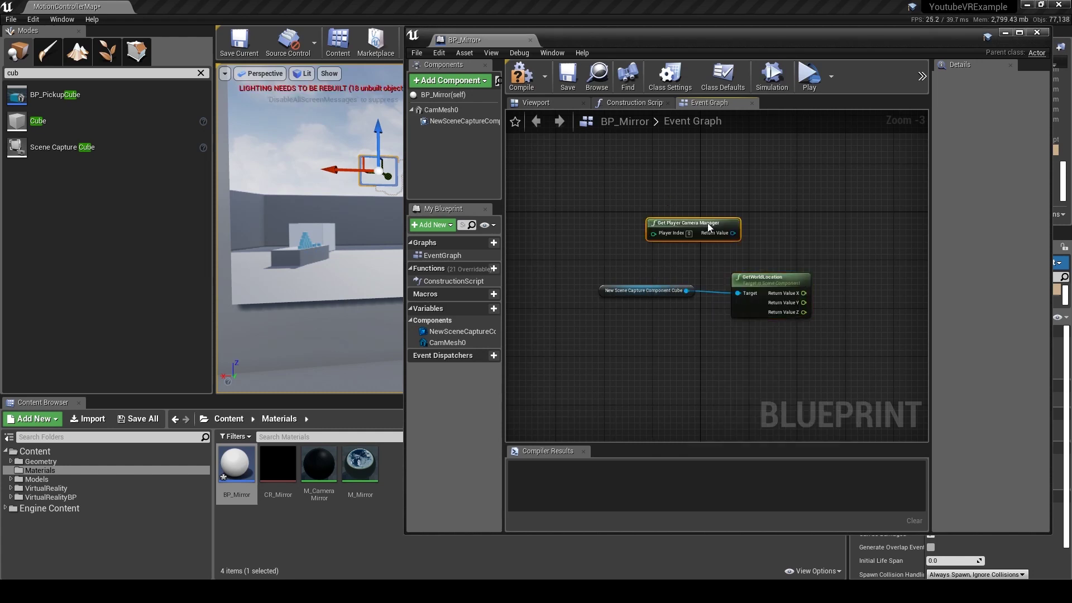
Add a Get Camera Location node driven by the Get Player Camera Manager node's return value
{"action": "left_click_drag", "start_coordinate": [709, 223], "coordinate": [749, 230]}
{"action": "type", "text": "get camera"}
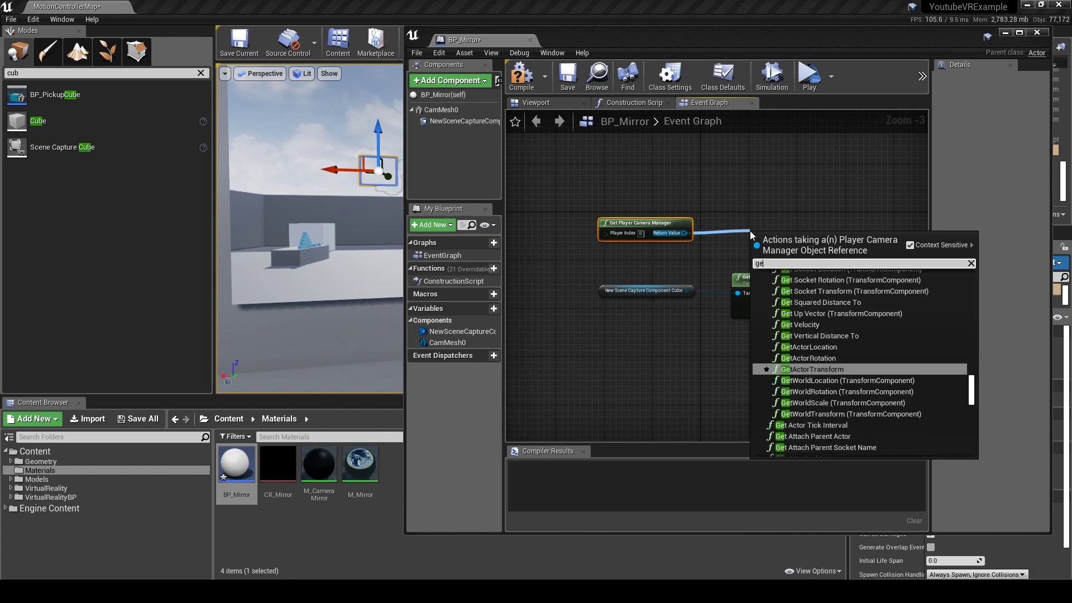
{"action": "key", "text": "Up"}
{"action": "key", "text": "Up"}
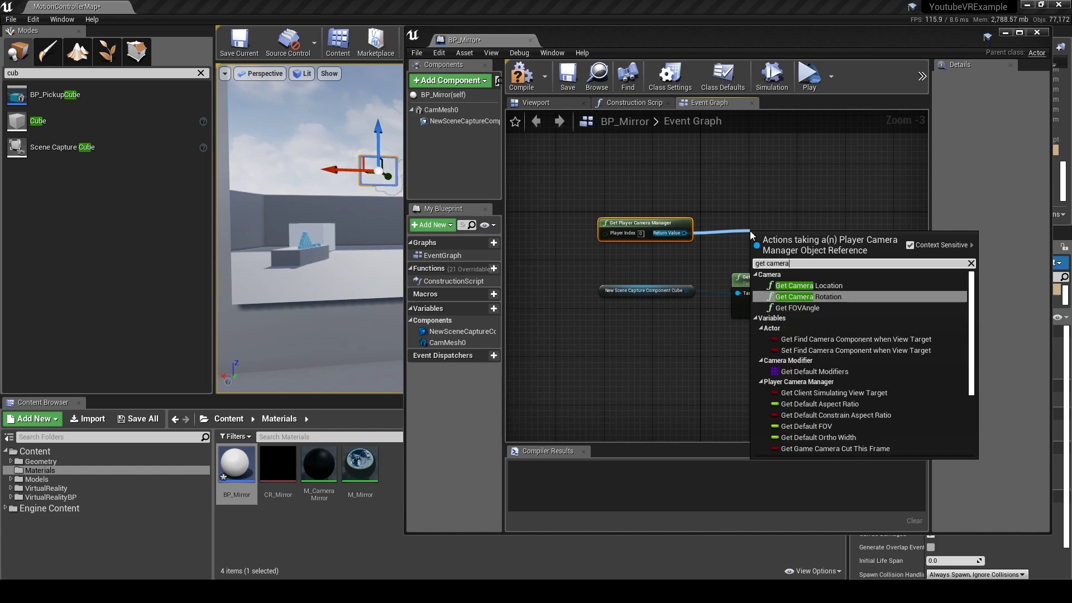
{"action": "key", "text": "Return"}
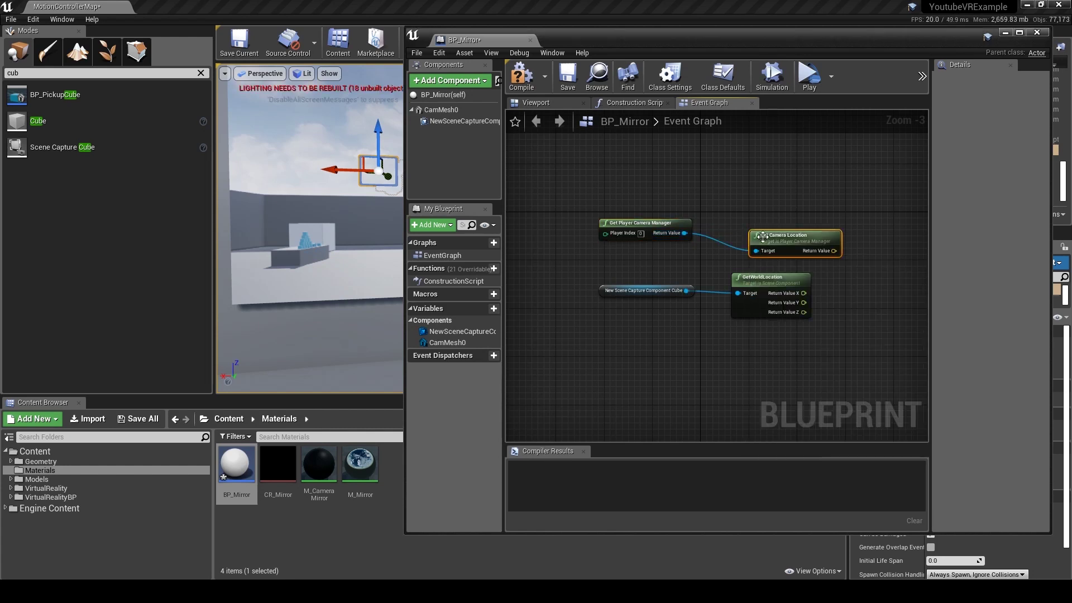
Split Get Camera Location's Return Value into X, Y and Z outputs and align the node above GetWorldLocation
{"action": "right_click", "coordinate": [833, 251]}
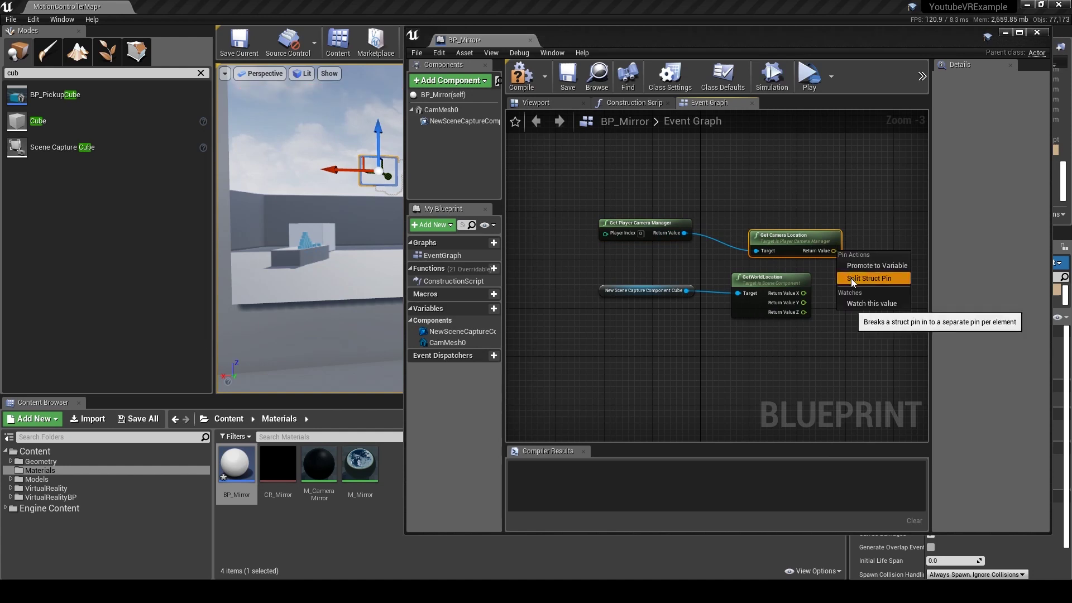
{"action": "left_click", "coordinate": [850, 278]}
{"action": "left_click_drag", "start_coordinate": [816, 235], "coordinate": [786, 223]}
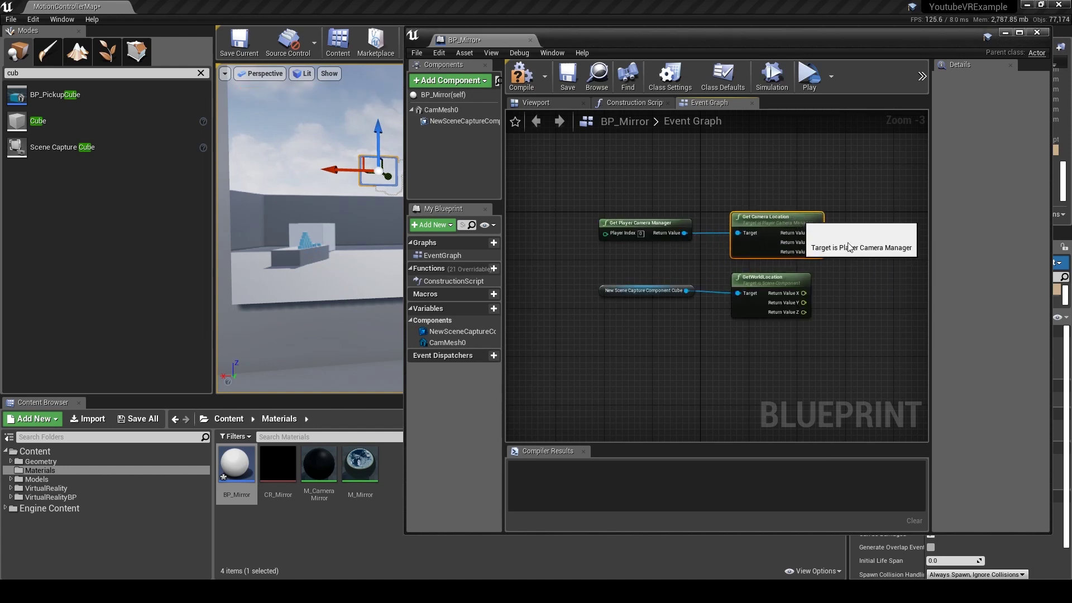
Add an Event Tick node to the Event Graph above the camera location nodes
{"action": "scroll", "coordinate": [873, 236], "scroll_direction": "down", "scroll_amount": 1}
{"action": "scroll", "coordinate": [873, 236], "scroll_direction": "down", "scroll_amount": 1}
{"action": "right_click_drag", "start_coordinate": [873, 236], "coordinate": [771, 299]}
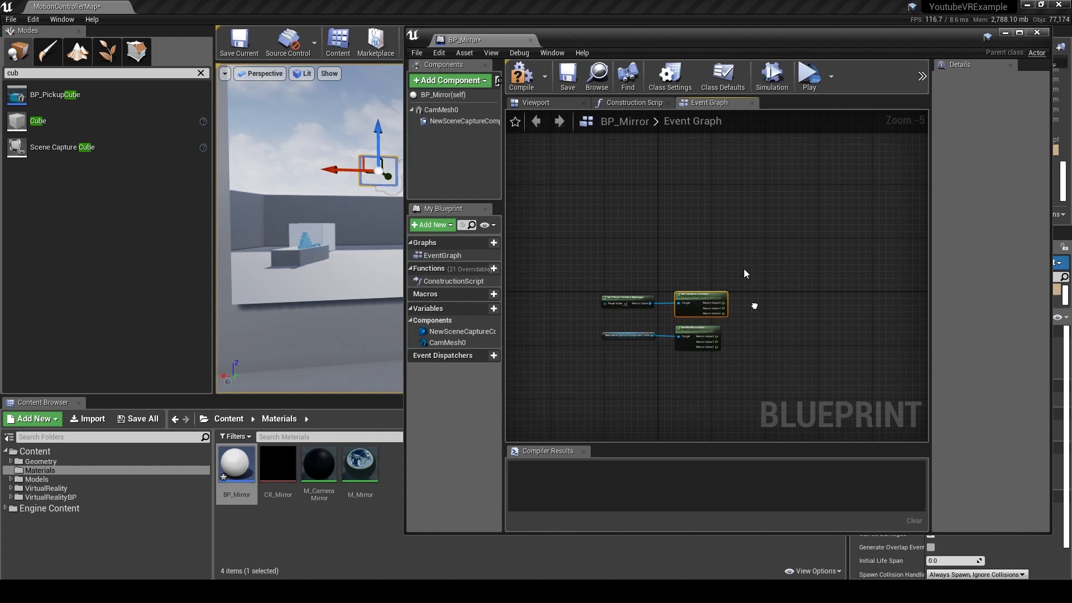
{"action": "right_click", "coordinate": [739, 255]}
{"action": "type", "text": "tick"}
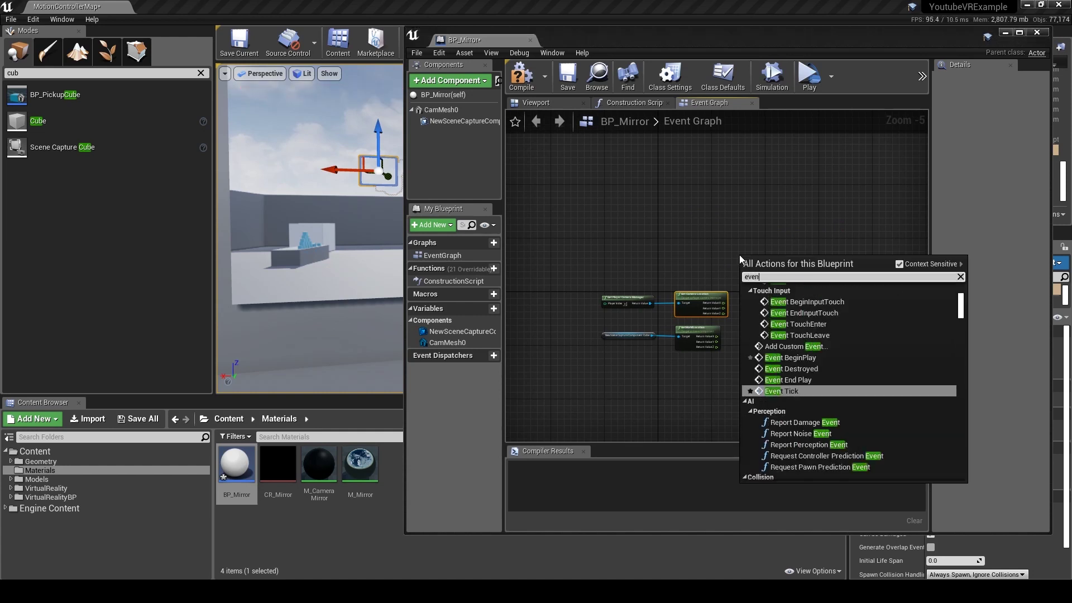
{"action": "key", "text": "Return"}
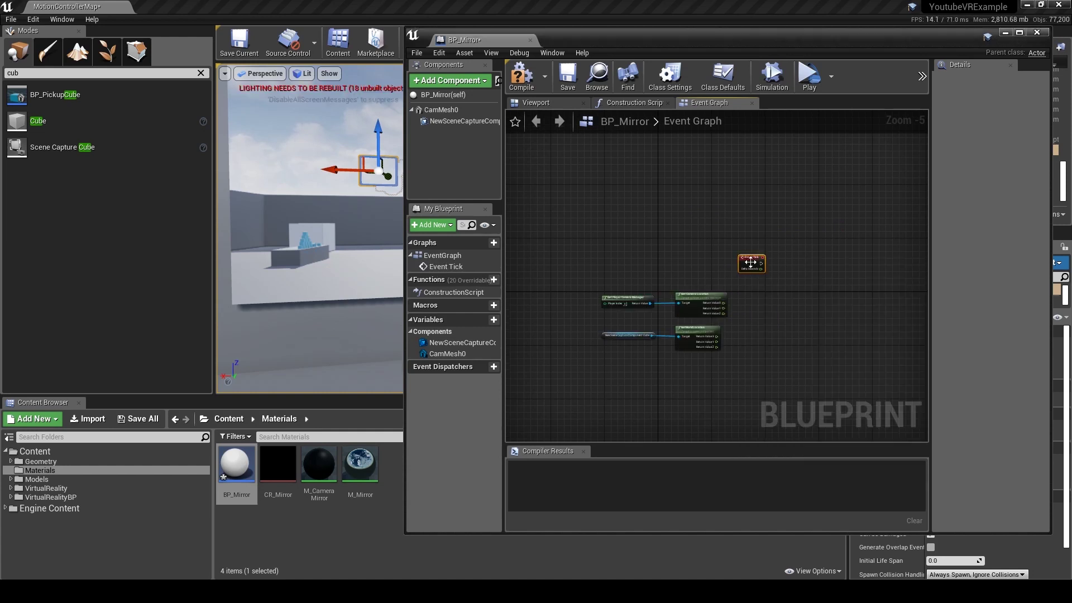
{"action": "mouse_move", "coordinate": [751, 261]}
{"action": "left_mouse_down"}
{"action": "mouse_move", "coordinate": [692, 276]}
{"action": "mouse_move", "coordinate": [696, 249]}
{"action": "mouse_move", "coordinate": [765, 260]}
{"action": "left_mouse_up"}
{"action": "type", "text": "s"}
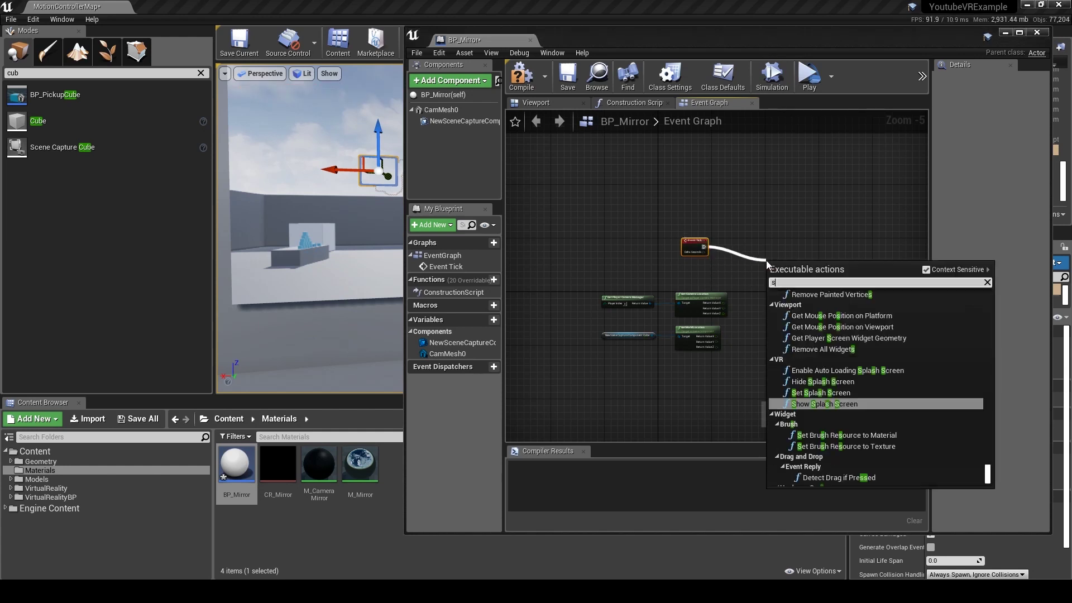
{"action": "type", "text": "et world"}
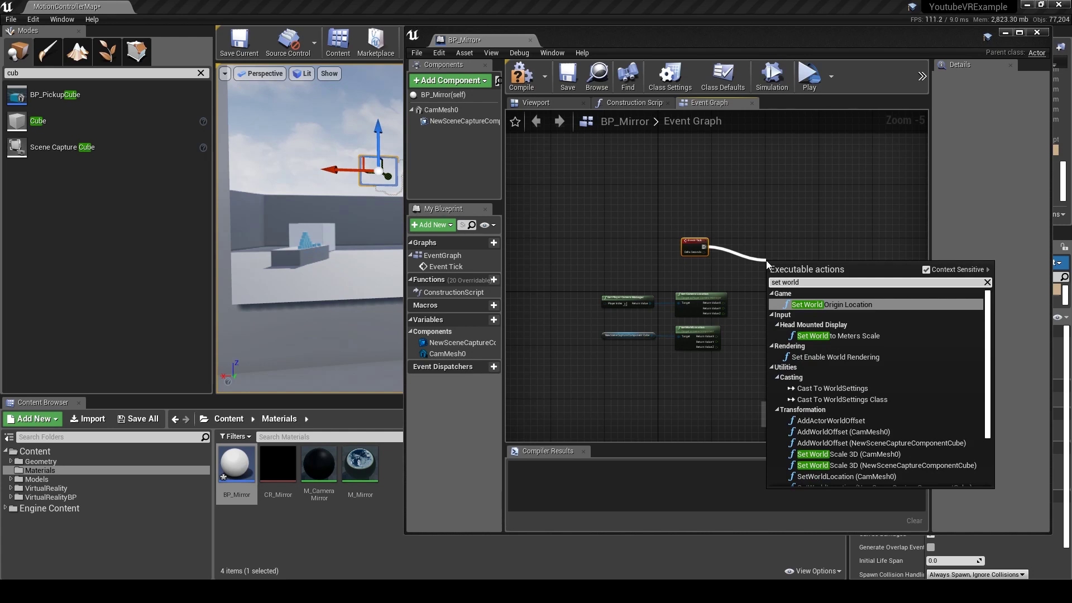
{"action": "left_click", "coordinate": [808, 201]}
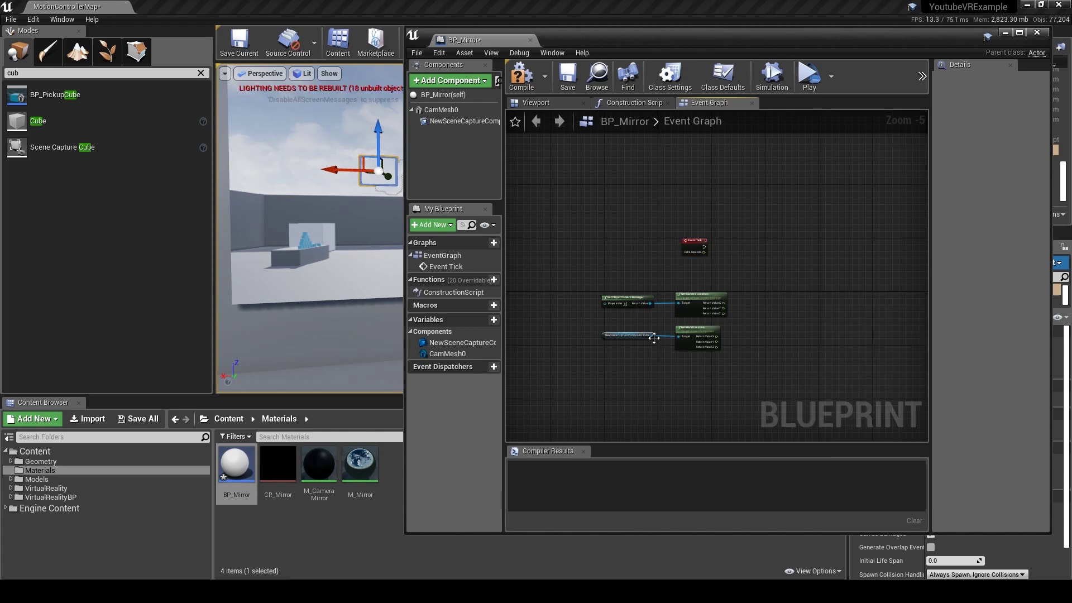
Add a SetWorldLocationAndRotation node for the scene capture component beside Event Tick and connect it to the event
{"action": "left_click_drag", "start_coordinate": [654, 337], "coordinate": [662, 376]}
{"action": "type", "text": "set"}
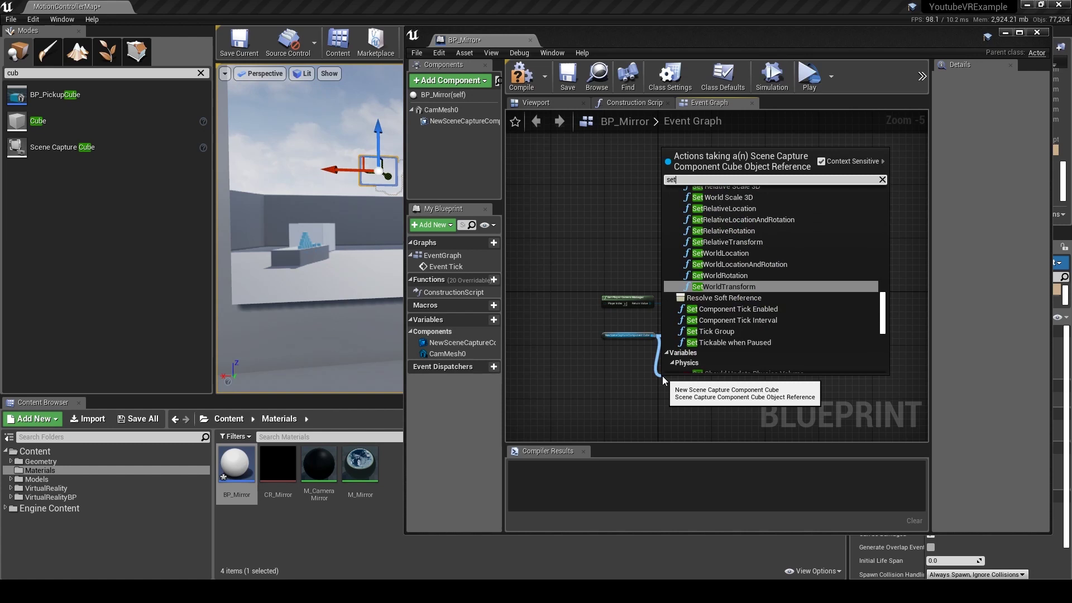
{"action": "type", "text": " world locat"}
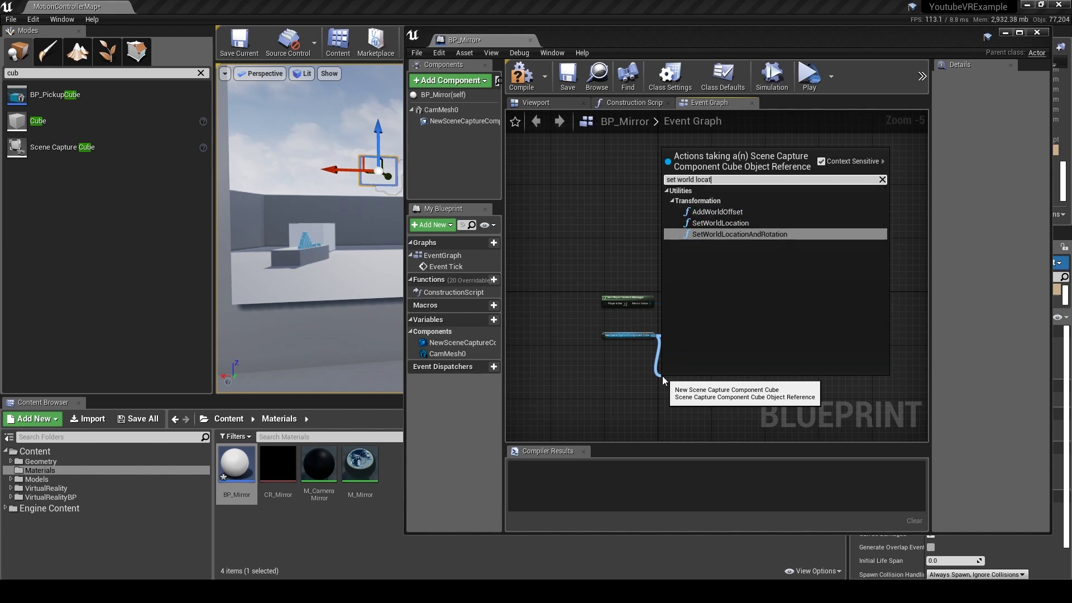
{"action": "key", "text": "Up"}
{"action": "key", "text": "Up"}
{"action": "key", "text": "Down"}
{"action": "key", "text": "Down"}
{"action": "key", "text": "Return"}
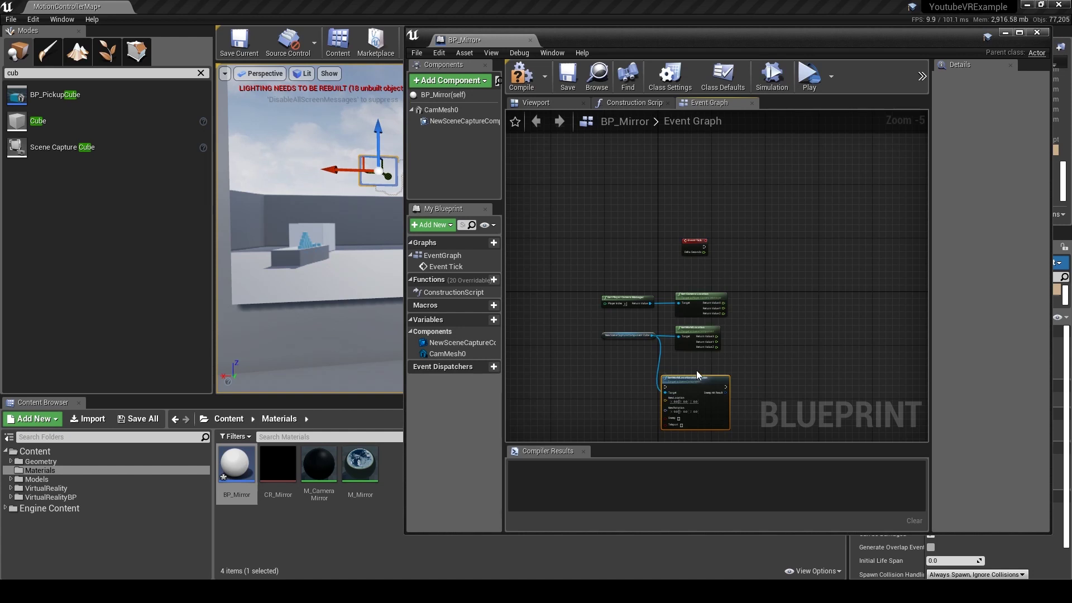
{"action": "scroll", "coordinate": [695, 371], "scroll_direction": "up", "scroll_amount": 1}
{"action": "left_click_drag", "start_coordinate": [688, 389], "coordinate": [818, 202]}
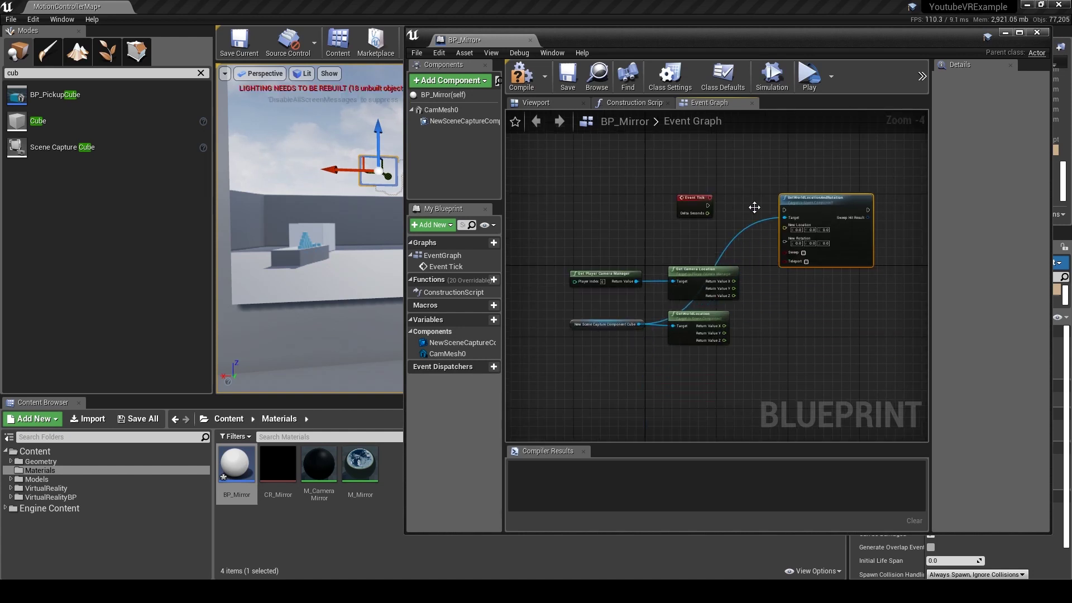
{"action": "scroll", "coordinate": [713, 215], "scroll_direction": "up", "scroll_amount": 3}
{"action": "left_click_drag", "start_coordinate": [672, 206], "coordinate": [810, 214]}
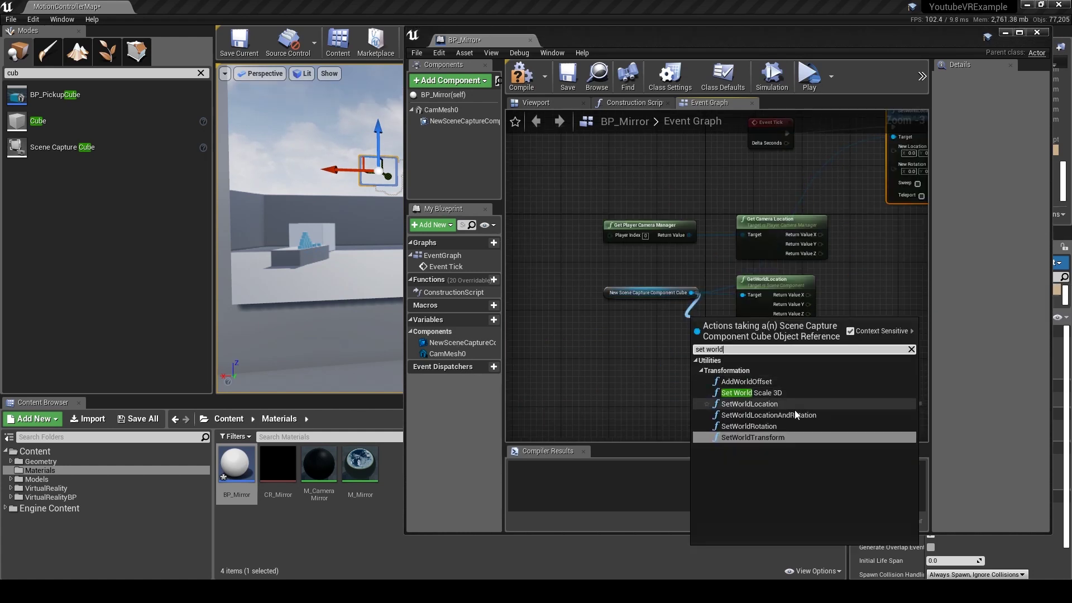
Add a SetWorldLocation node targeting the scene capture component and delete the SetWorldLocationAndRotation node
{"action": "left_click", "coordinate": [778, 404]}
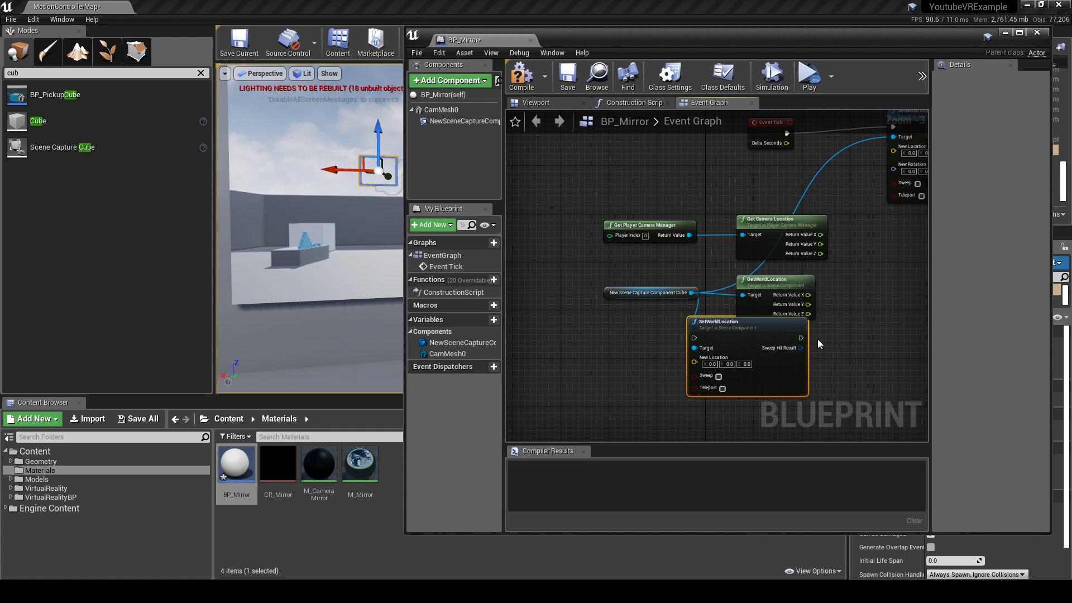
{"action": "left_click_drag", "start_coordinate": [706, 321], "coordinate": [892, 234]}
{"action": "right_click_drag", "start_coordinate": [861, 198], "coordinate": [659, 277]}
{"action": "left_click", "coordinate": [745, 218]}
{"action": "key", "text": "Delete"}
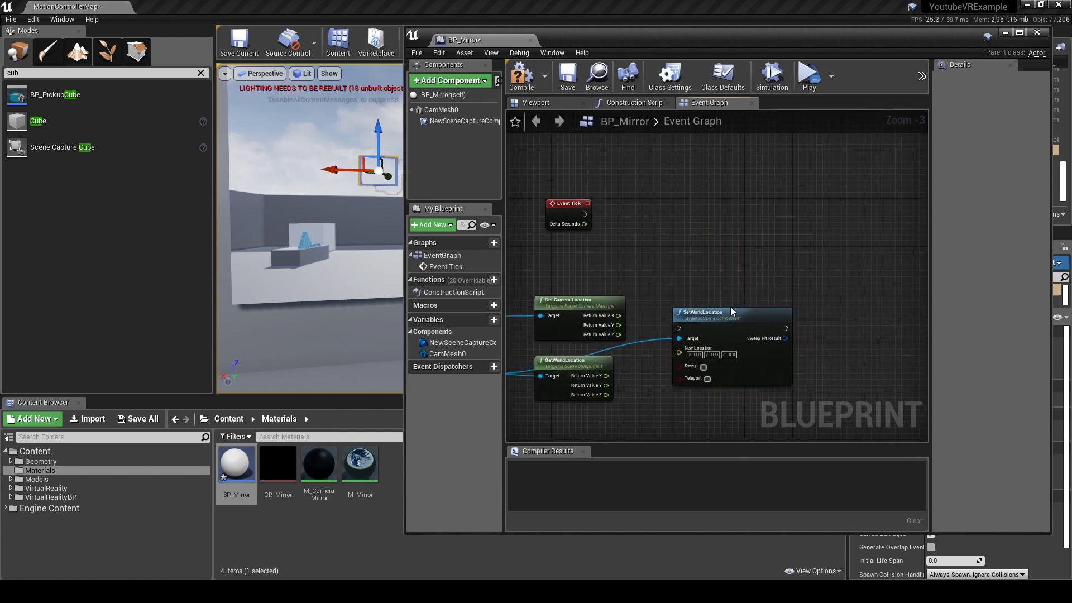
Connect Event Tick to SetWorldLocation and split its New Location pin into X, Y and Z inputs
{"action": "left_click_drag", "start_coordinate": [734, 312], "coordinate": [586, 215]}
{"action": "right_click_drag", "start_coordinate": [654, 238], "coordinate": [708, 210]}
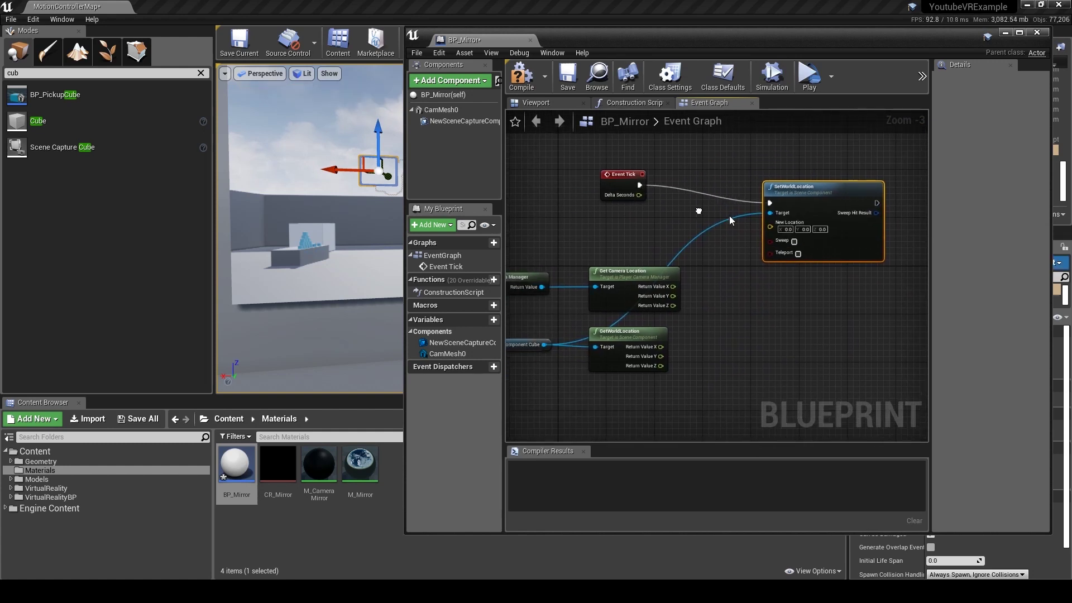
{"action": "right_click", "coordinate": [770, 227]}
{"action": "left_click", "coordinate": [791, 252]}
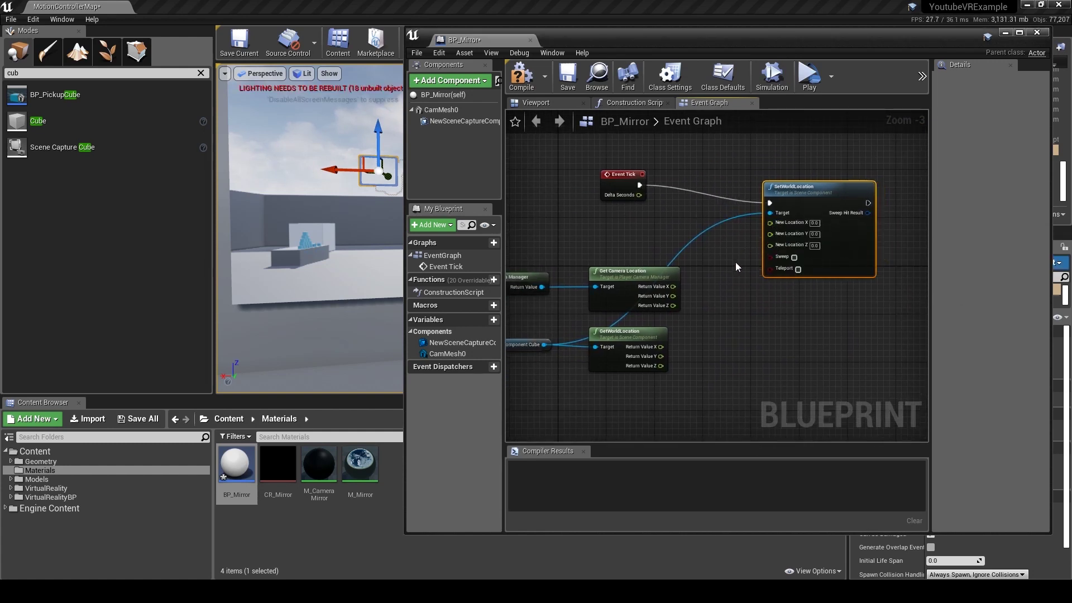
Feed New Location X and Y from GetWorldLocation and Z from Get Camera Location, and compile the Blueprint
{"action": "left_click_drag", "start_coordinate": [770, 223], "coordinate": [661, 347]}
{"action": "right_click_drag", "start_coordinate": [732, 350], "coordinate": [805, 345]}
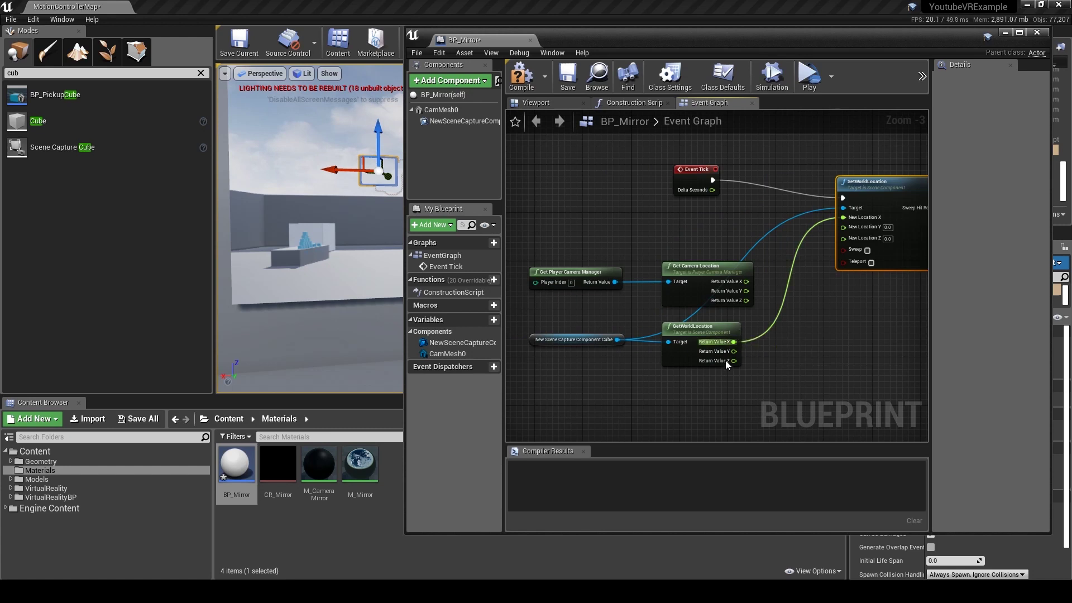
{"action": "left_click_drag", "start_coordinate": [732, 351], "coordinate": [745, 301]}
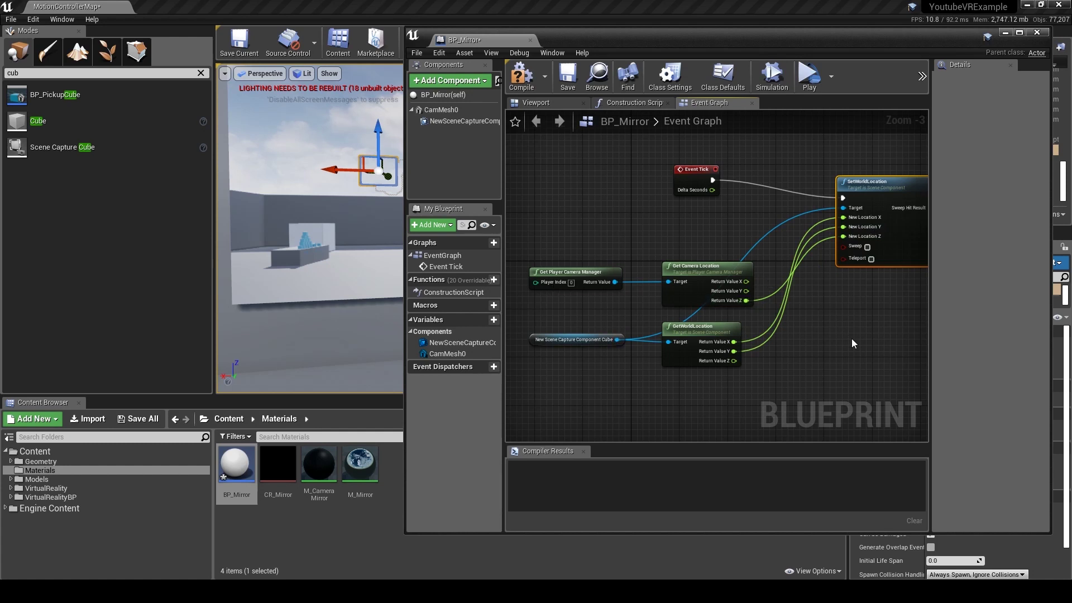
{"action": "right_click_drag", "start_coordinate": [615, 157], "coordinate": [605, 163]}
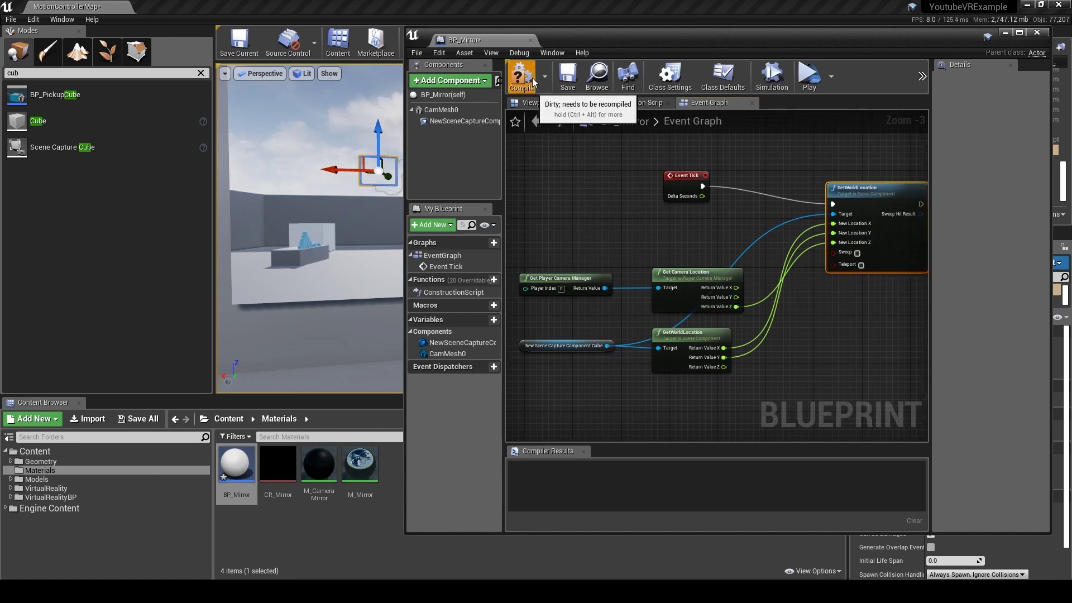
{"action": "left_click", "coordinate": [521, 77]}
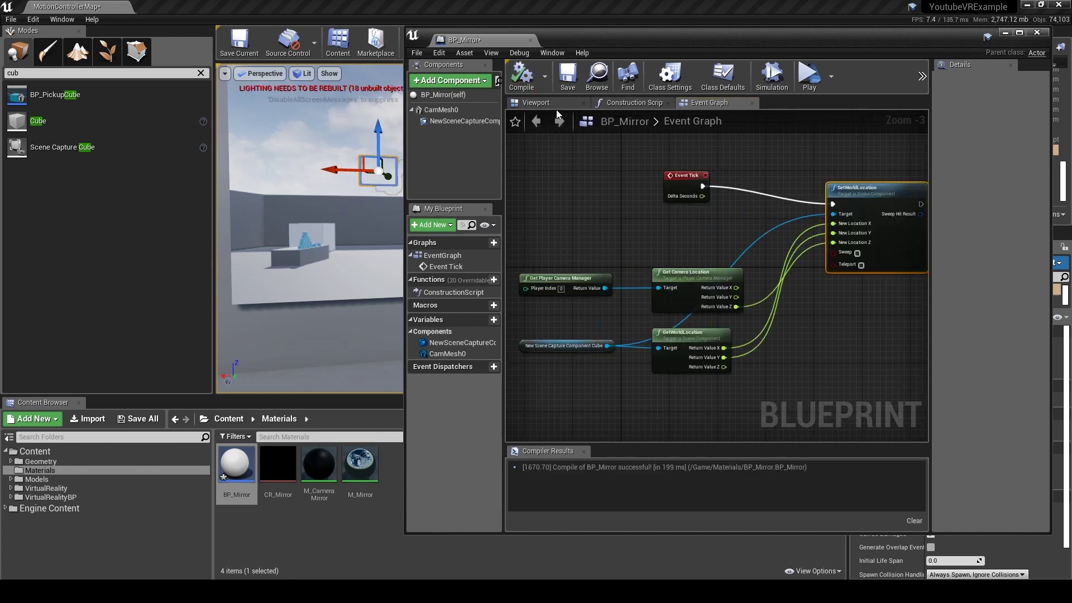
Arrange Event Tick and SetWorldLocation compactly with the other nodes and move the BP_Mirror editor off the level editor
{"action": "left_click", "coordinate": [816, 80]}
{"action": "left_click_drag", "start_coordinate": [839, 42], "coordinate": [798, 82]}
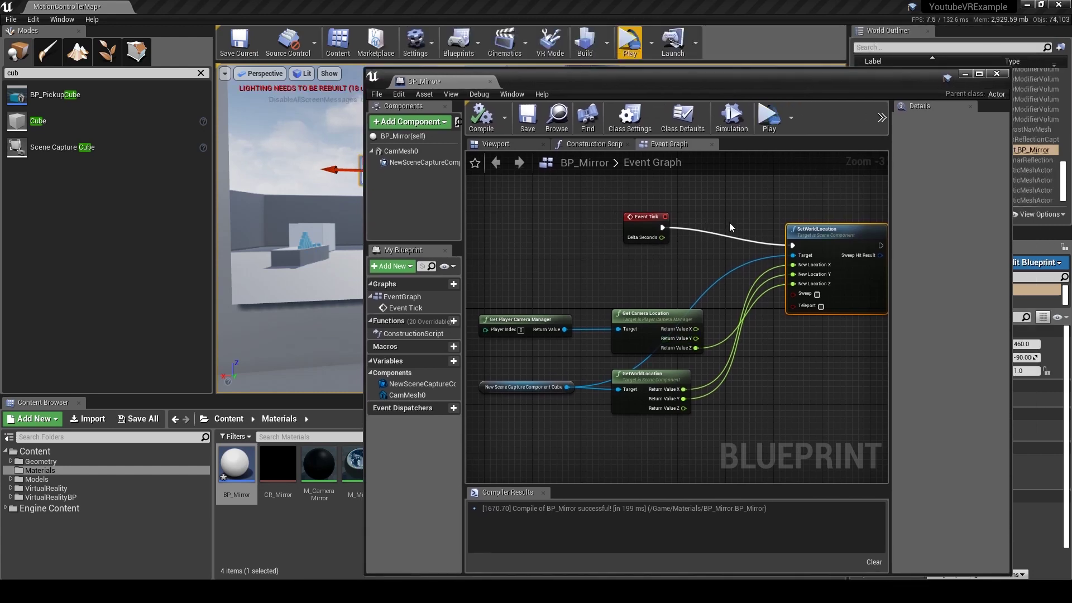
{"action": "scroll", "coordinate": [726, 223], "scroll_direction": "down", "scroll_amount": 2}
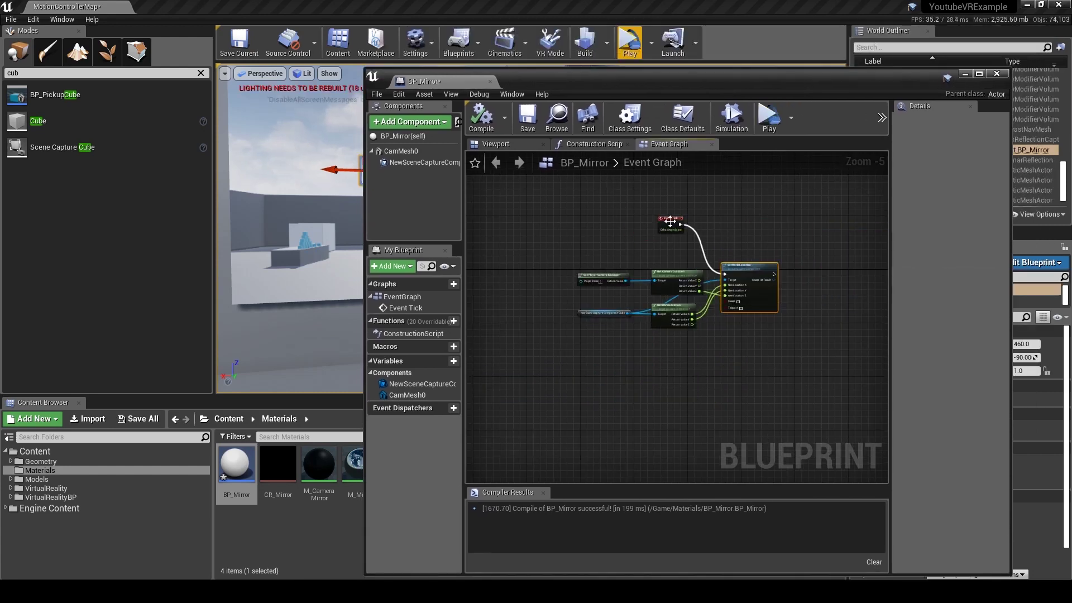
{"action": "left_click_drag", "start_coordinate": [670, 218], "coordinate": [669, 242]}
{"action": "scroll", "coordinate": [702, 251], "scroll_direction": "up", "scroll_amount": 2}
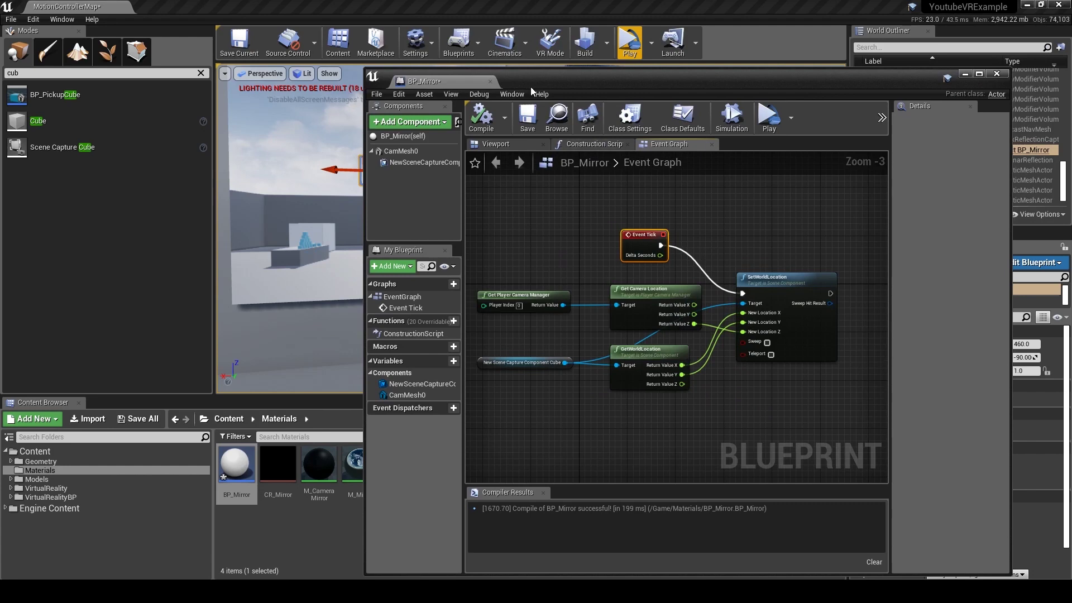
{"action": "left_click_drag", "start_coordinate": [553, 83], "coordinate": [0, 103]}
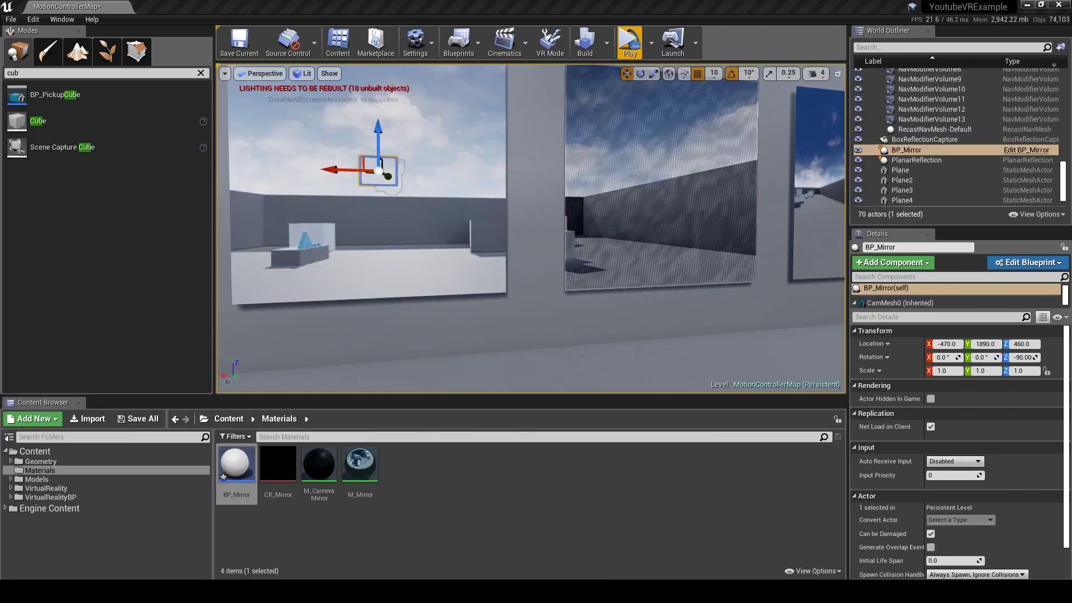
Play the level to test the mirrors and profile a GPU frame to examine BP_Mirror's scene capture cost
{"action": "left_click", "coordinate": [629, 43]}
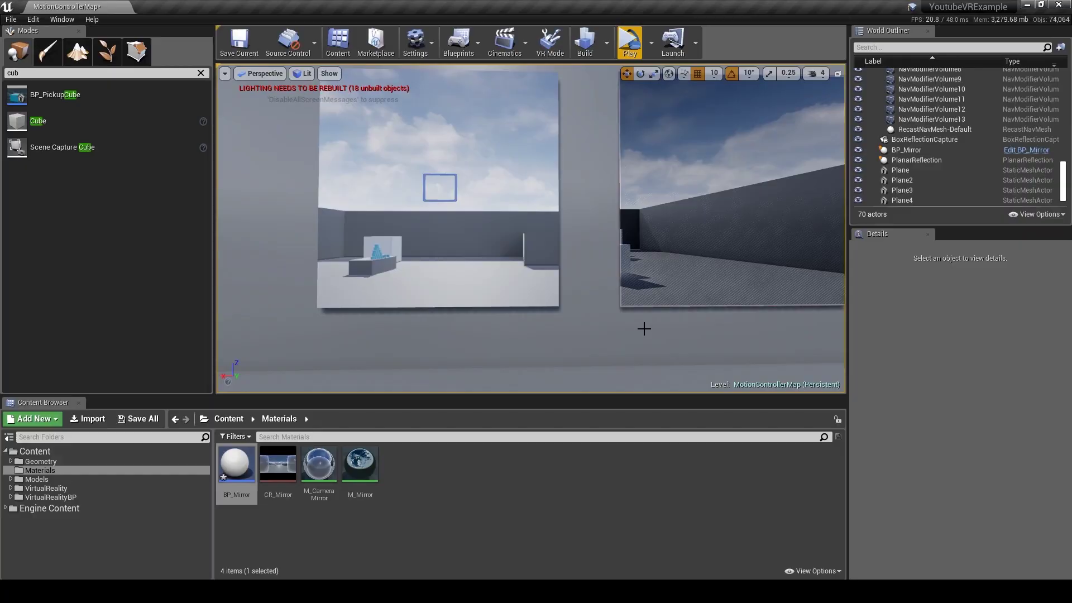
{"action": "key", "text": "ctrl+shift+comma"}
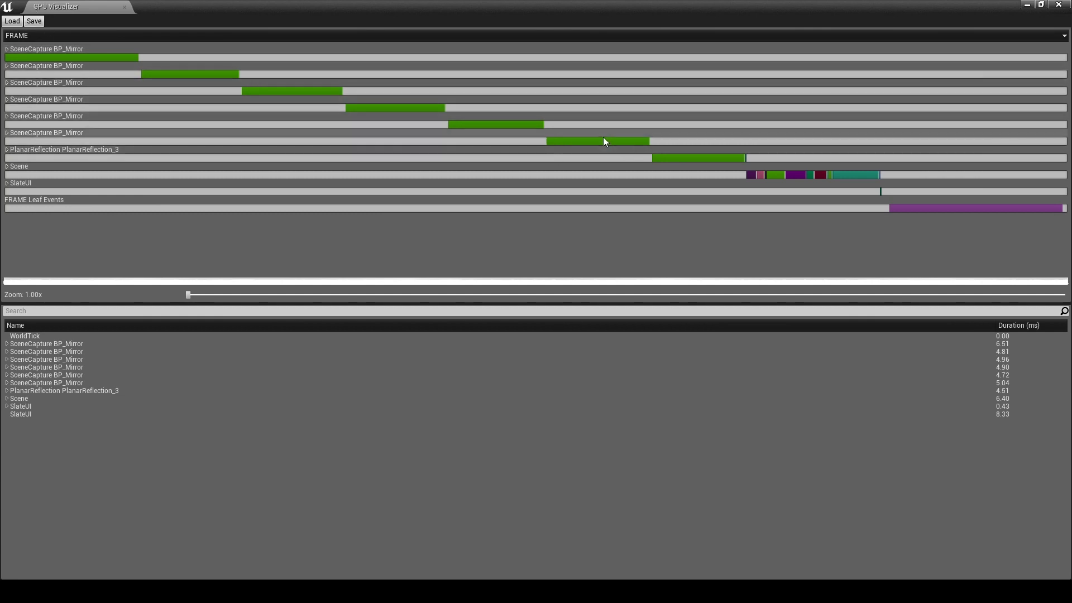
{"action": "left_click_drag", "start_coordinate": [547, 7], "coordinate": [0, 134]}
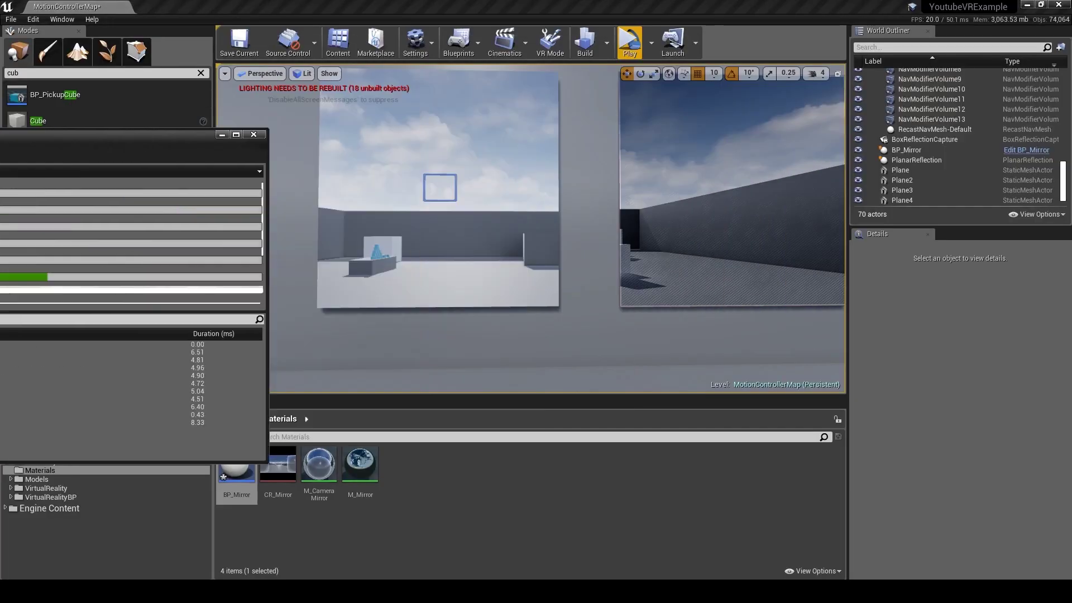
{"action": "key", "text": "alt+F4"}
{"action": "right_click_drag", "start_coordinate": [574, 241], "coordinate": [545, 239]}
{"action": "left_click", "coordinate": [508, 186]}
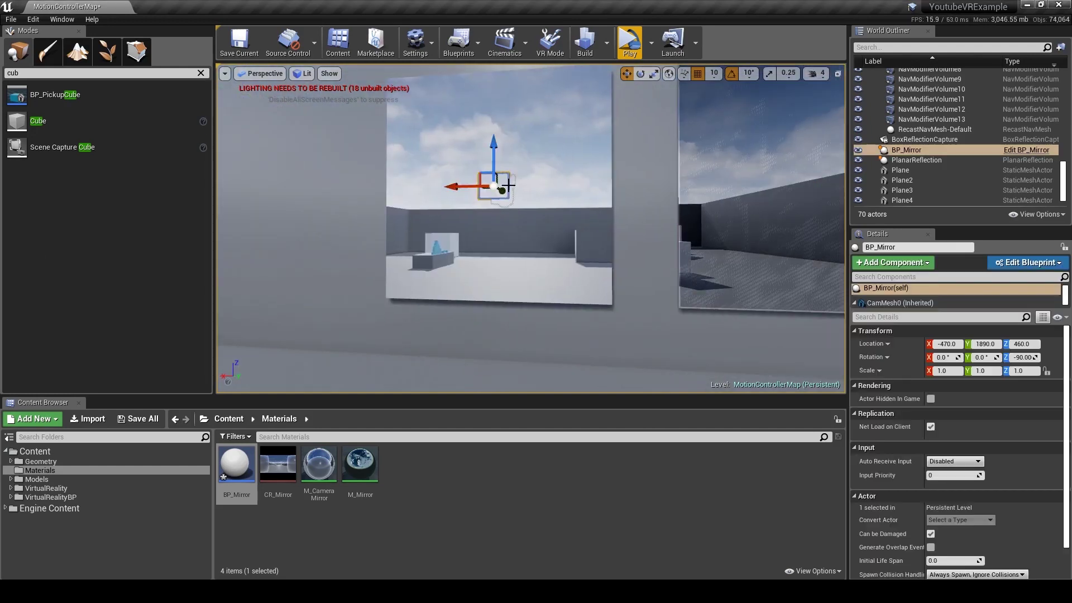
{"action": "mouse_move", "coordinate": [915, 199]}
{"action": "left_mouse_down"}
{"action": "mouse_move", "coordinate": [921, 166]}
{"action": "mouse_move", "coordinate": [922, 200]}
{"action": "left_mouse_up"}
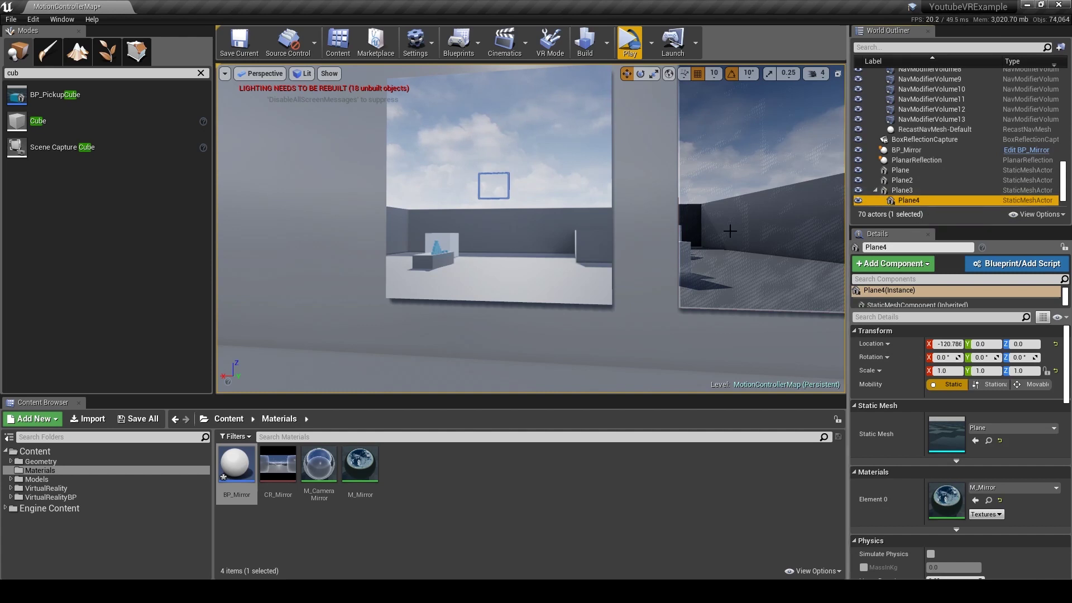
{"action": "key", "text": "ctrl+z"}
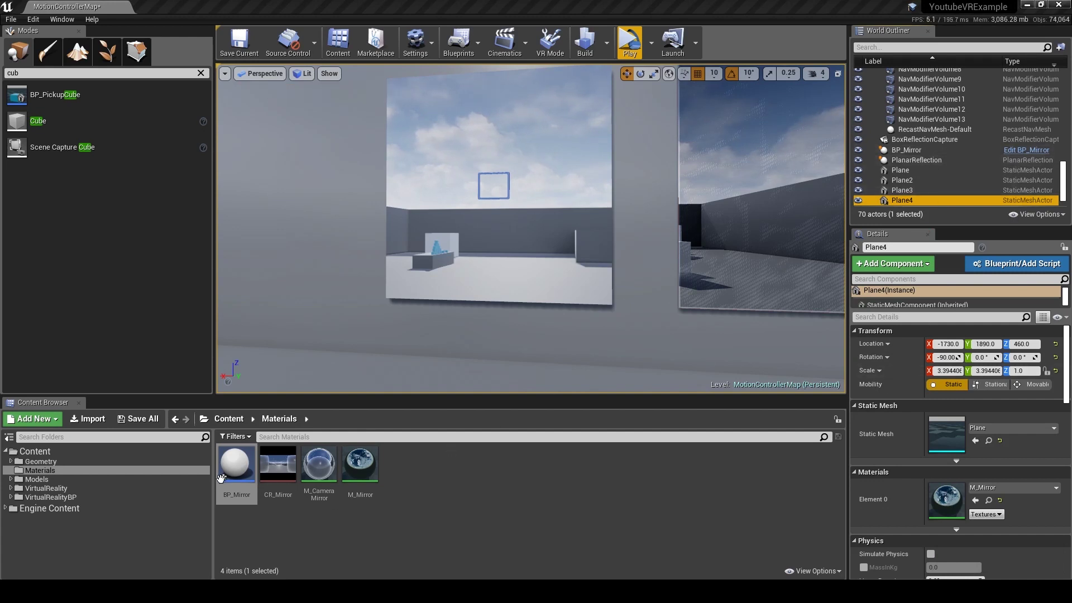
Disable Capture Every Frame on BP_Mirror's scene capture cube component, compile and save the Blueprint, and close its editor
{"action": "double_click", "coordinate": [236, 469]}
{"action": "double_click", "coordinate": [237, 466]}
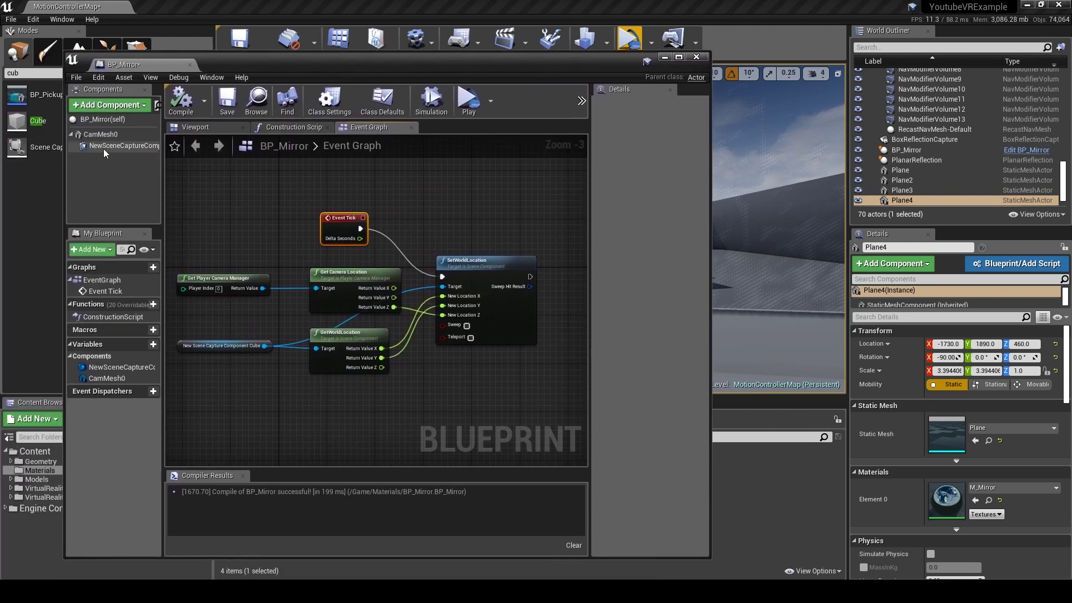
{"action": "left_click", "coordinate": [113, 146]}
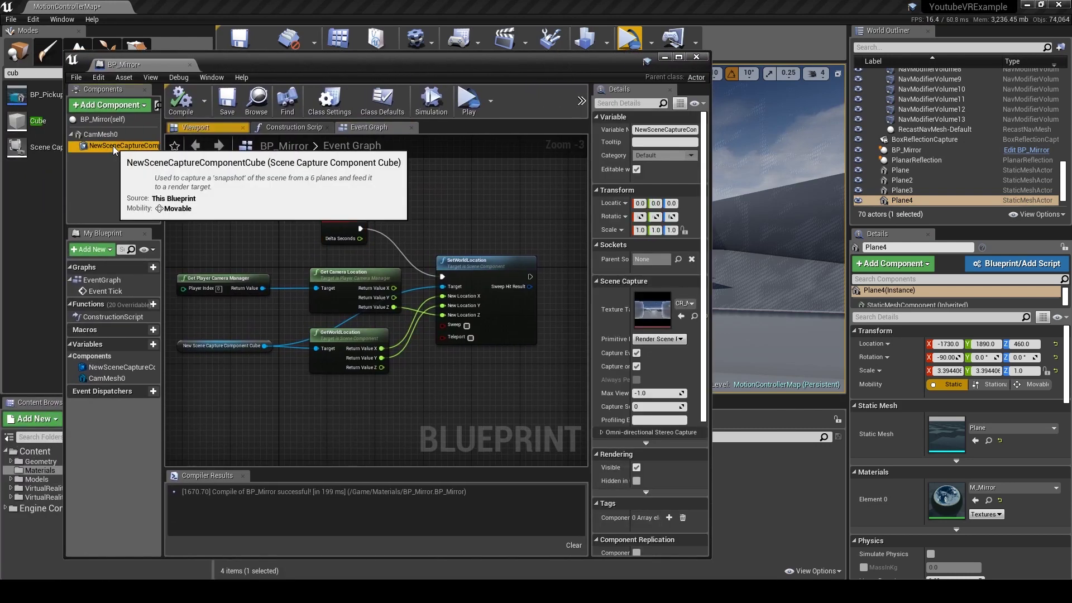
{"action": "left_click", "coordinate": [637, 352]}
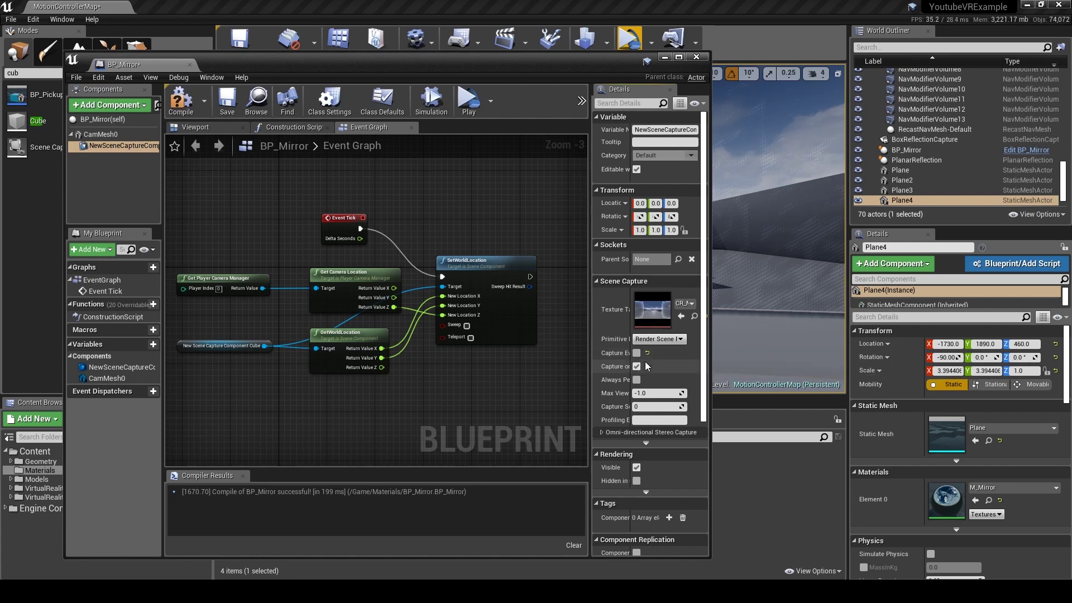
{"action": "left_click", "coordinate": [179, 101]}
{"action": "left_click", "coordinate": [227, 99]}
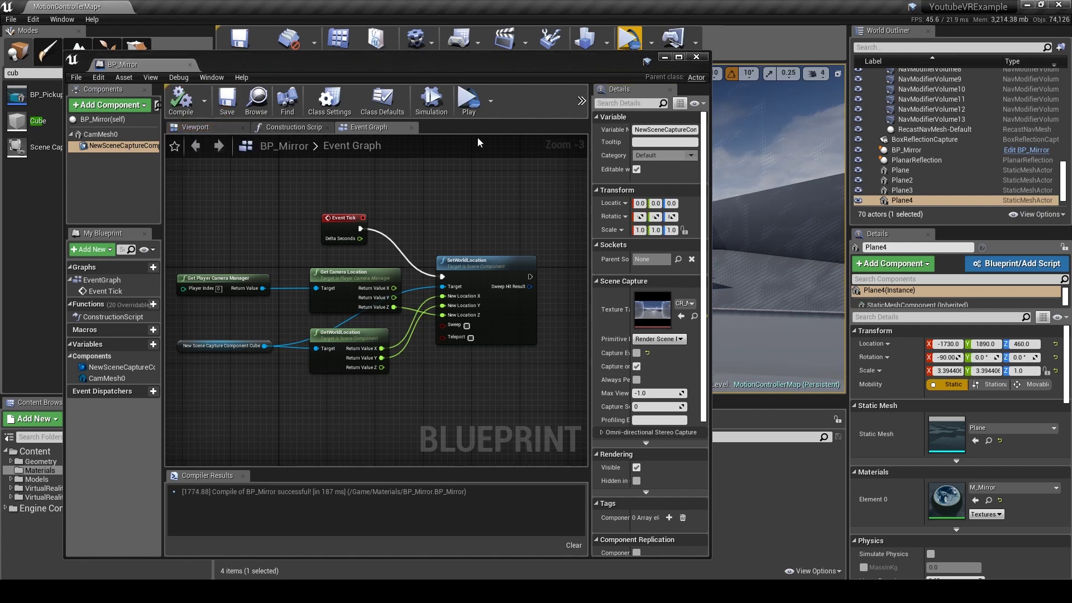
{"action": "left_click", "coordinate": [697, 57]}
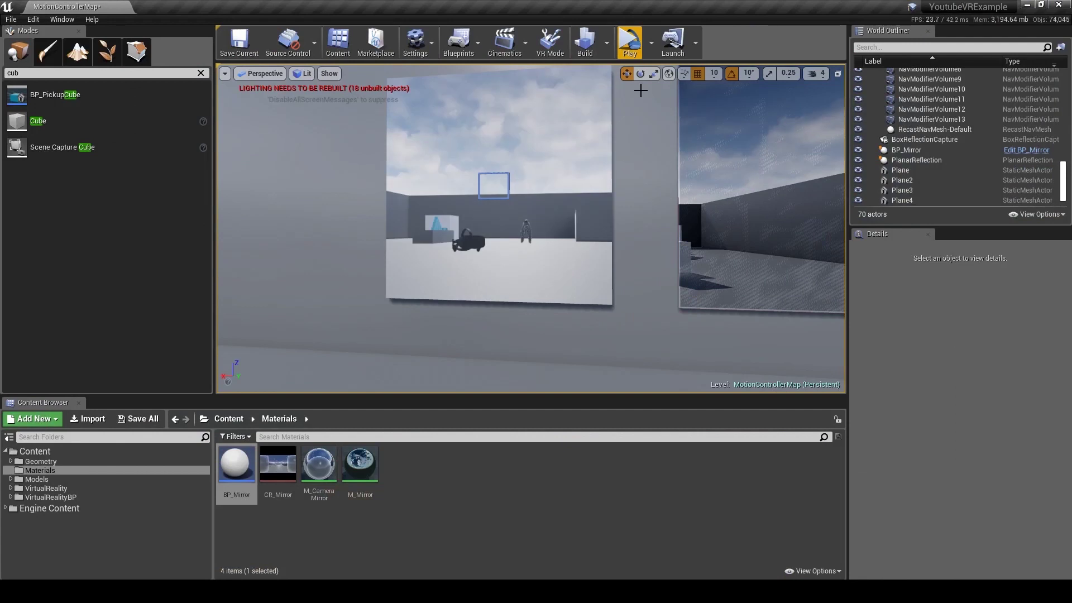
Profile a GPU frame to examine the planar reflection's rendering cost and compare the mirrors along the wall
{"action": "key", "text": "ctrl+shift+comma"}
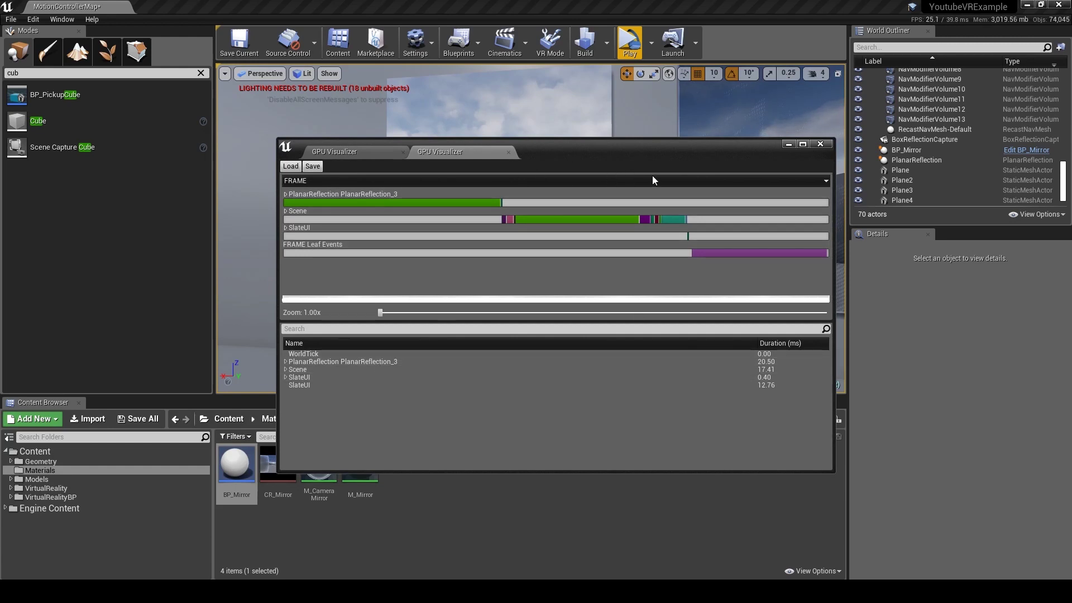
{"action": "left_click_drag", "start_coordinate": [657, 150], "coordinate": [0, 148]}
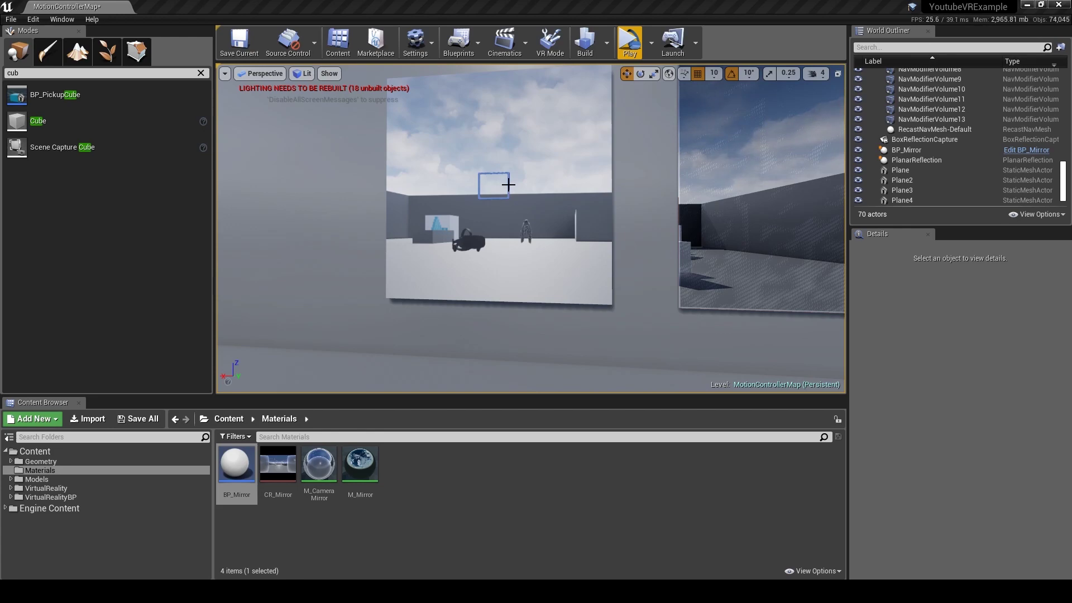
{"action": "mouse_move", "coordinate": [571, 253]}
{"action": "right_mouse_down"}
{"action": "mouse_move", "coordinate": [675, 253]}
{"action": "mouse_move", "coordinate": [563, 246]}
{"action": "right_mouse_up"}
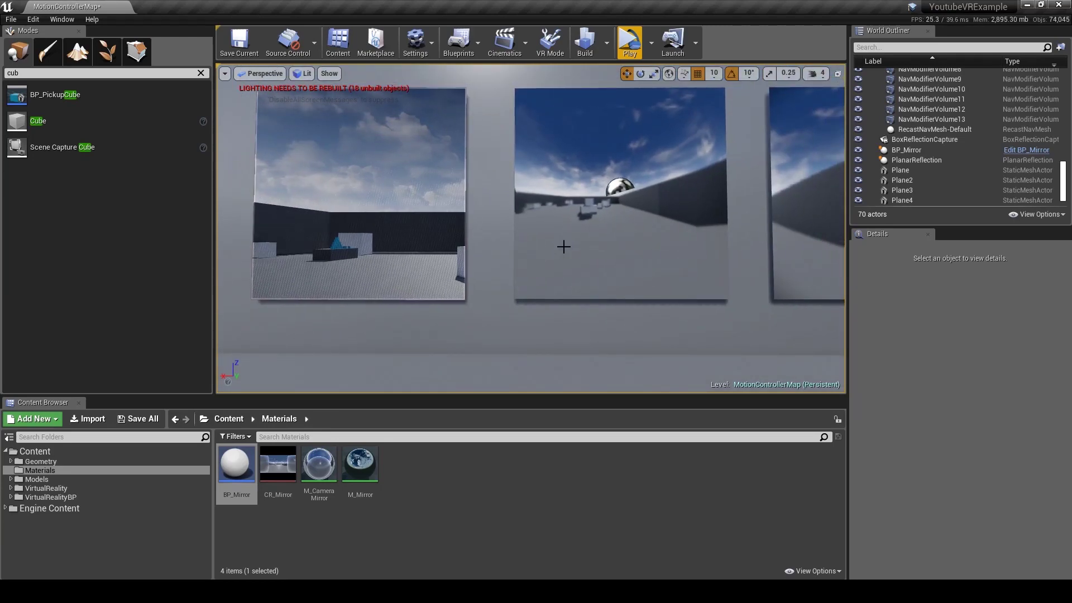
{"action": "scroll", "coordinate": [563, 246], "scroll_direction": "up", "scroll_amount": 1}
{"action": "right_click_drag", "start_coordinate": [589, 221], "coordinate": [589, 227]}
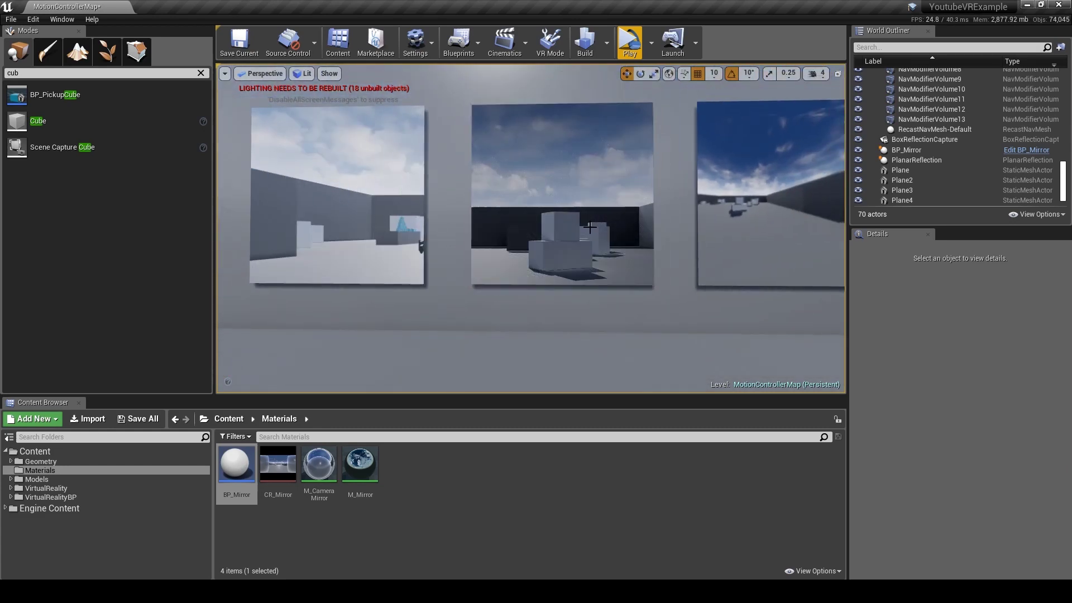
{"action": "mouse_move", "coordinate": [650, 214]}
{"action": "right_mouse_down"}
{"action": "mouse_move", "coordinate": [709, 214]}
{"action": "mouse_move", "coordinate": [650, 213]}
{"action": "mouse_move", "coordinate": [665, 210]}
{"action": "right_mouse_up"}
{"action": "key", "text": "w"}
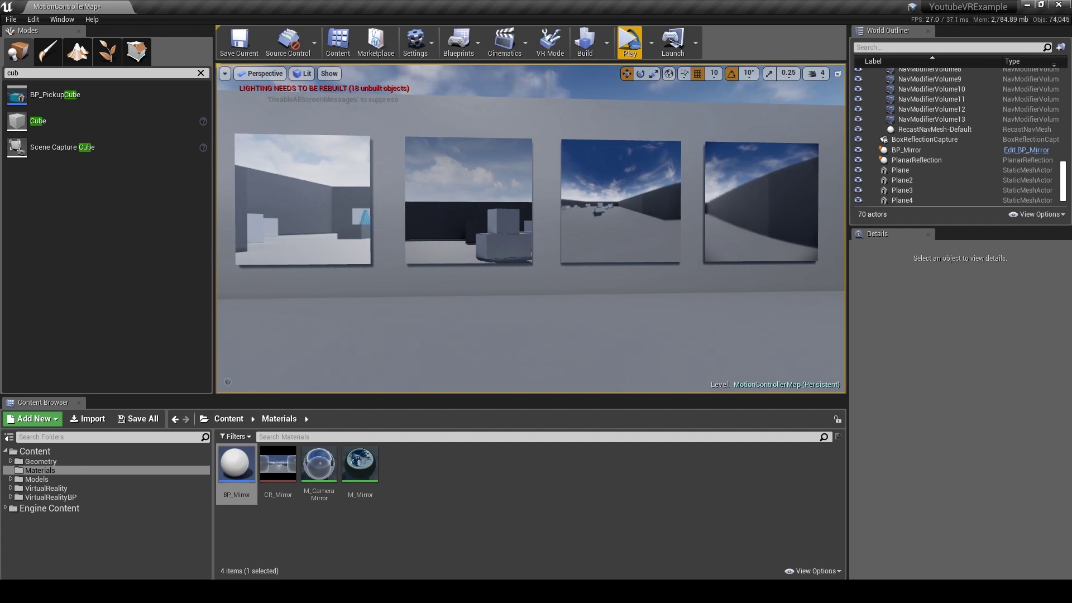
{"action": "key", "text": "w"}
{"action": "key", "text": "d"}
{"action": "right_click_drag", "start_coordinate": [664, 211], "coordinate": [675, 254]}
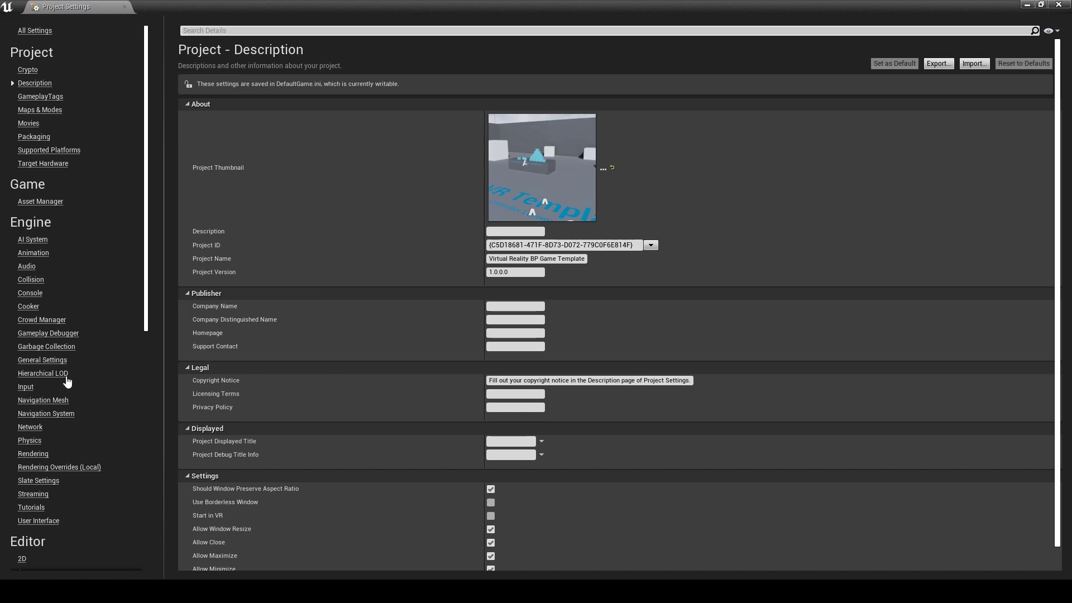
Set Reflection Capture Resolution to 512 in the project's rendering settings and move the settings window aside to uncover the mirrors
{"action": "left_click", "coordinate": [33, 453]}
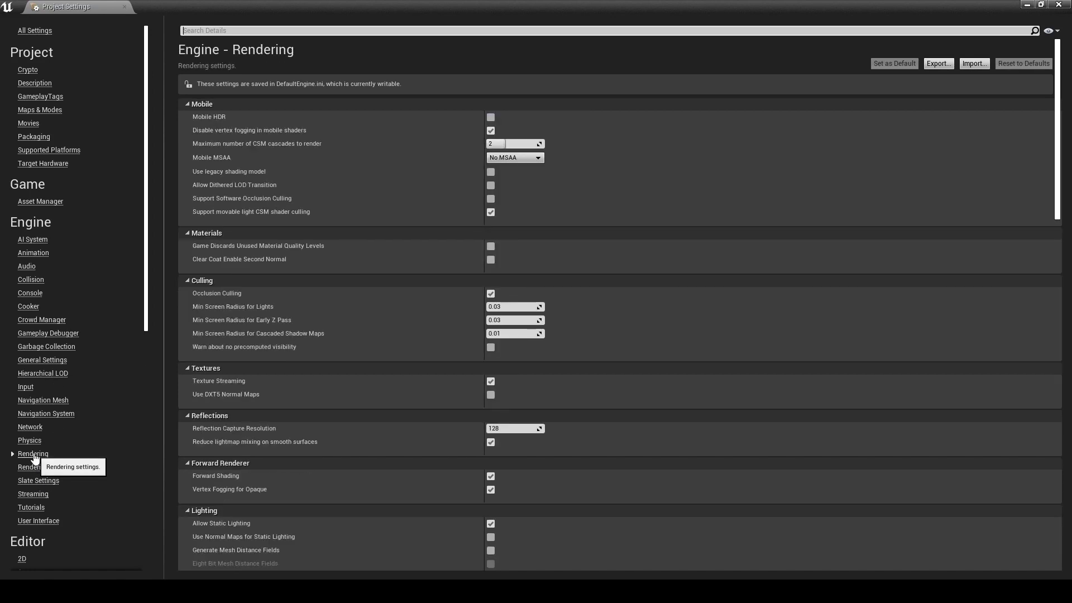
{"action": "scroll", "coordinate": [343, 399], "scroll_direction": "down", "scroll_amount": 2}
{"action": "scroll", "coordinate": [344, 399], "scroll_direction": "down", "scroll_amount": 4}
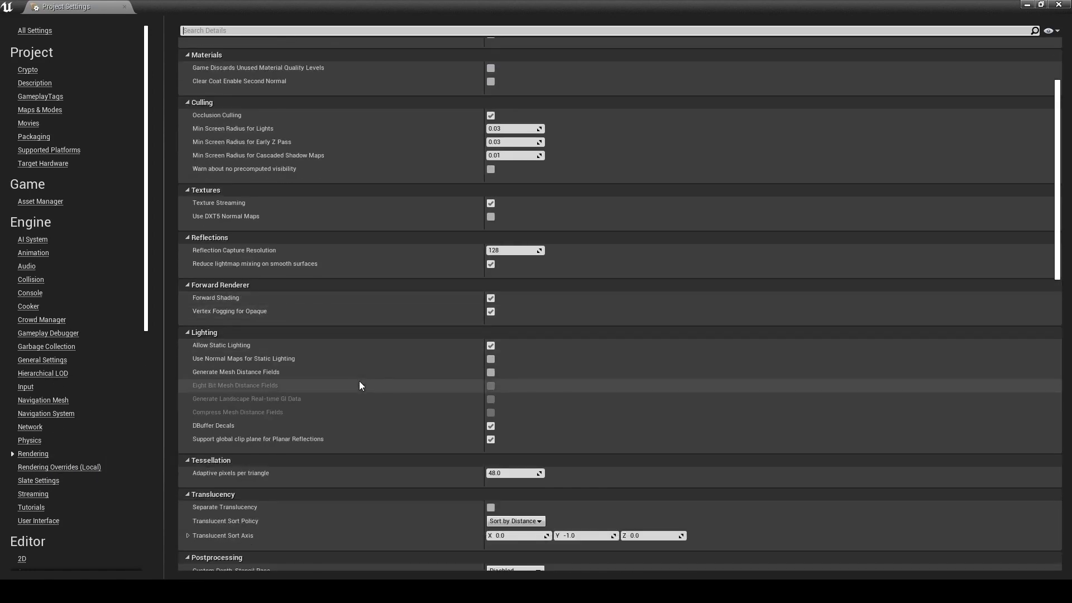
{"action": "left_click", "coordinate": [501, 251]}
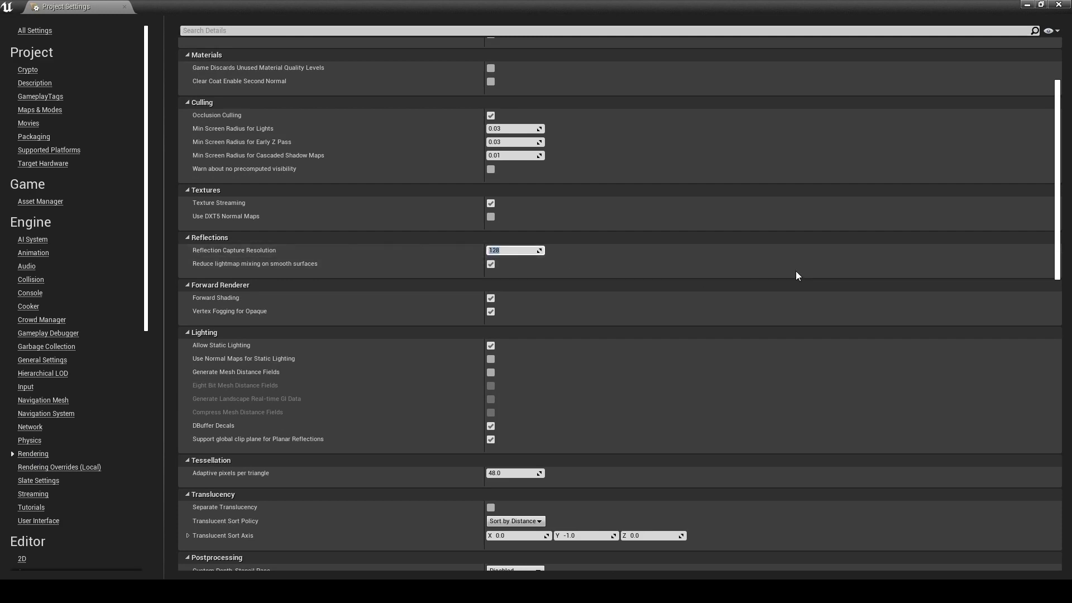
{"action": "type", "text": "512"}
{"action": "key", "text": "Return"}
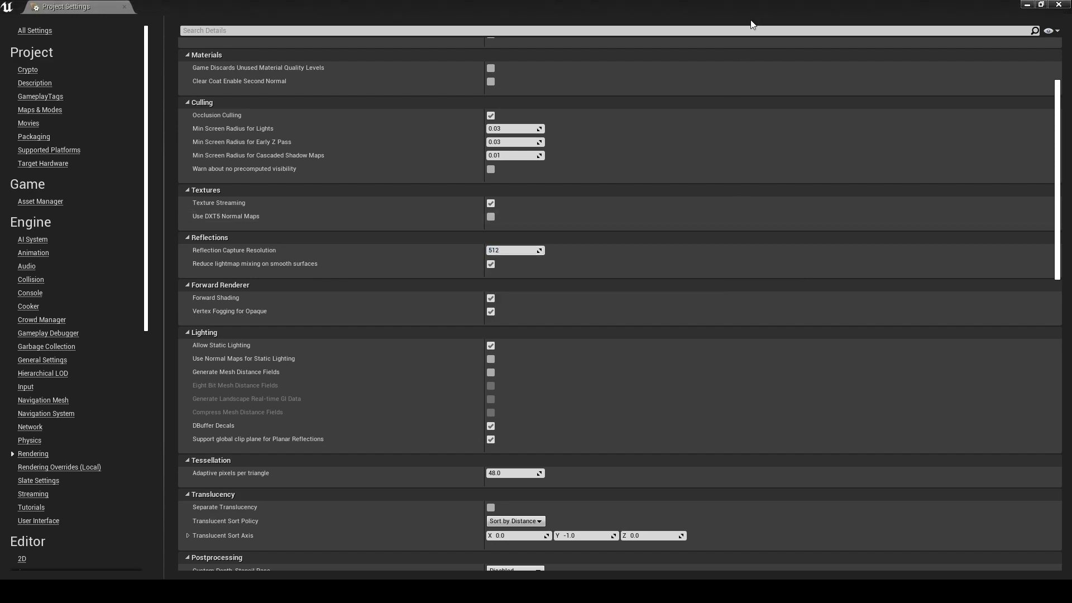
{"action": "left_click_drag", "start_coordinate": [748, 7], "coordinate": [0, 107]}
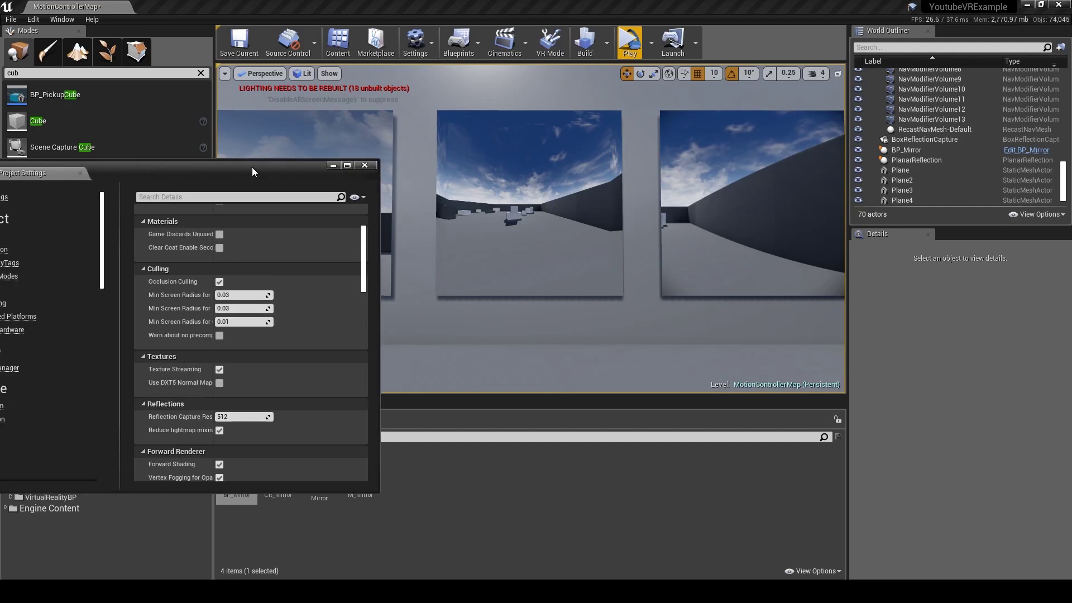
Set Reflection Capture Resolution to 128 with the settings window beside the mirrors for comparison
{"action": "left_click_drag", "start_coordinate": [252, 166], "coordinate": [225, 249]}
{"action": "left_click", "coordinate": [212, 498]}
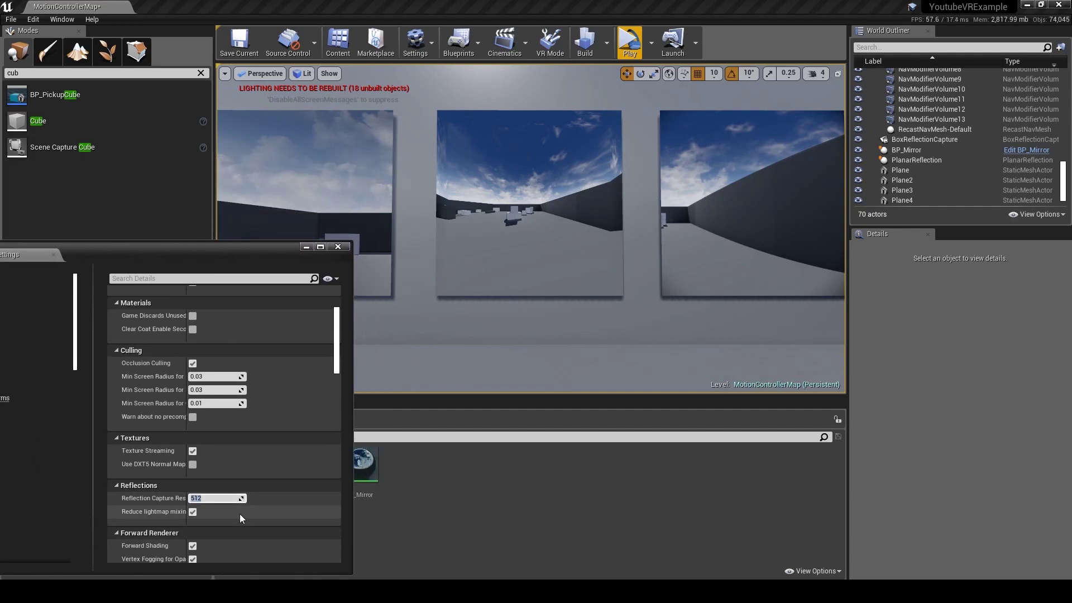
{"action": "type", "text": "128"}
{"action": "key", "text": "Return"}
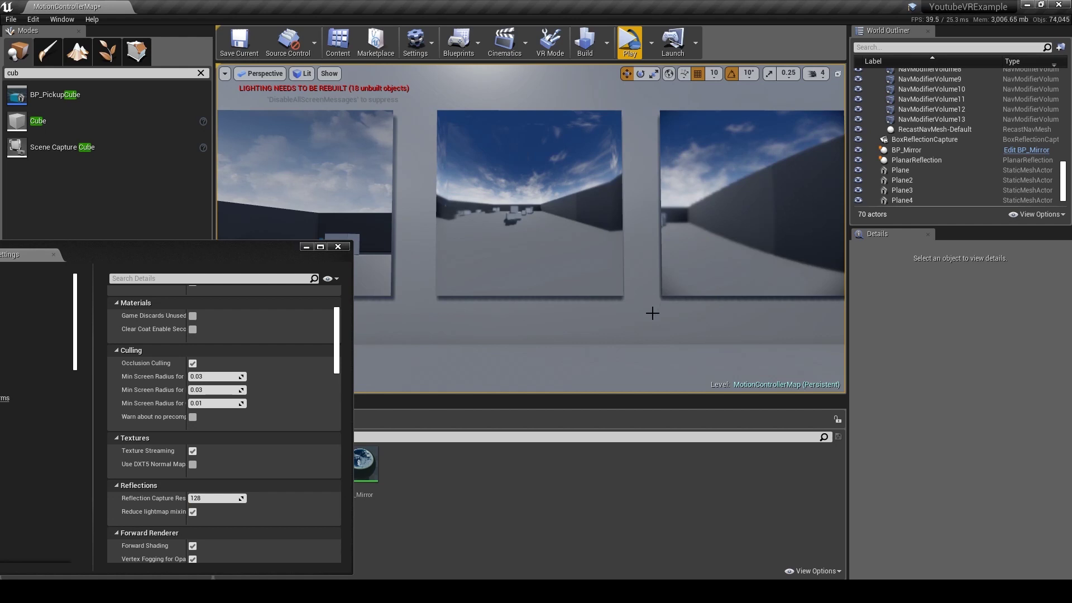
Set Reflection Capture Resolution to 1024 and clear the settings window away to inspect the four wall mirrors
{"action": "left_click", "coordinate": [227, 502]}
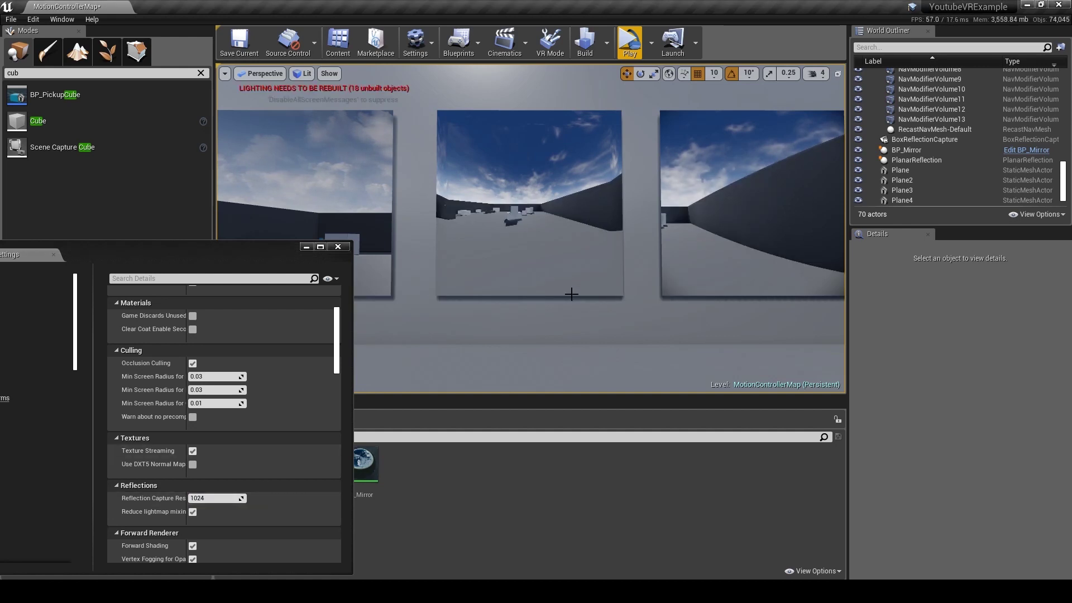
{"action": "mouse_move", "coordinate": [629, 222]}
{"action": "right_mouse_down"}
{"action": "mouse_move", "coordinate": [684, 201]}
{"action": "mouse_move", "coordinate": [613, 223]}
{"action": "right_mouse_up"}
{"action": "key", "text": "w"}
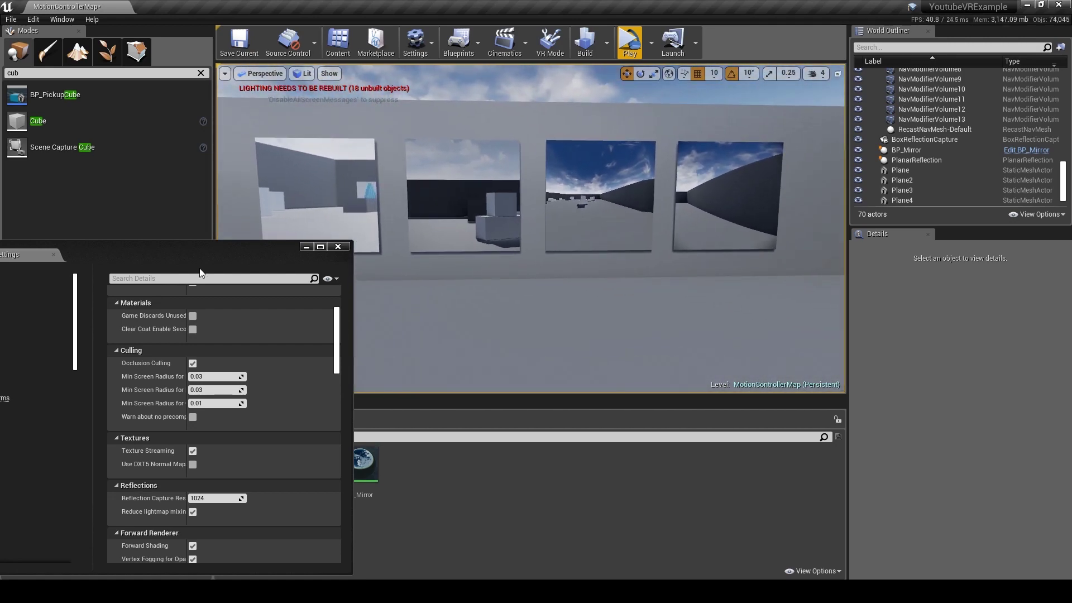
{"action": "left_click_drag", "start_coordinate": [205, 247], "coordinate": [0, 151]}
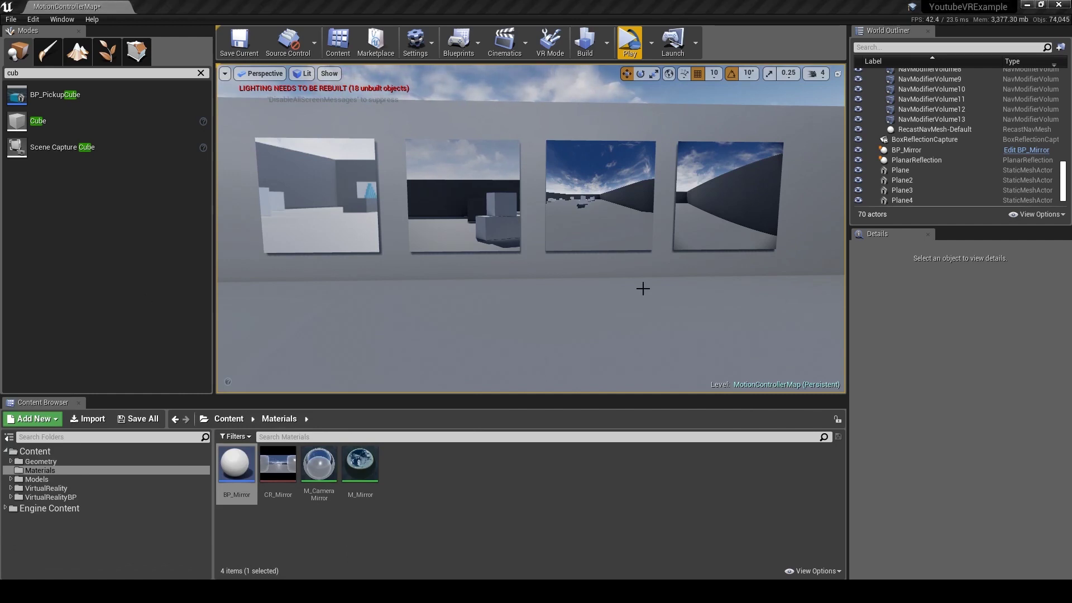
{"action": "right_click_drag", "start_coordinate": [642, 287], "coordinate": [655, 271]}
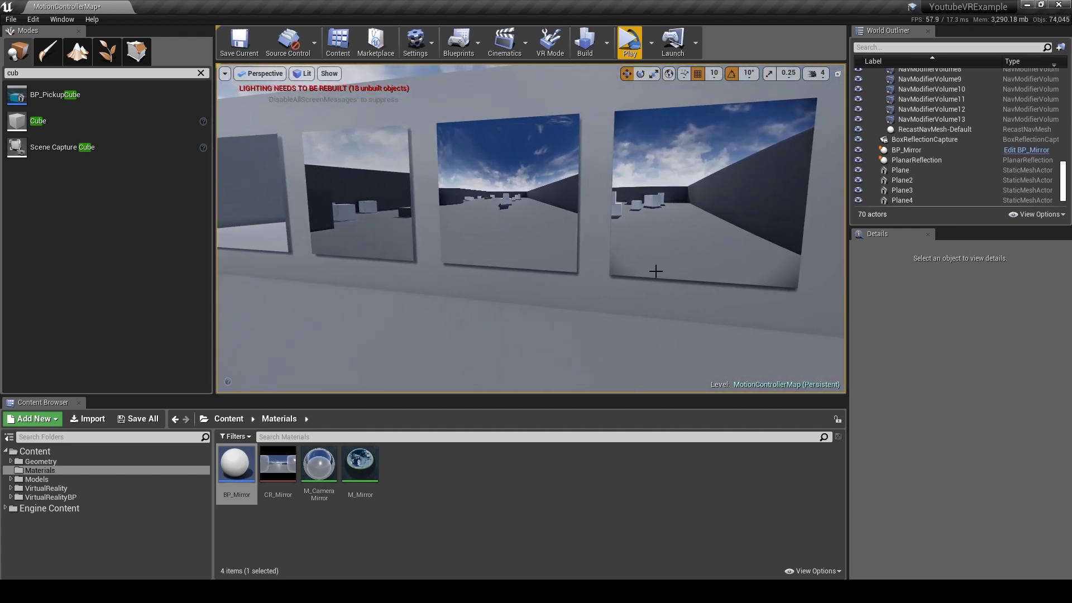
{"action": "right_click_drag", "start_coordinate": [559, 275], "coordinate": [559, 274]}
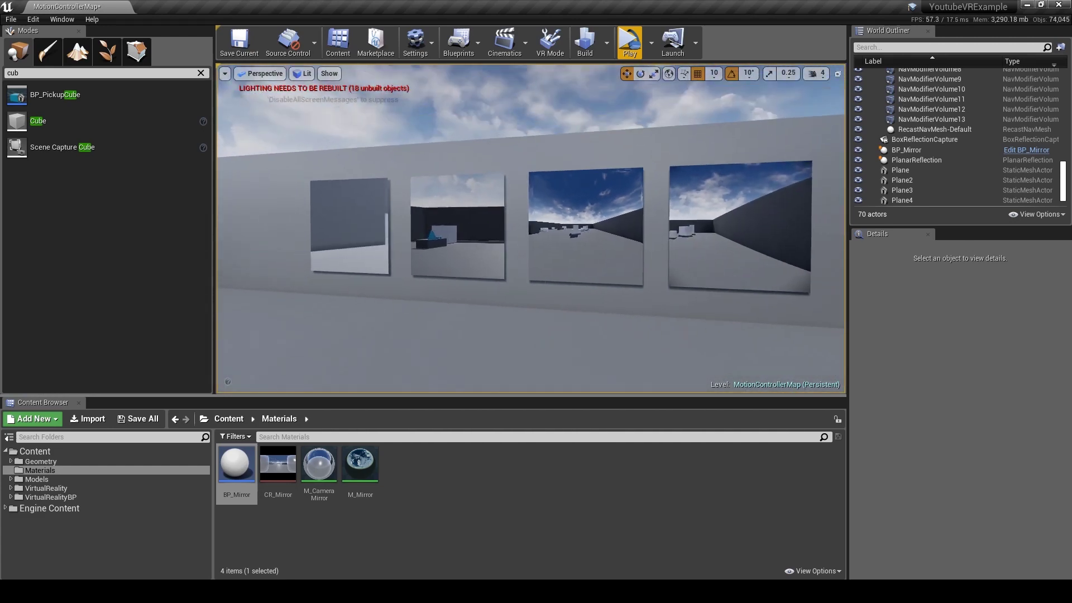
{"action": "right_click_drag", "start_coordinate": [638, 281], "coordinate": [638, 282]}
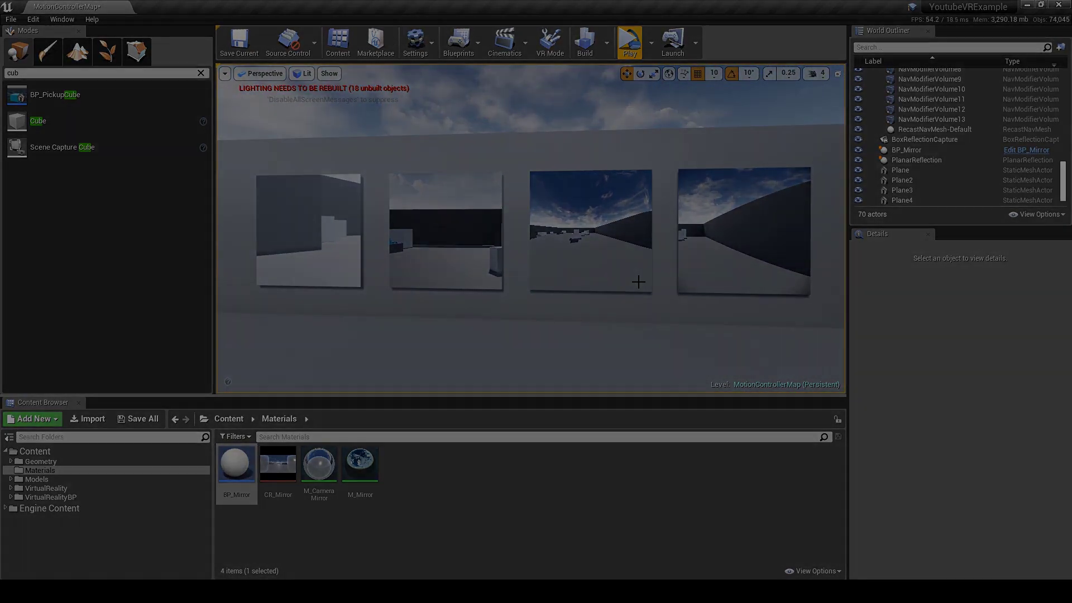